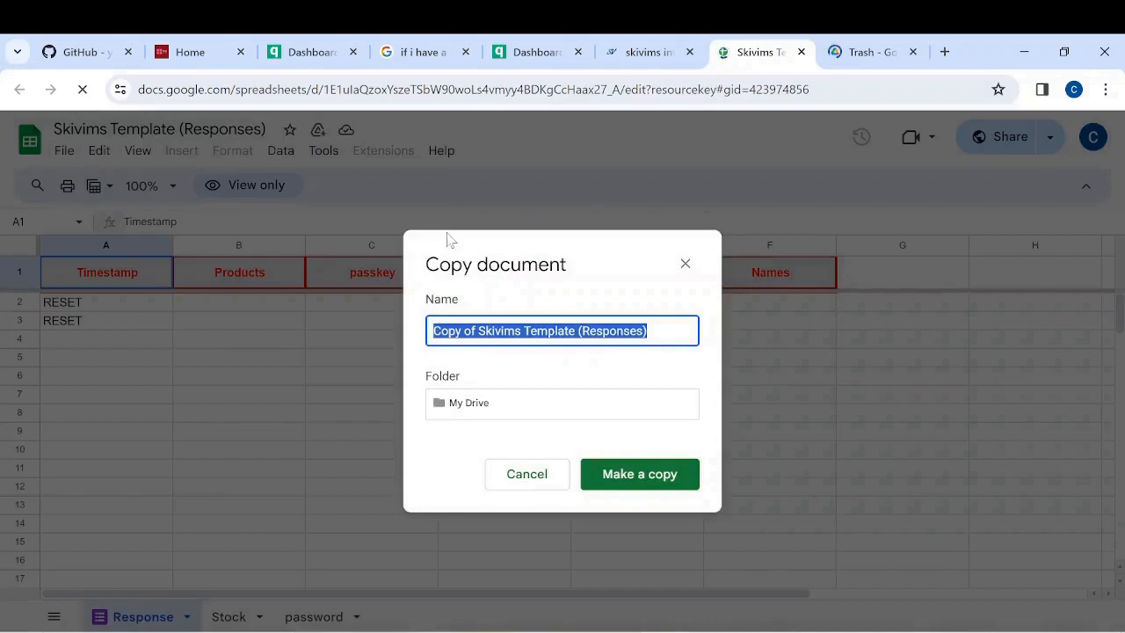
Copy the Skivims Template responses spreadsheet and open its linked Google Form for editing via Manage form
left_click(633, 480)
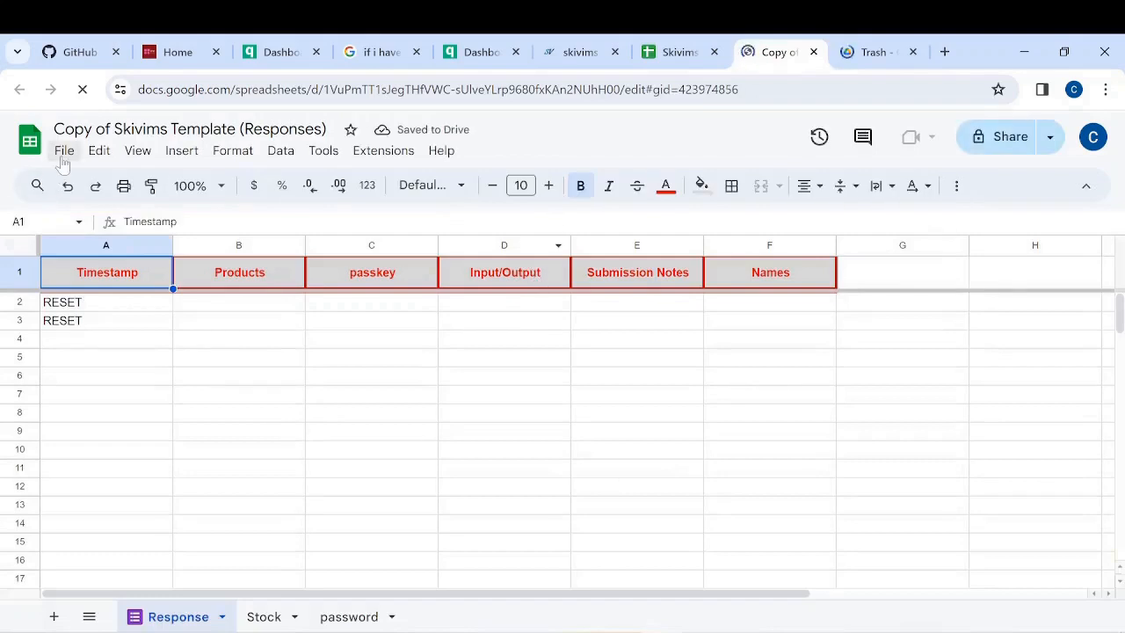
left_click(325, 152)
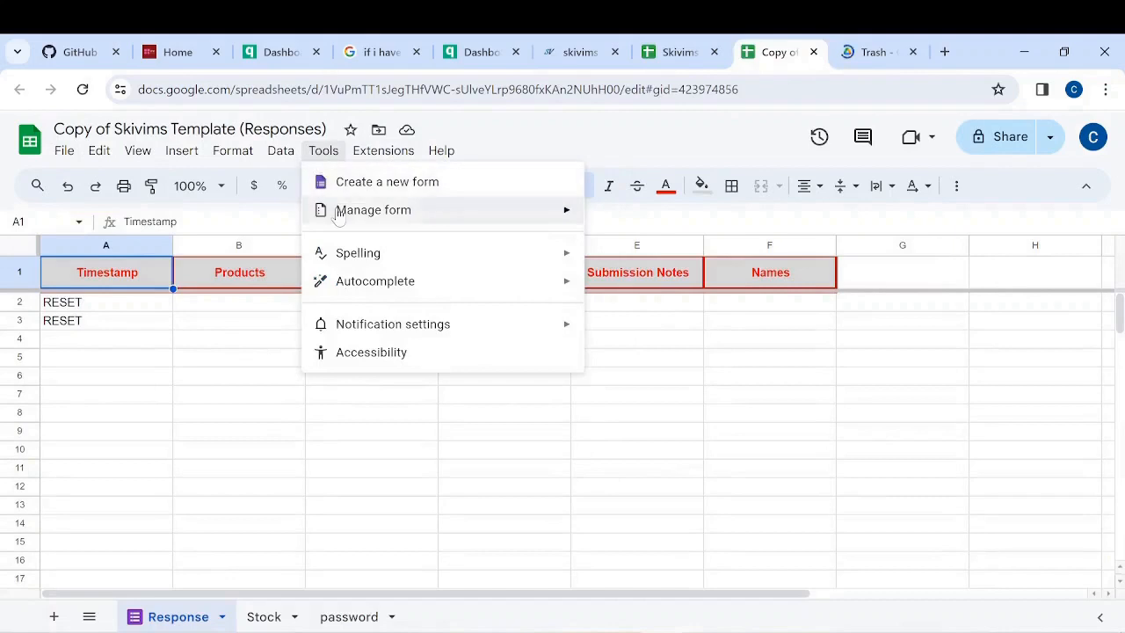
mouse_move(340, 217)
left_click(642, 217)
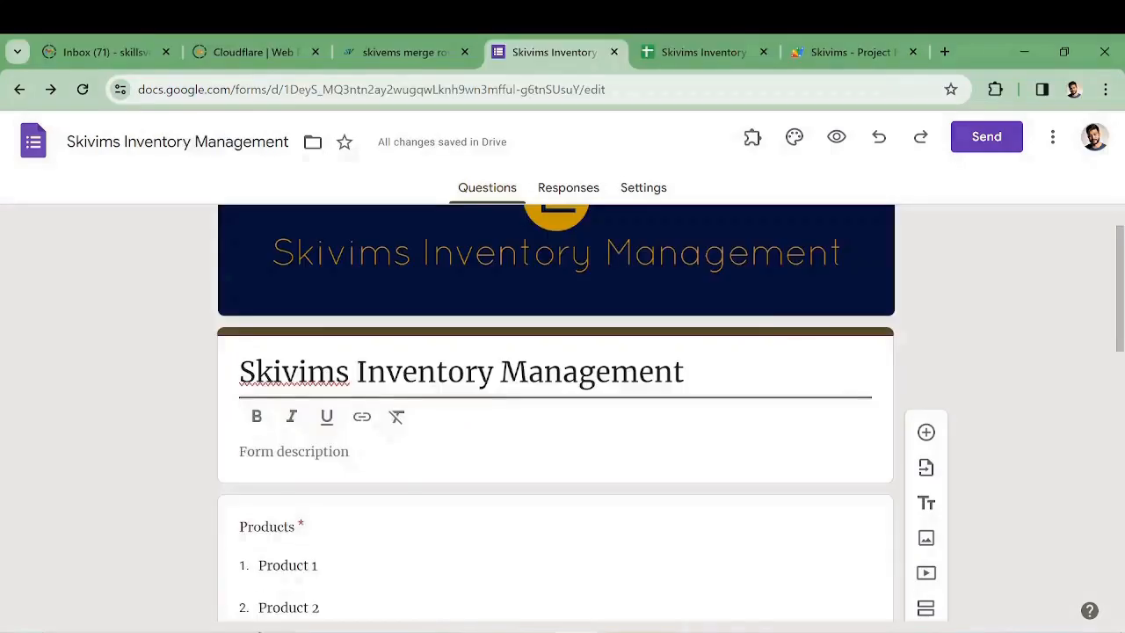
Rename the Products dropdown options Product 1–3 to biscuit 1, biscuit 2 and biscuit 3
scroll(977, 367, "down", 3)
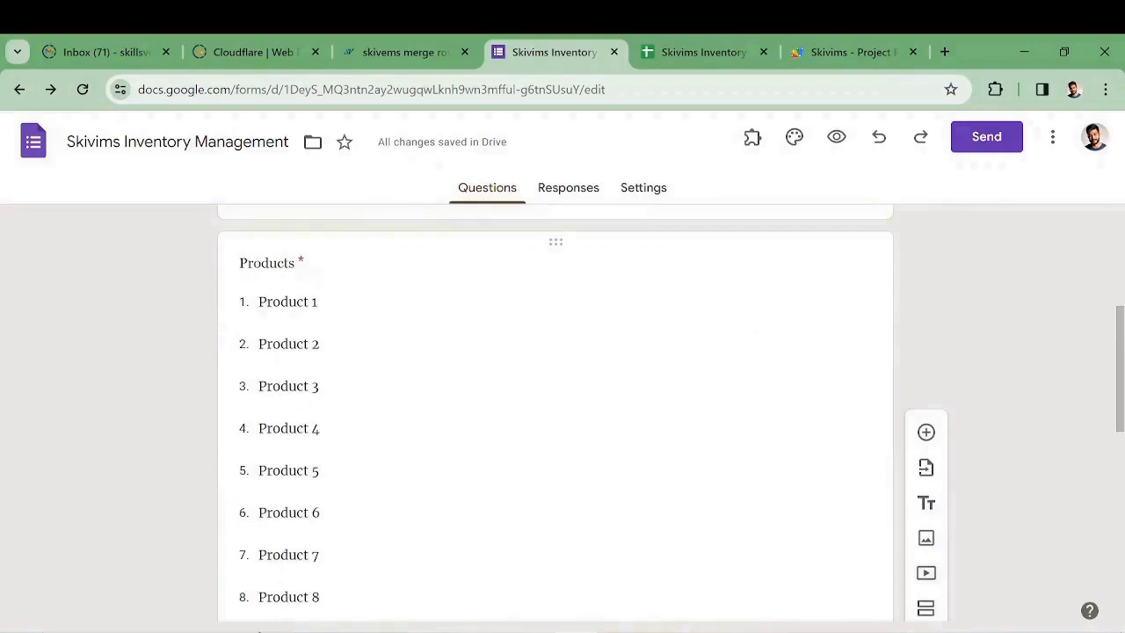
scroll(340, 316, "down", 1)
scroll(322, 291, "up", 1)
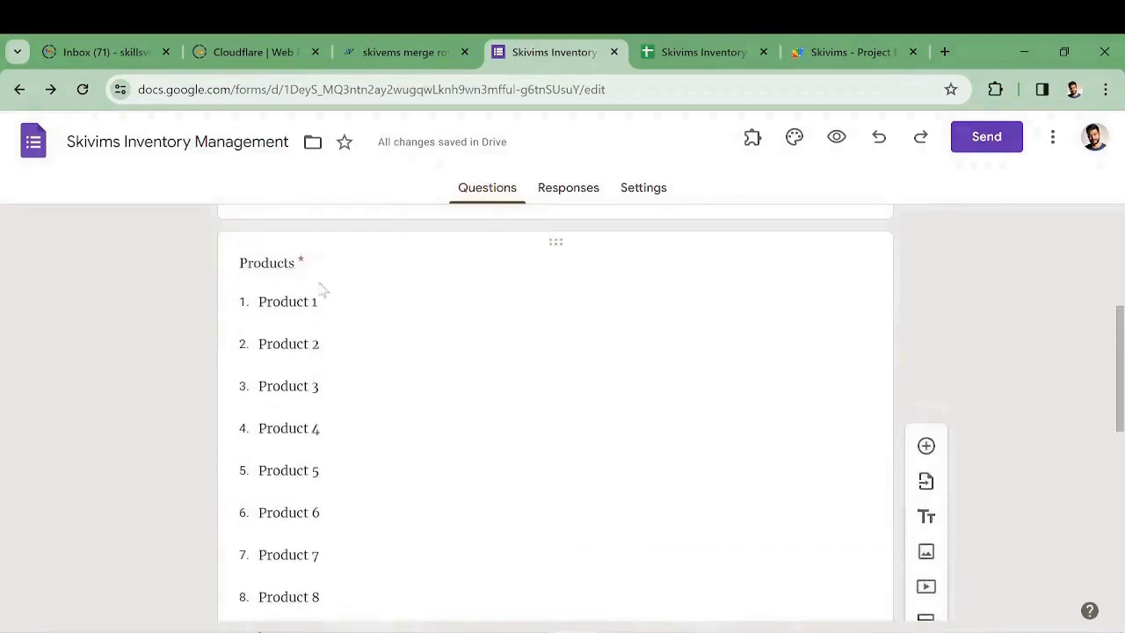
left_click(322, 300)
type("biscuit")
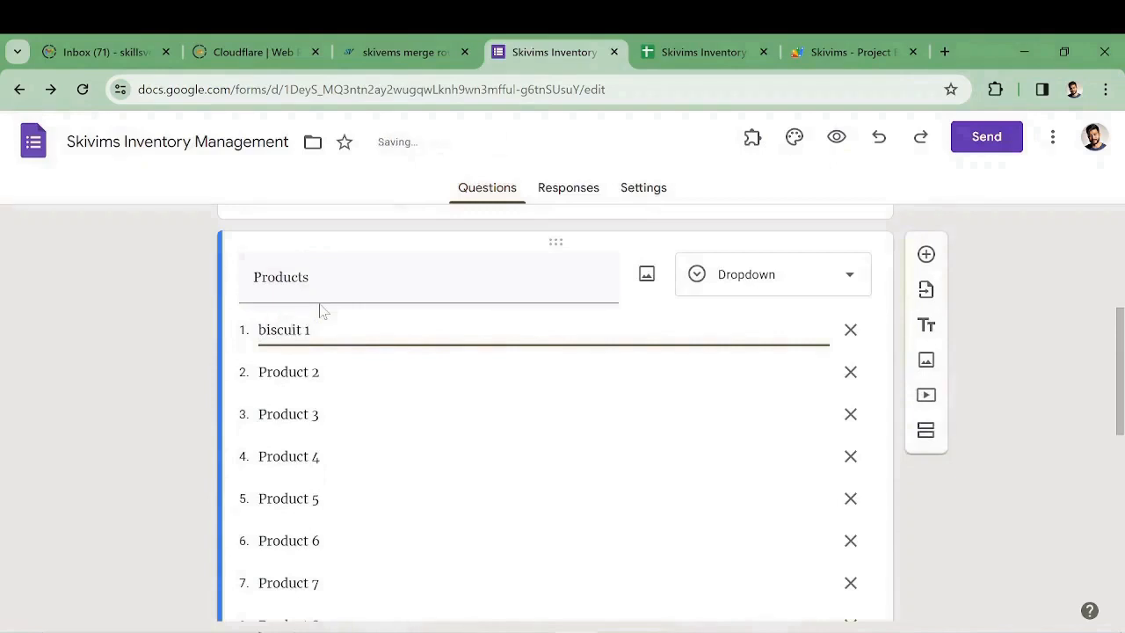
key("Tab")
type("biscuit")
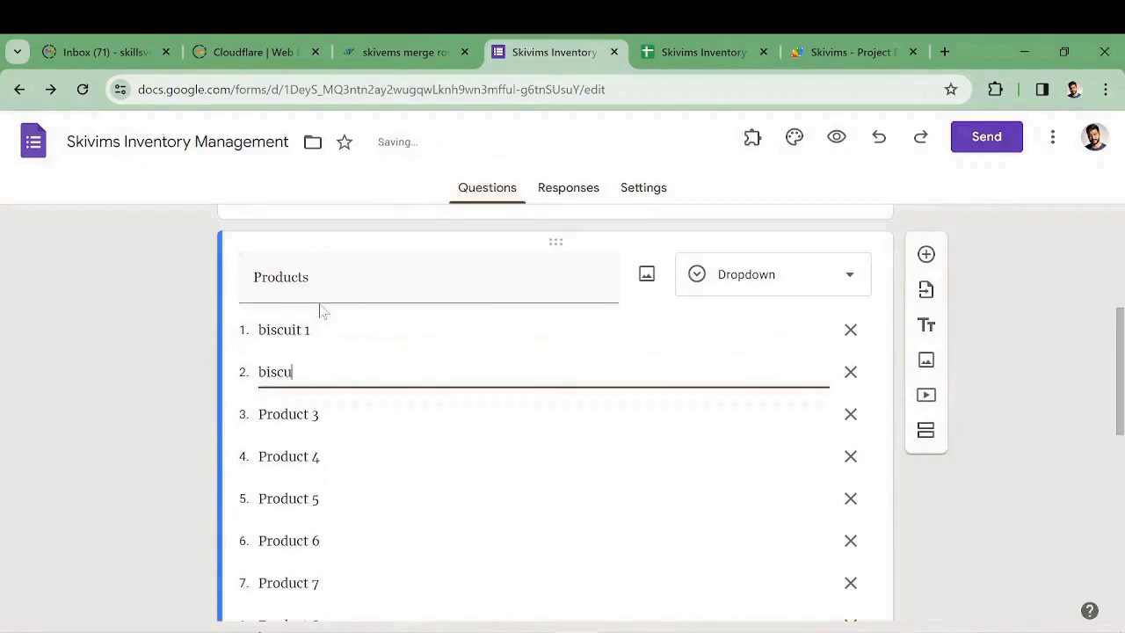
key("Tab")
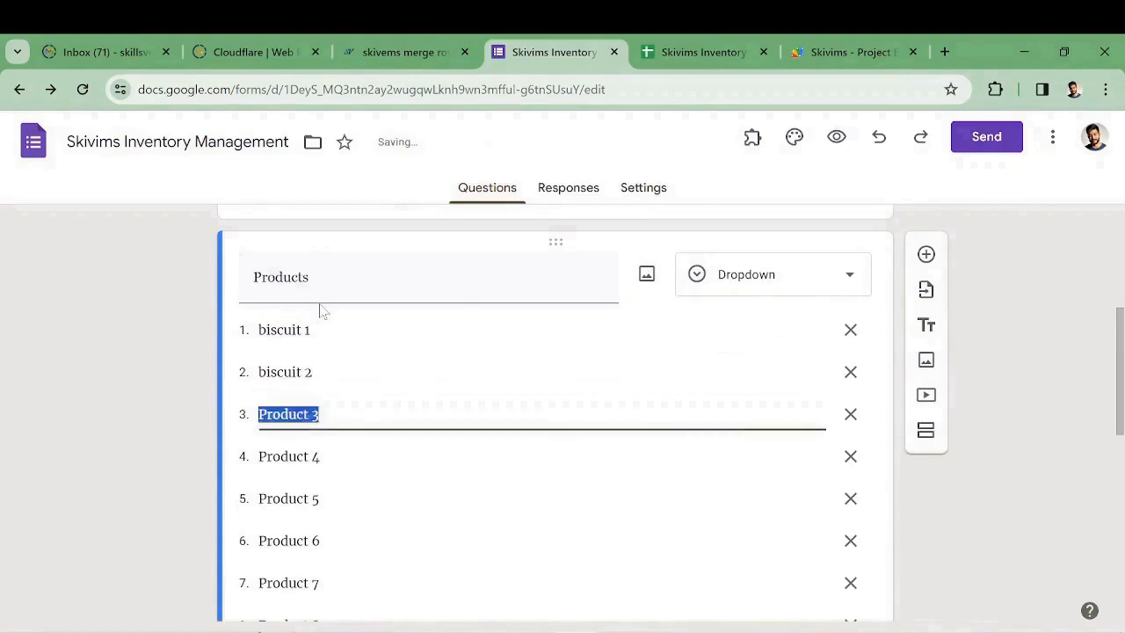
type("biscuit")
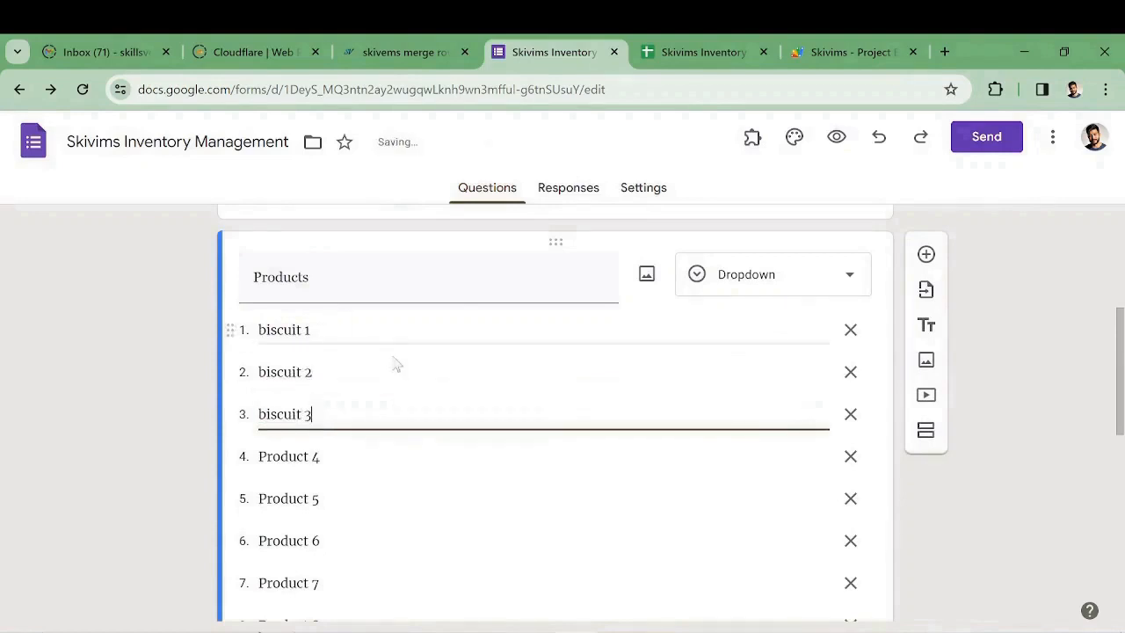
scroll(394, 369, "down", 1)
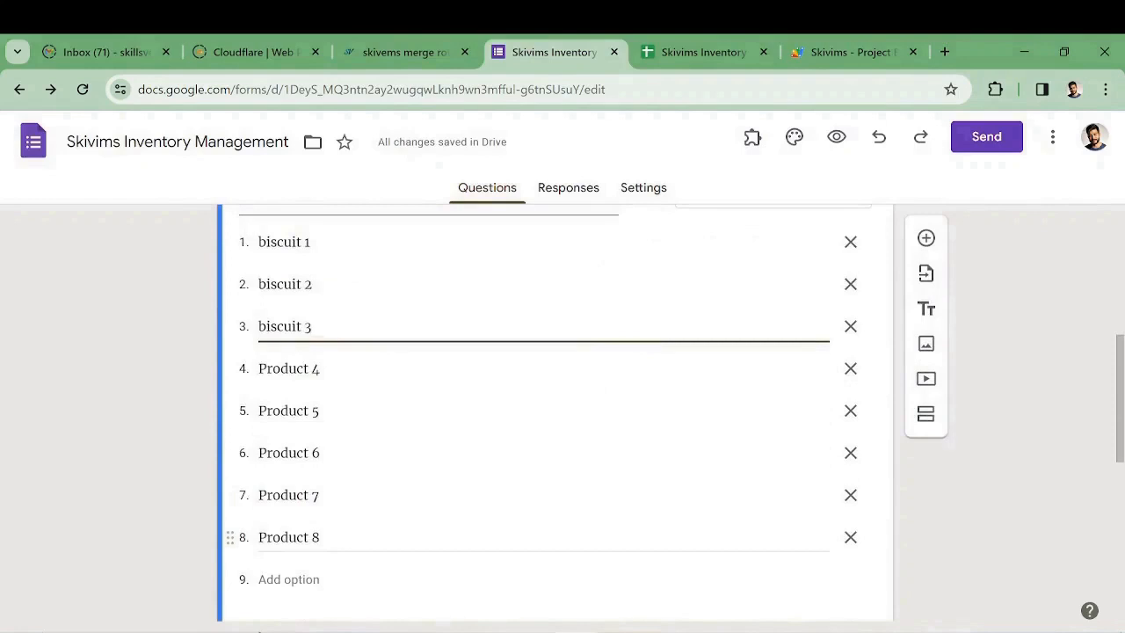
scroll(462, 510, "down", 2)
scroll(463, 510, "up", 3)
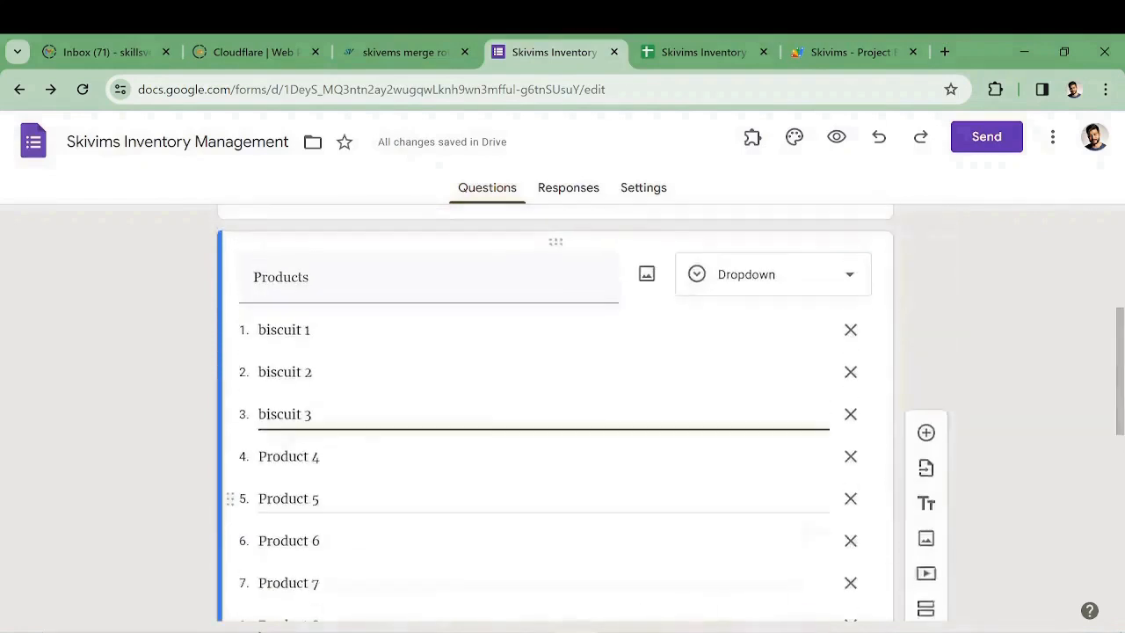
On the Response sheet, run the Skivims Inventory add-on from Extensions to trigger Google sign-in
left_click(703, 51)
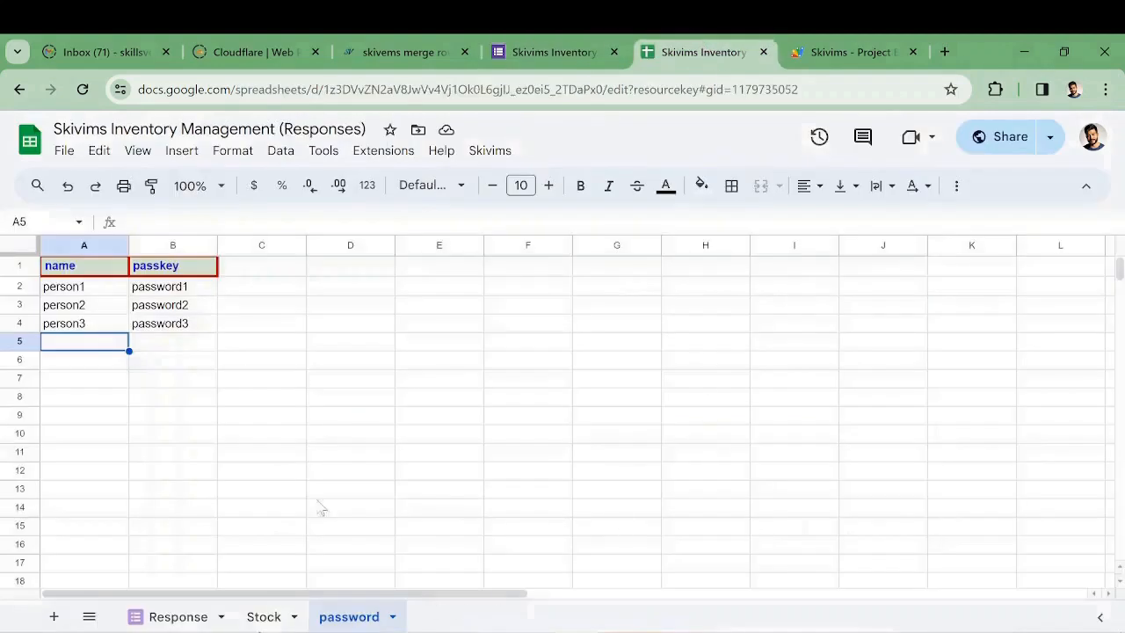
left_click(176, 616)
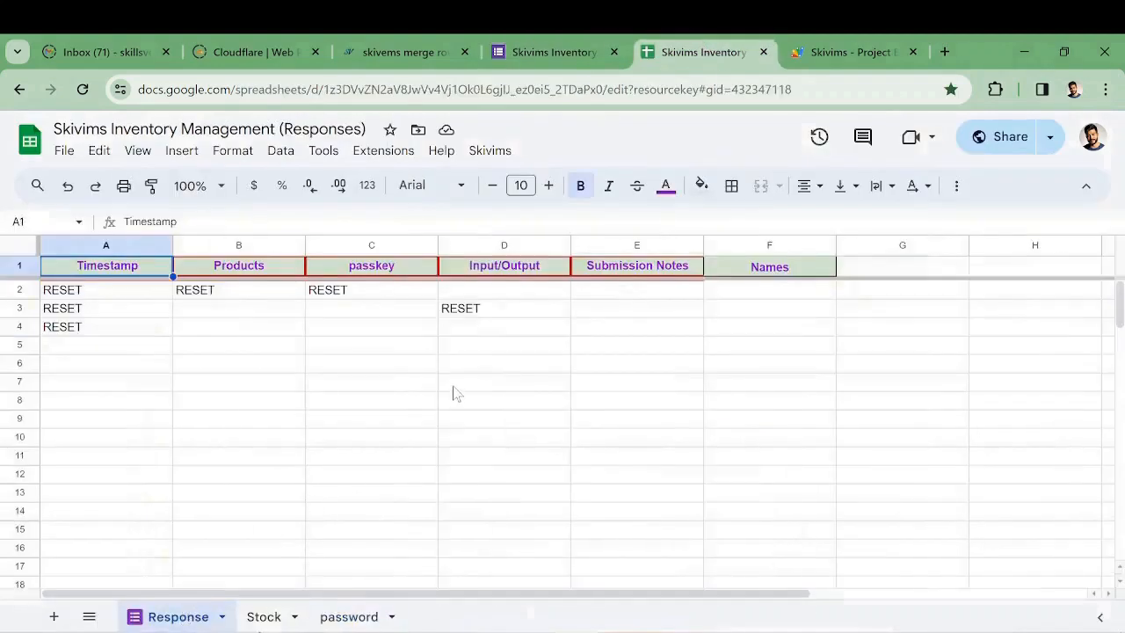
left_click(383, 150)
mouse_move(404, 177)
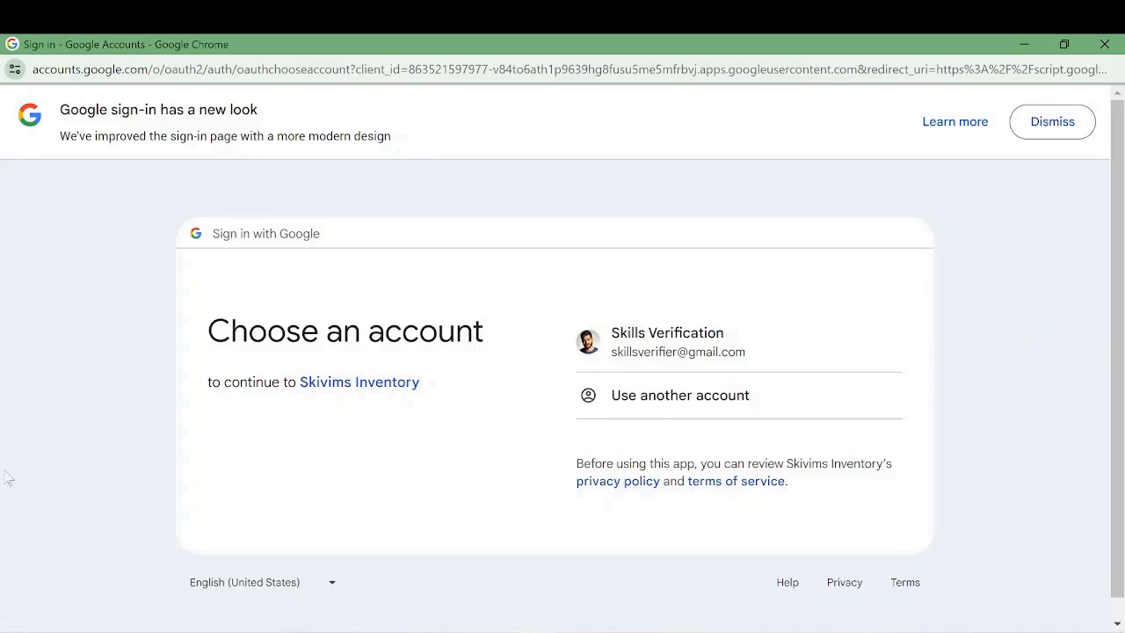
Choose the account, proceed past the unverified-app warning, and allow Skivims Inventory's requested permissions
left_click(677, 356)
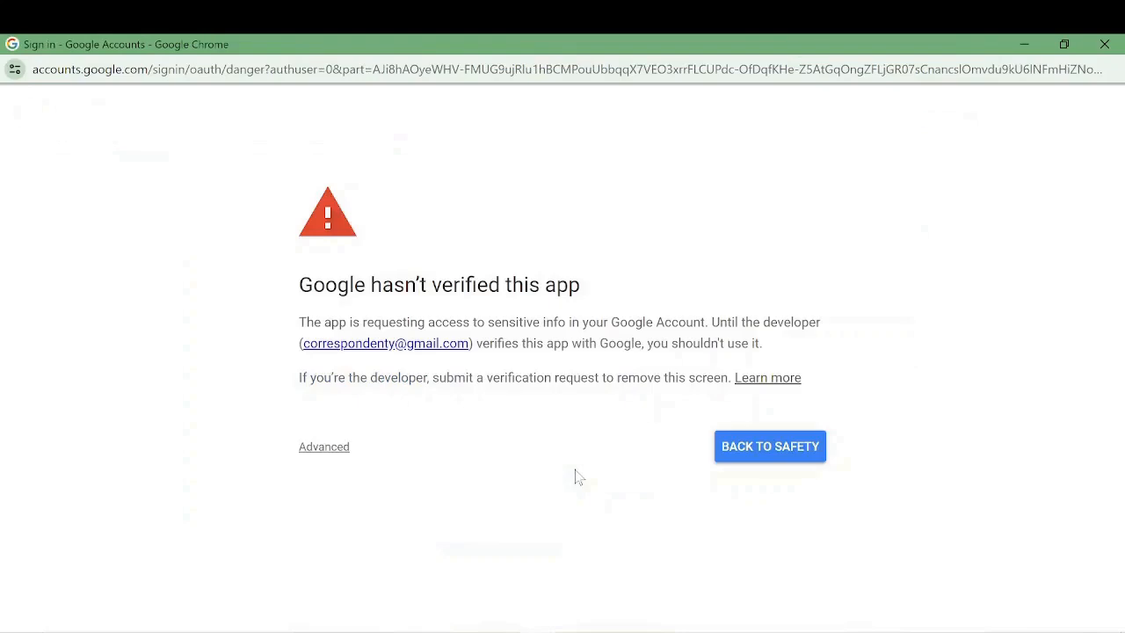
left_click(319, 451)
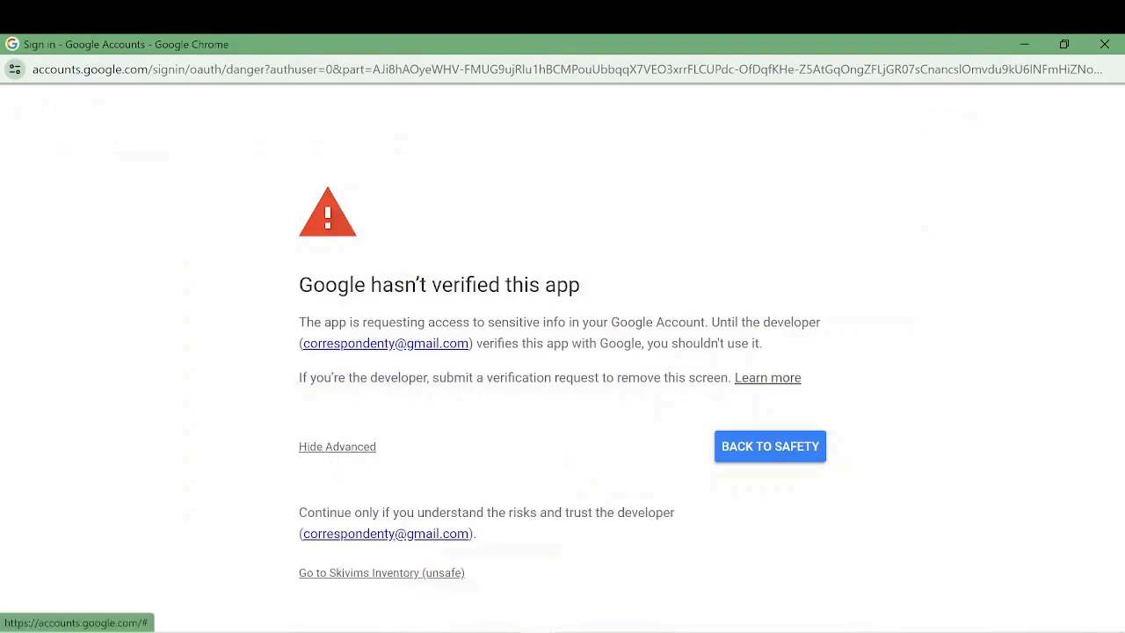
left_click(384, 574)
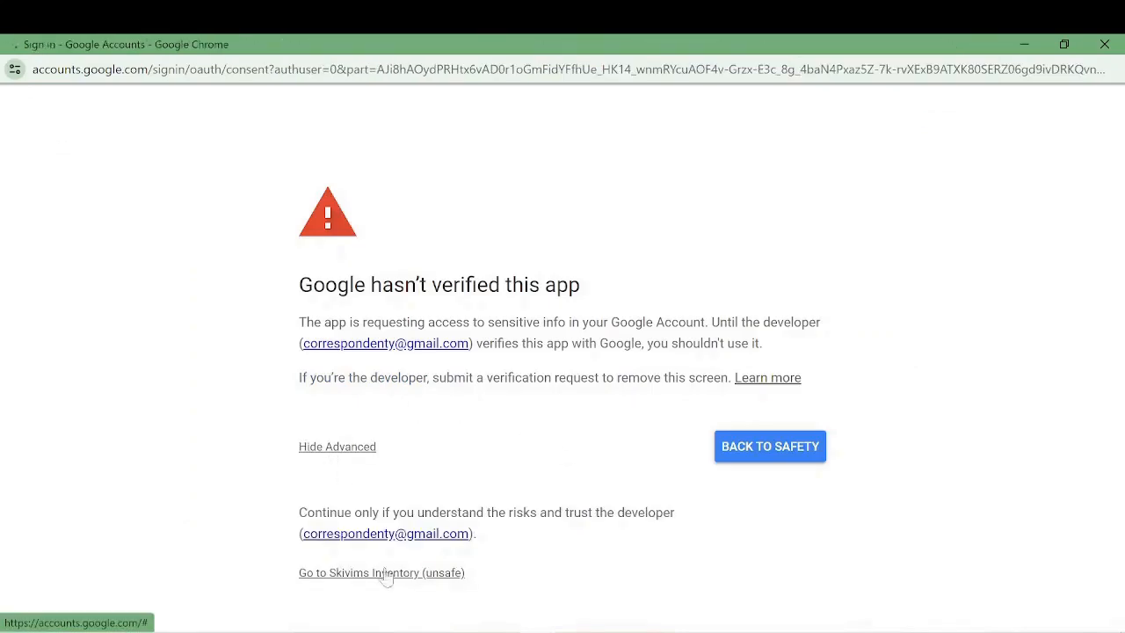
scroll(677, 363, "down", 2)
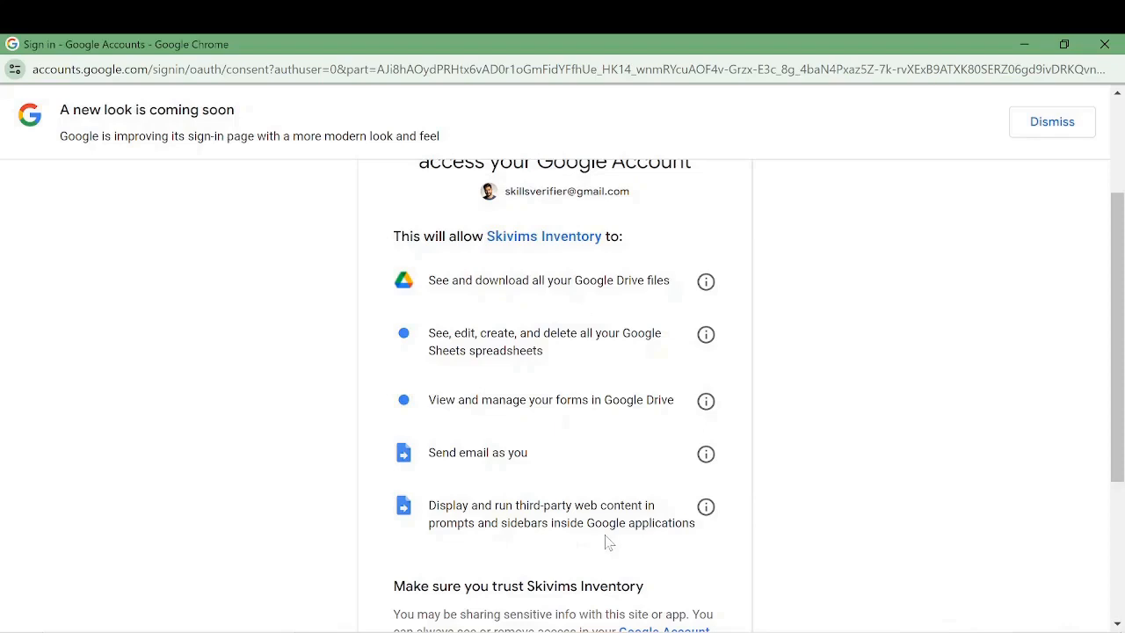
scroll(641, 477, "down", 3)
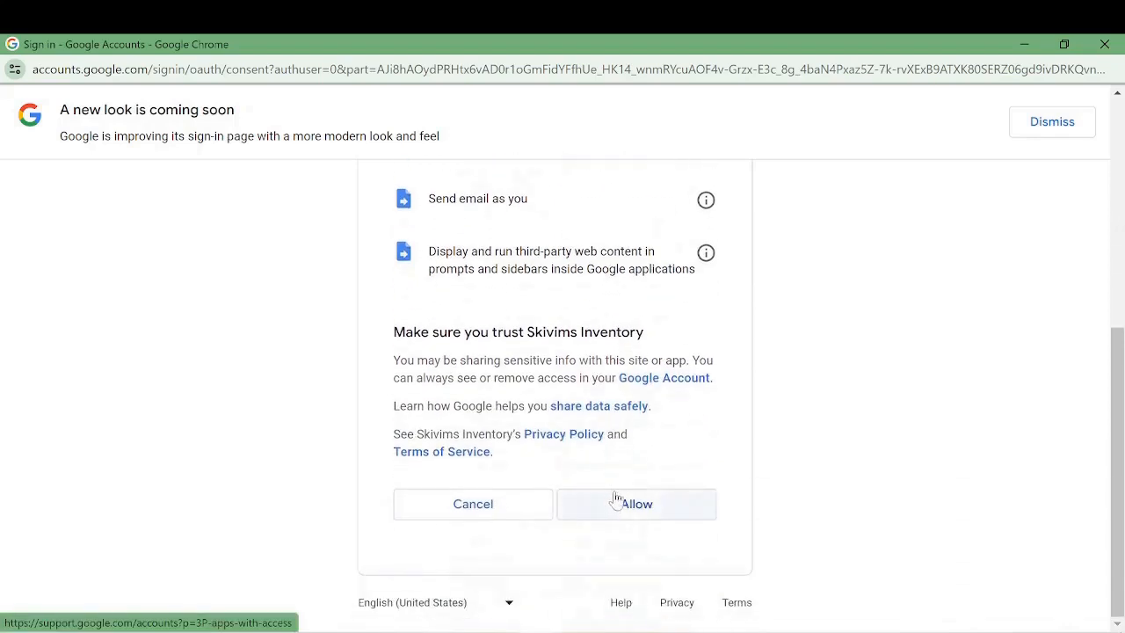
left_click(619, 503)
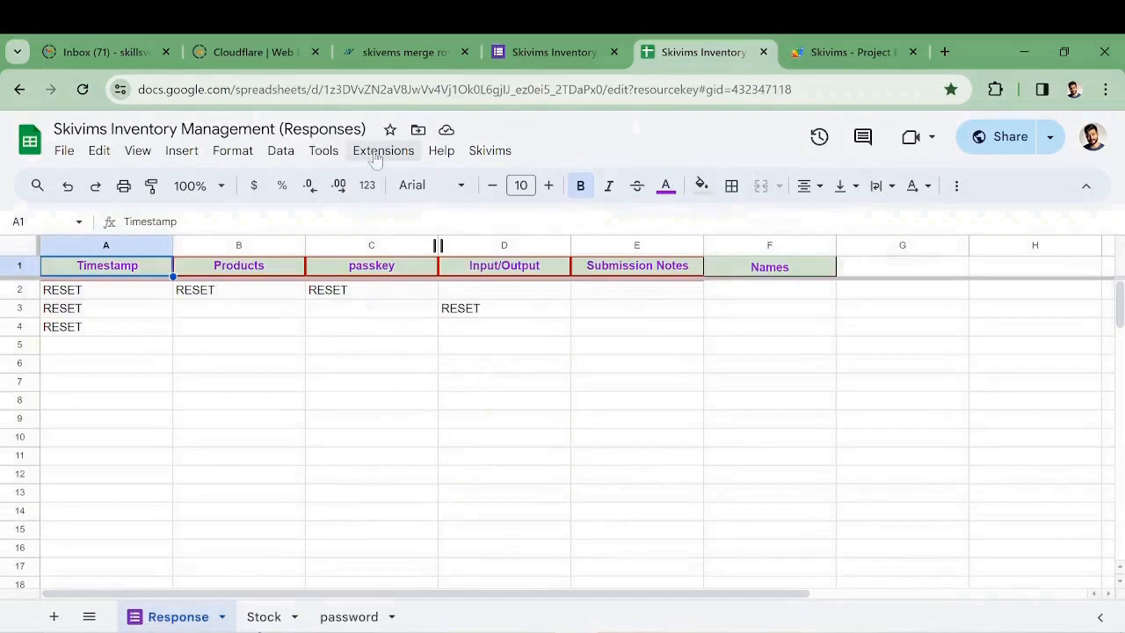
Check the Skivims menu, then look through the Stock, password and Response sheets, ending on password
left_click(490, 151)
left_click(598, 132)
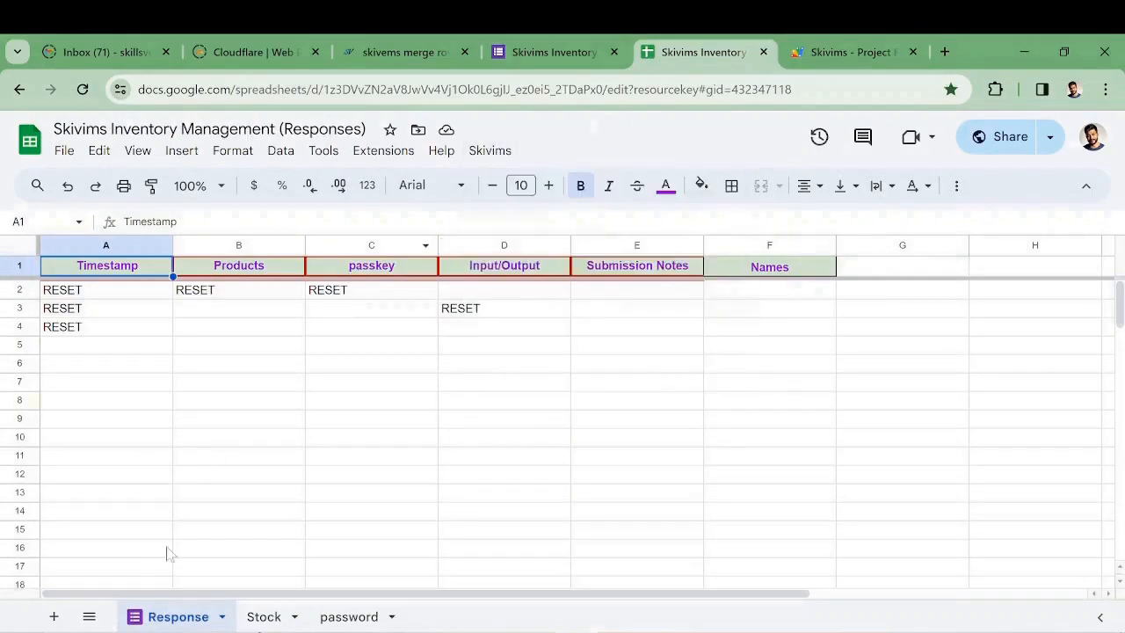
left_click(254, 618)
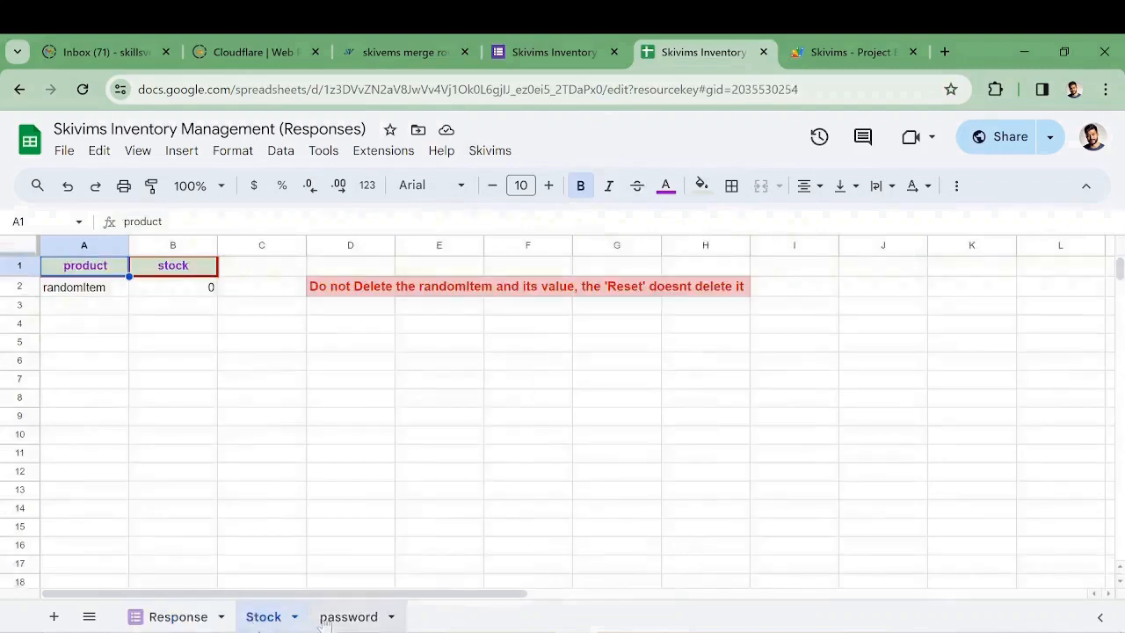
left_click(349, 618)
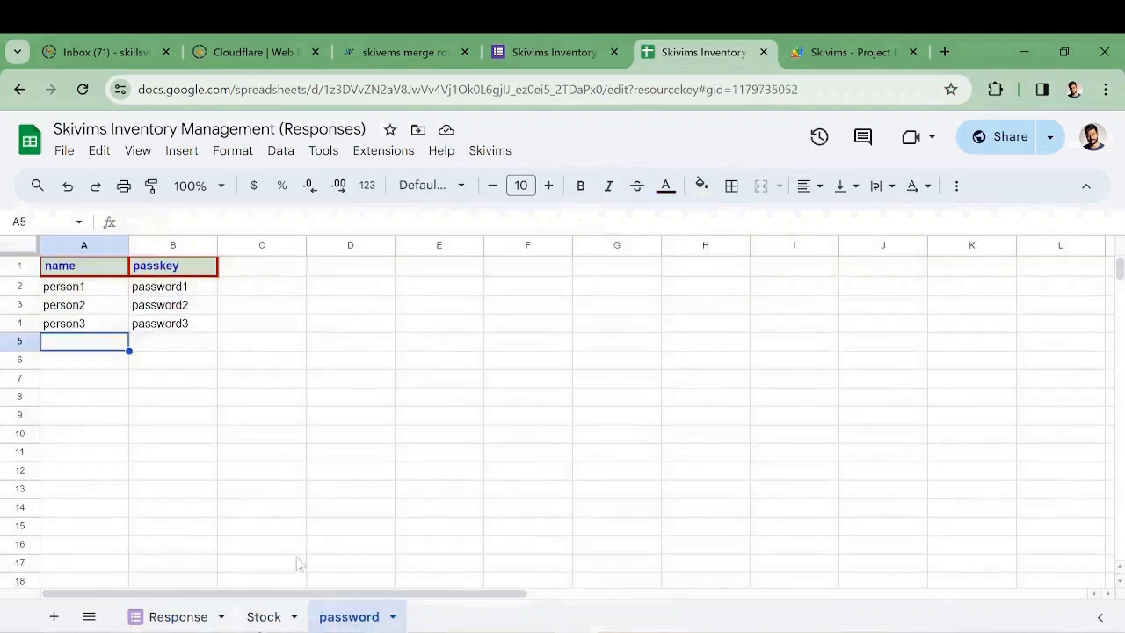
left_click(156, 618)
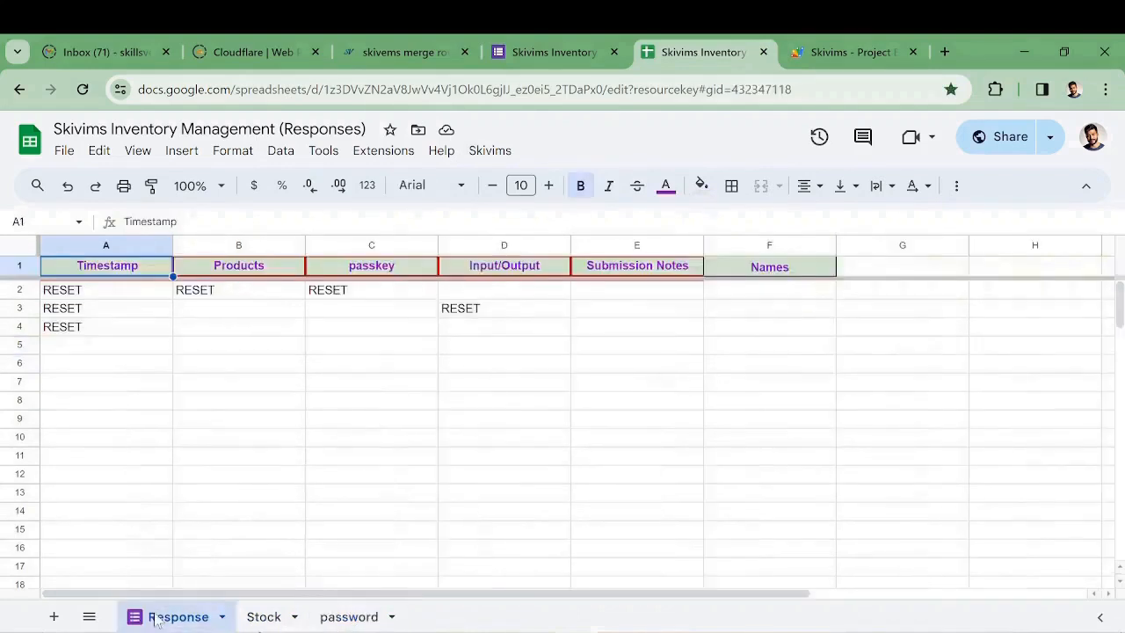
left_click(352, 618)
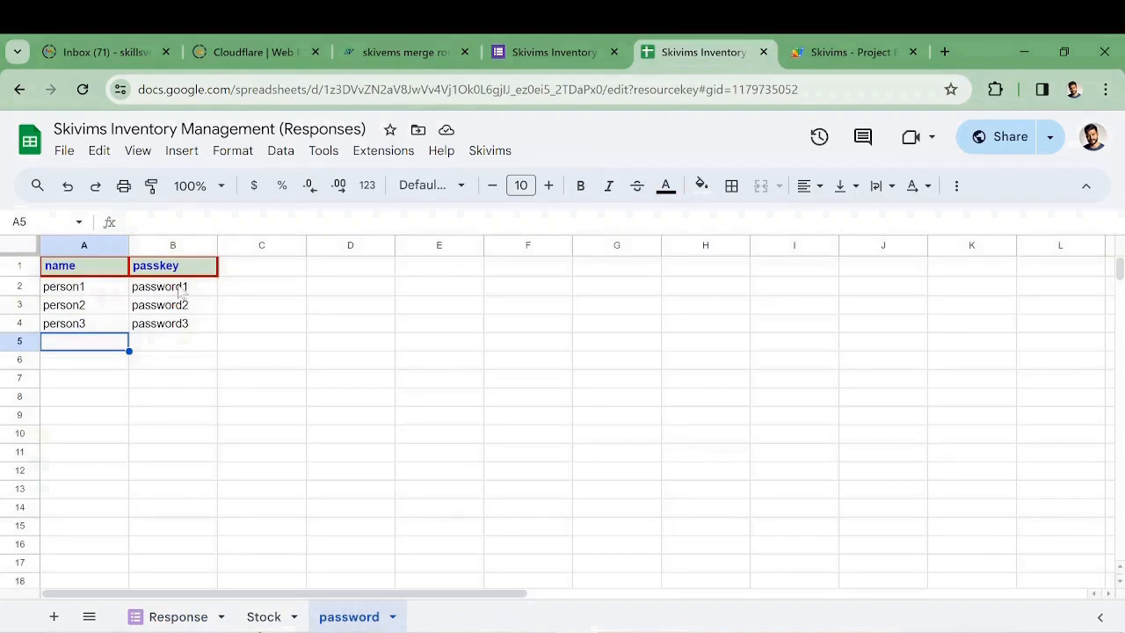
Replace person1–person3 in cells A2–A4 of the password sheet with three new user names, then return to Response
left_click(98, 293)
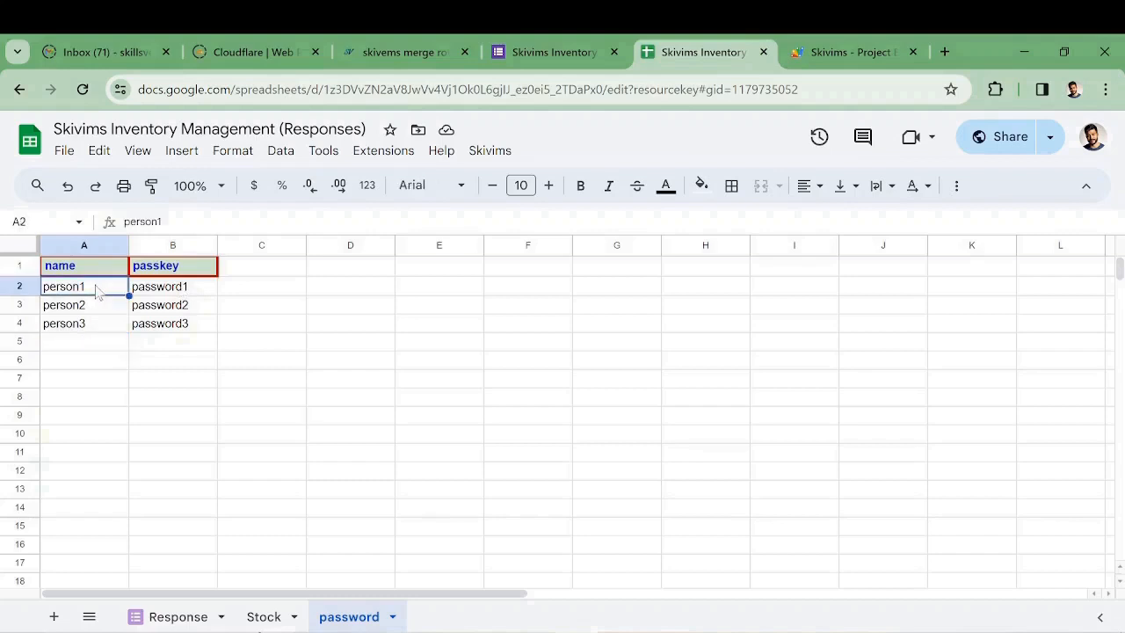
type("Jane Doe")
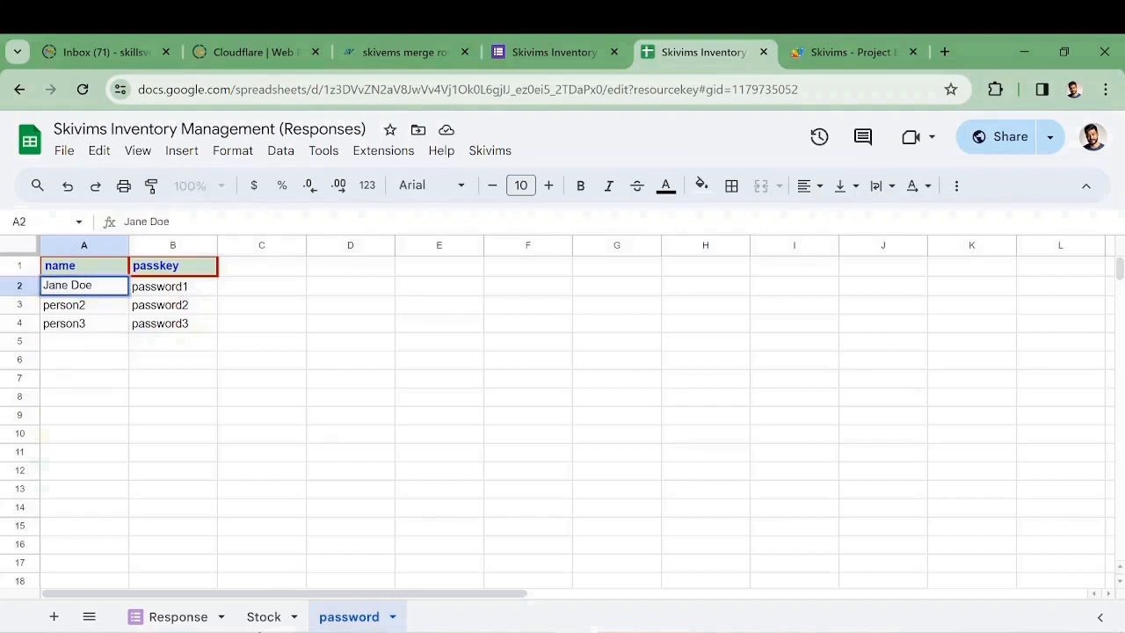
key("Return")
key("BackSpace")
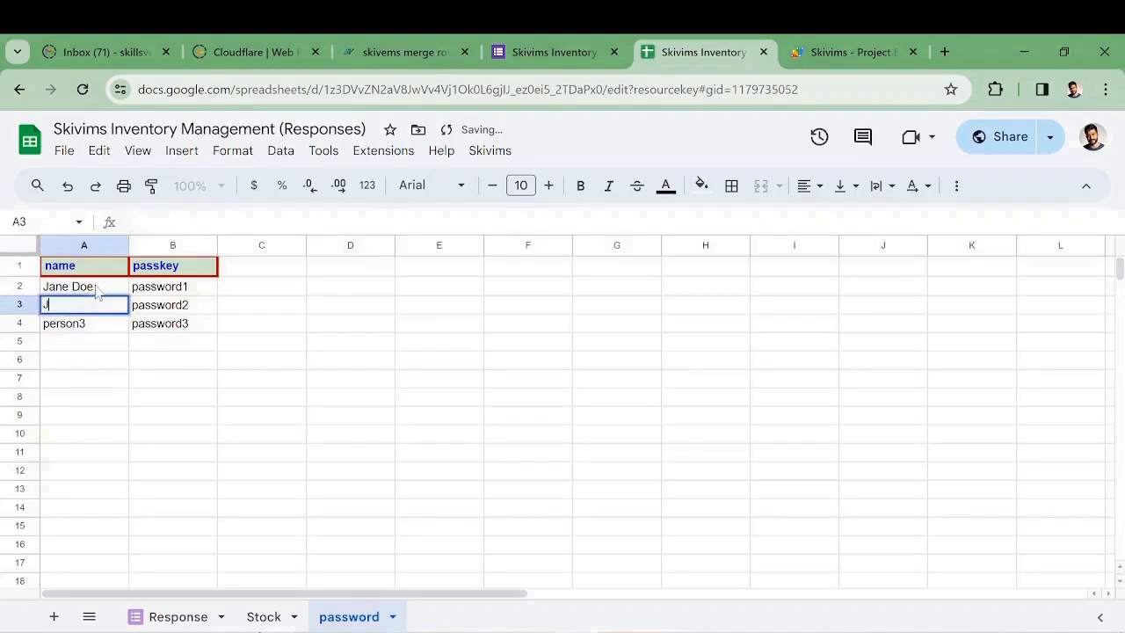
type("John Doe")
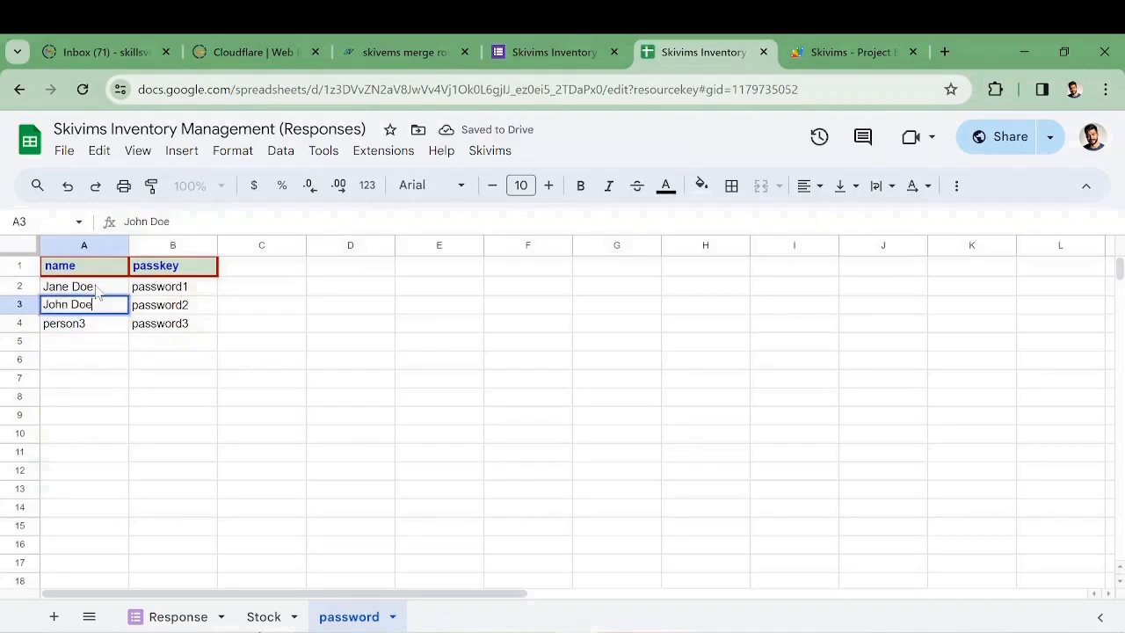
key("Return")
type("Mary")
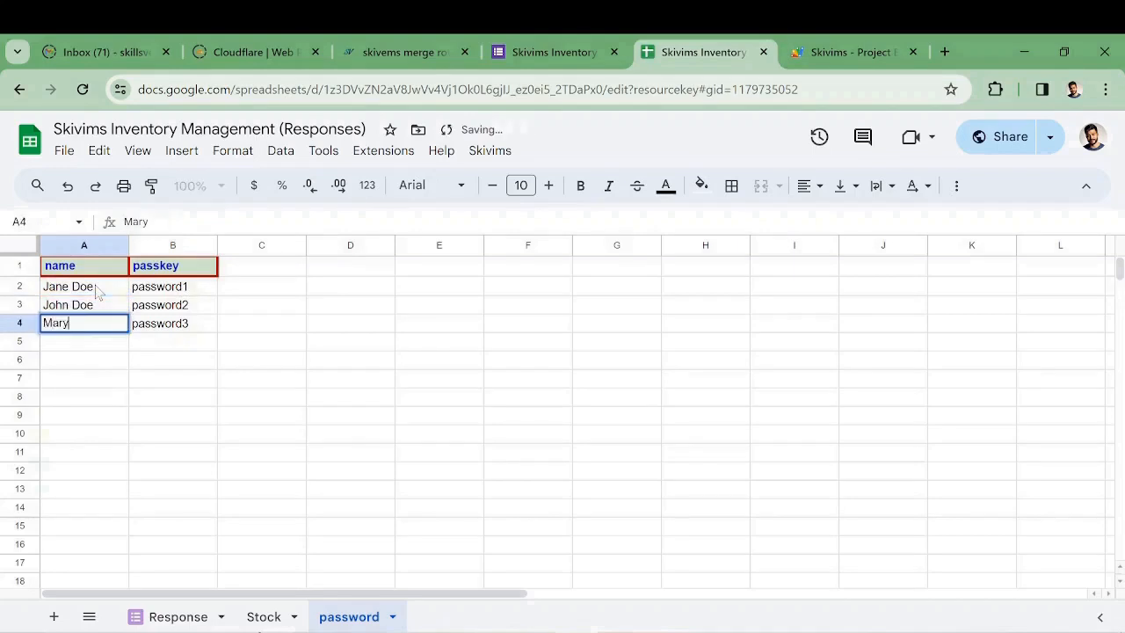
left_click(174, 346)
left_click(84, 350)
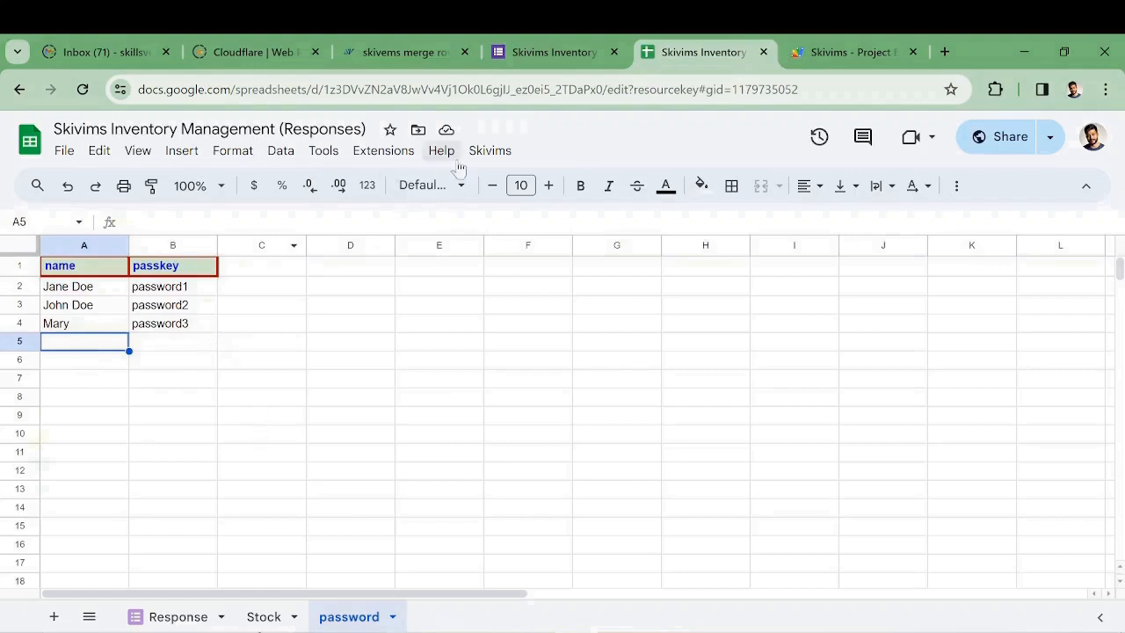
left_click(179, 617)
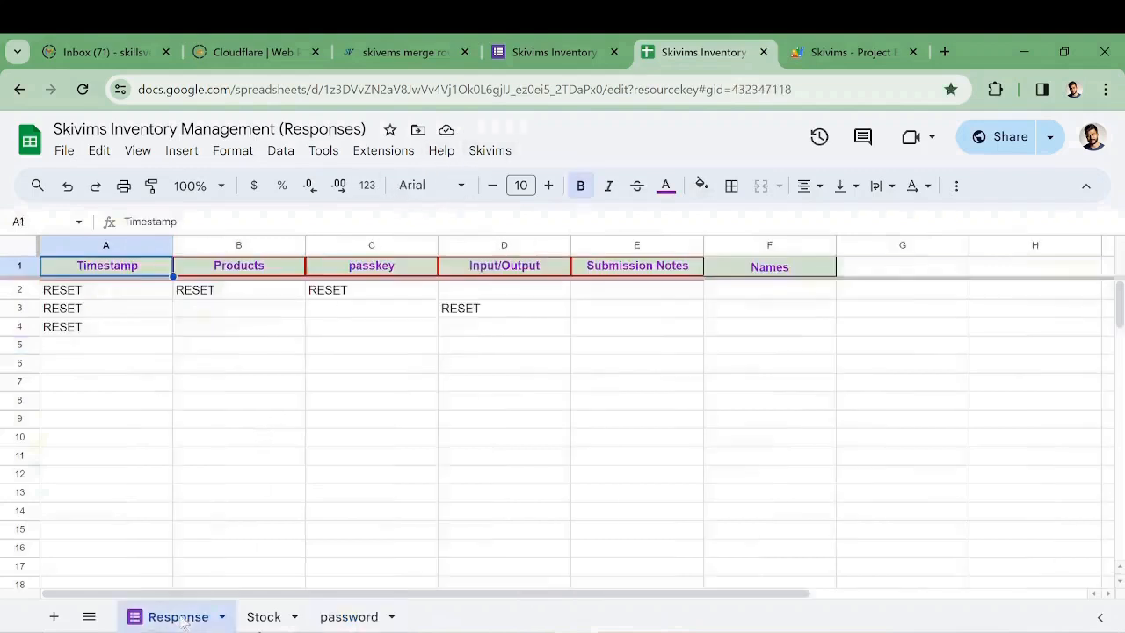
Run Skivims > Reset, confirm with Yes and OK to clear all RESET entries, then go to Stock
left_click(497, 151)
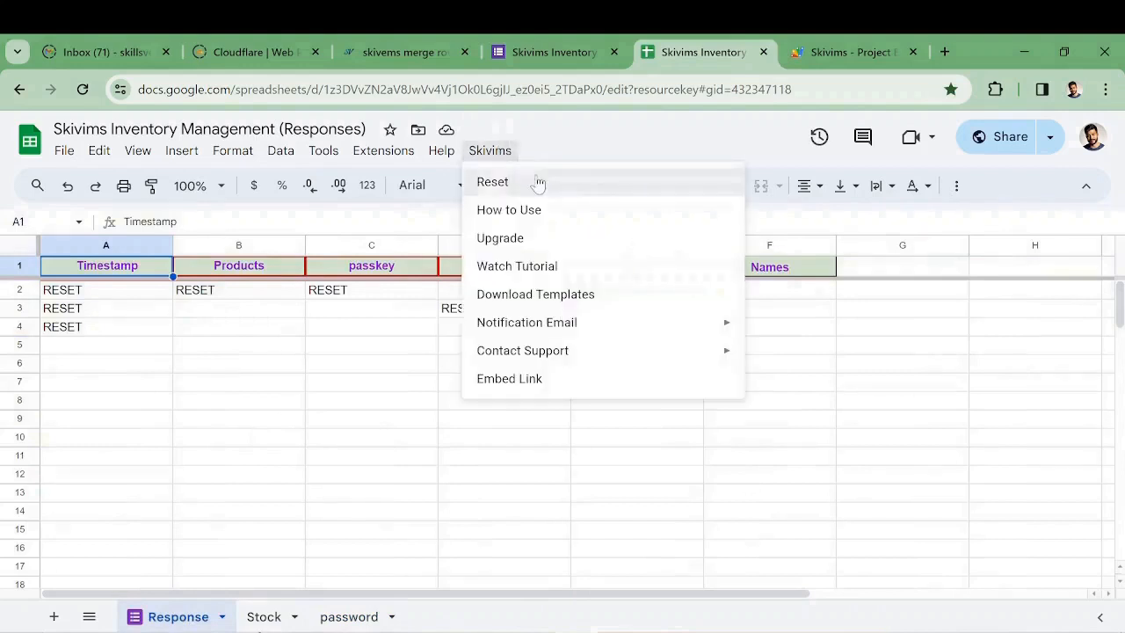
left_click(539, 182)
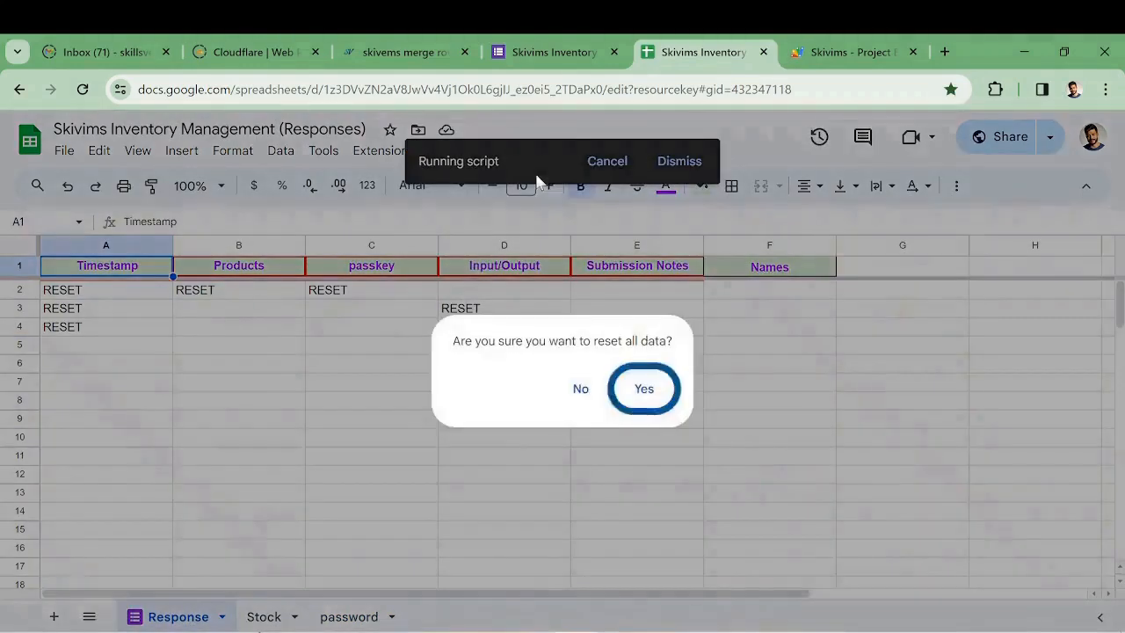
left_click(642, 389)
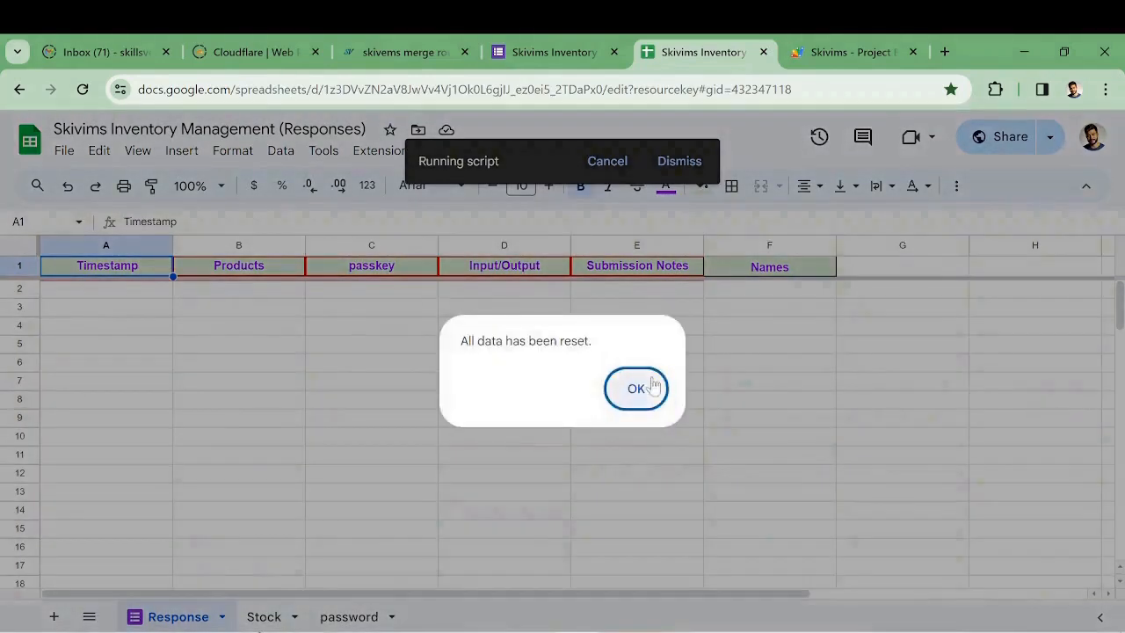
left_click(637, 390)
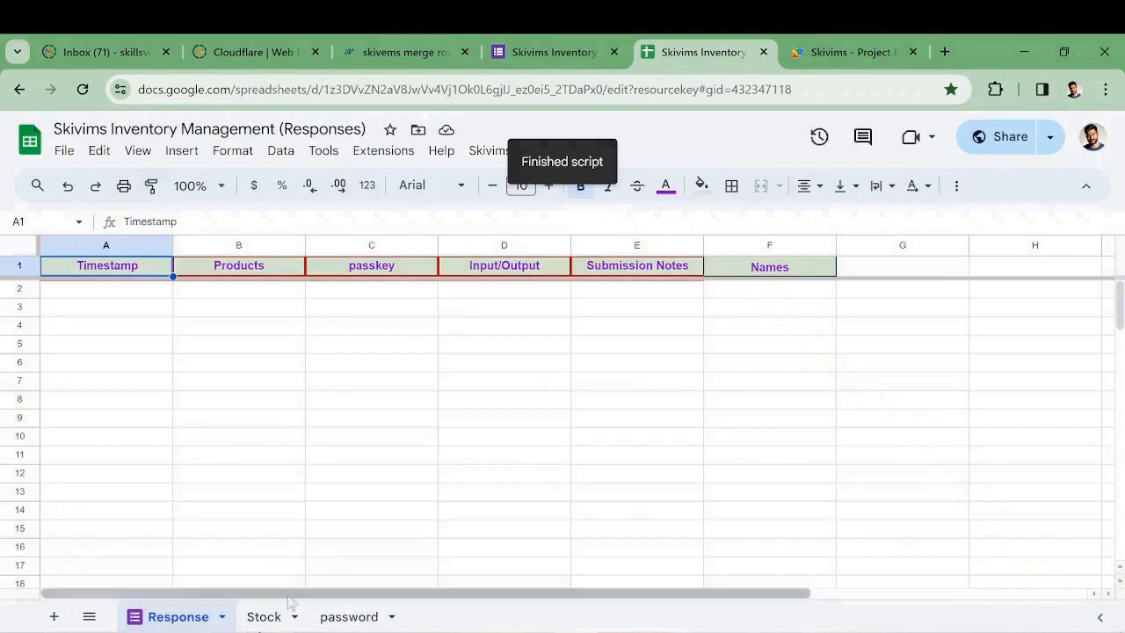
left_click(268, 617)
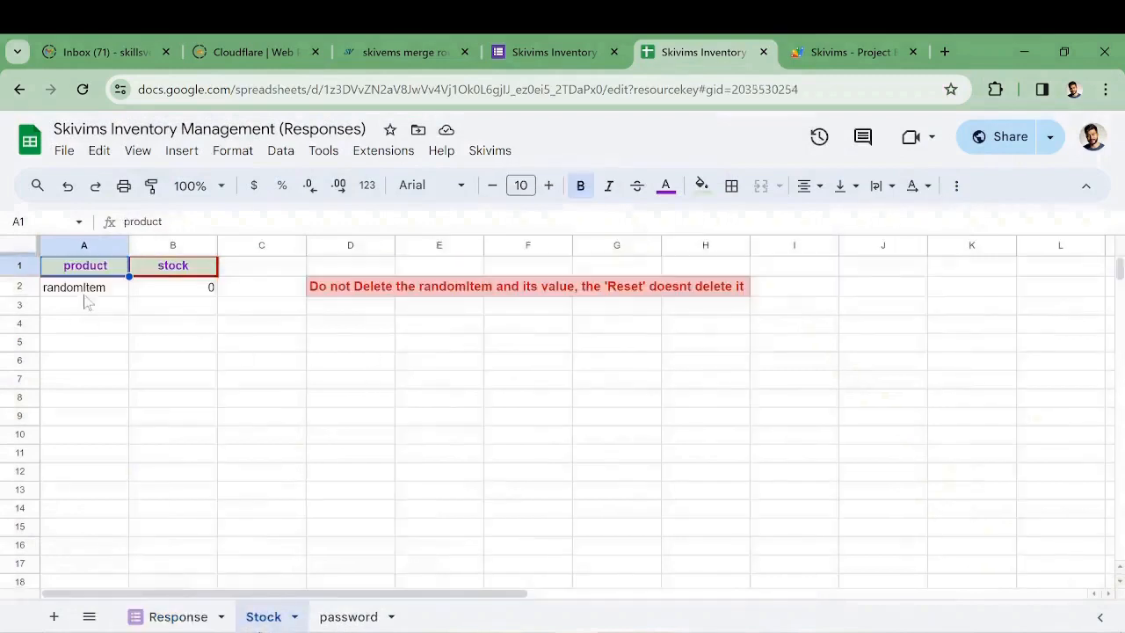
Hide row 2 (randomItem) on the Stock sheet and switch to the password sheet
right_click(15, 286)
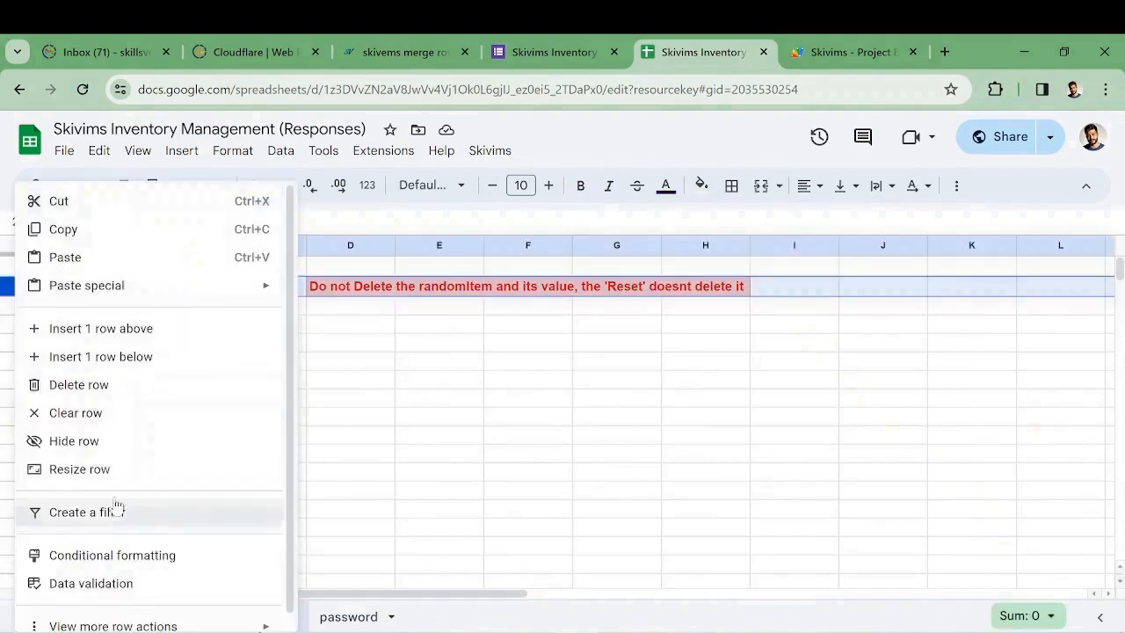
left_click(91, 440)
left_click(343, 617)
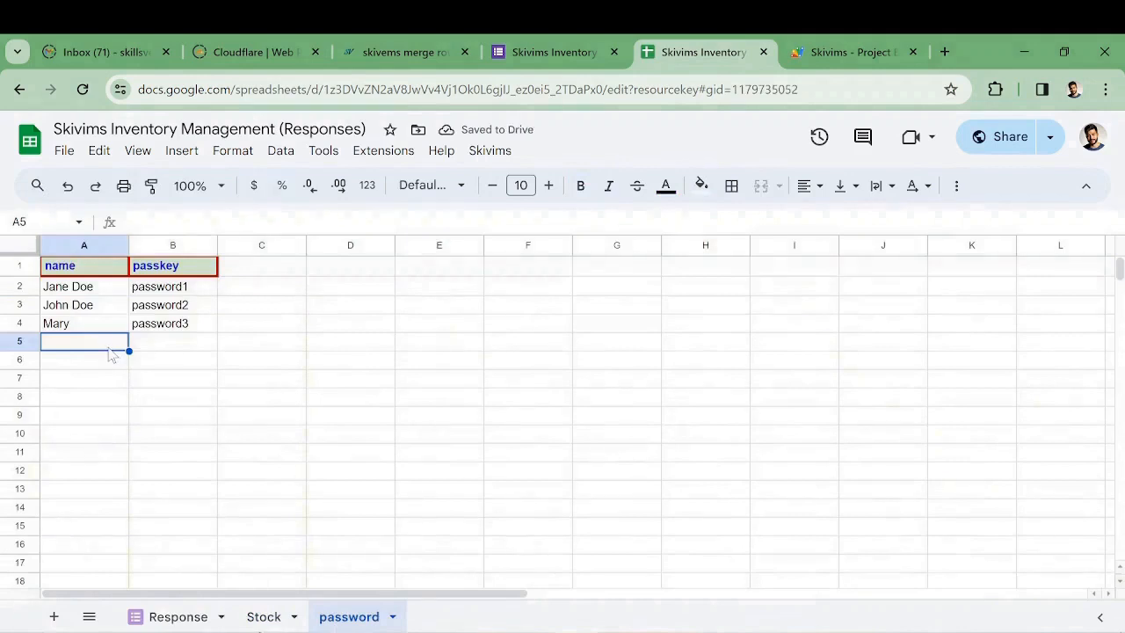
left_click(528, 53)
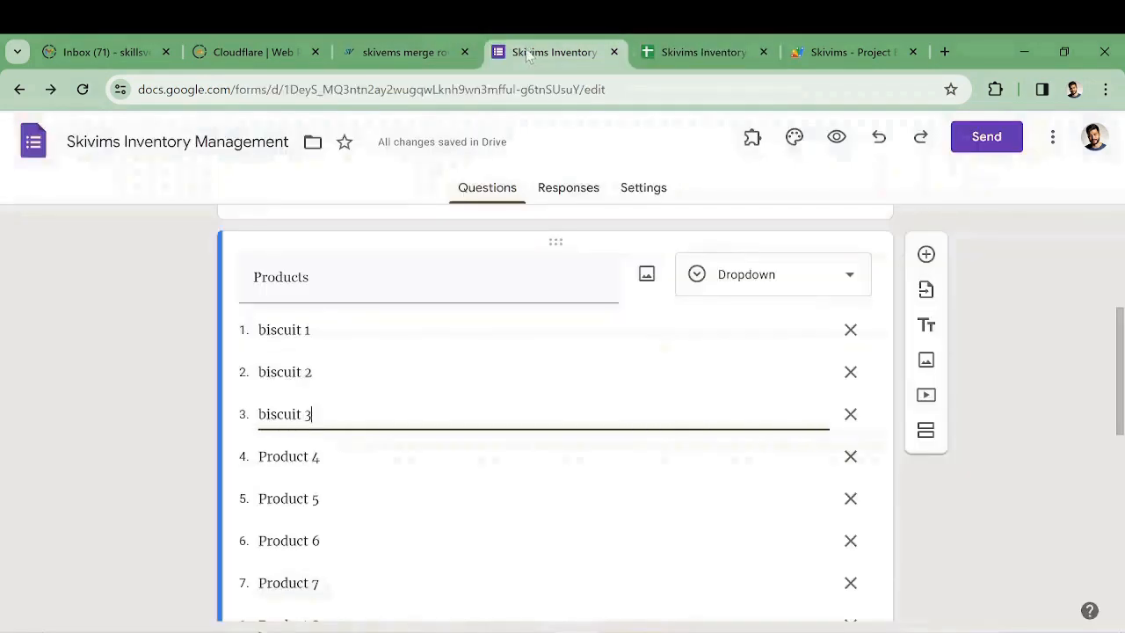
left_click(704, 53)
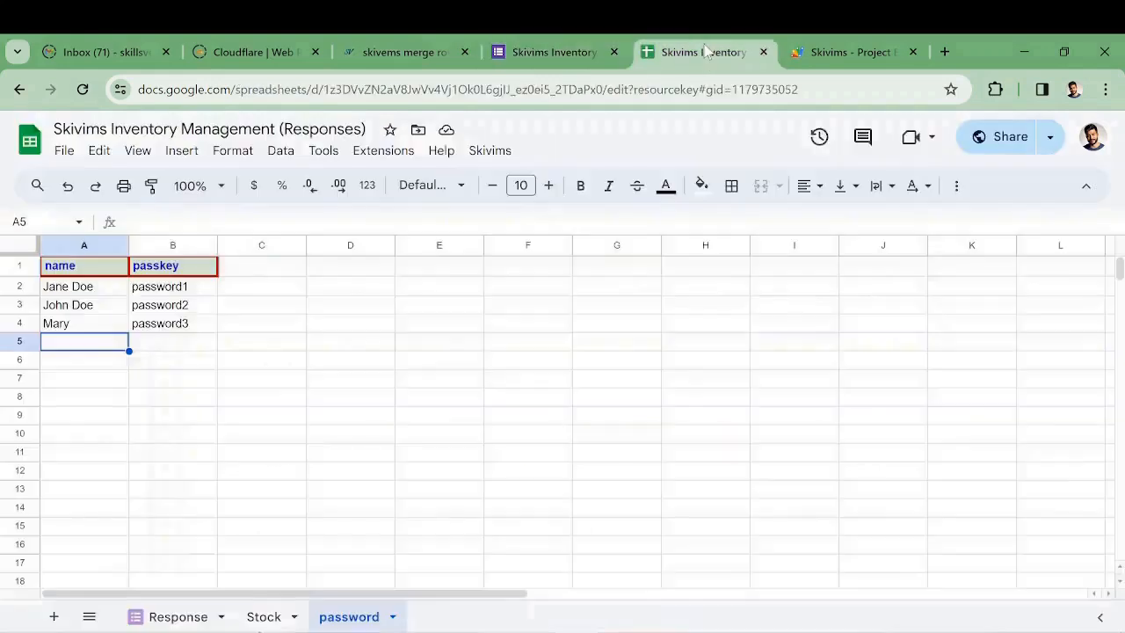
Open Skivims > How to Use and scroll through the Essential Tips on passkey regular expressions
left_click(480, 154)
left_click(519, 213)
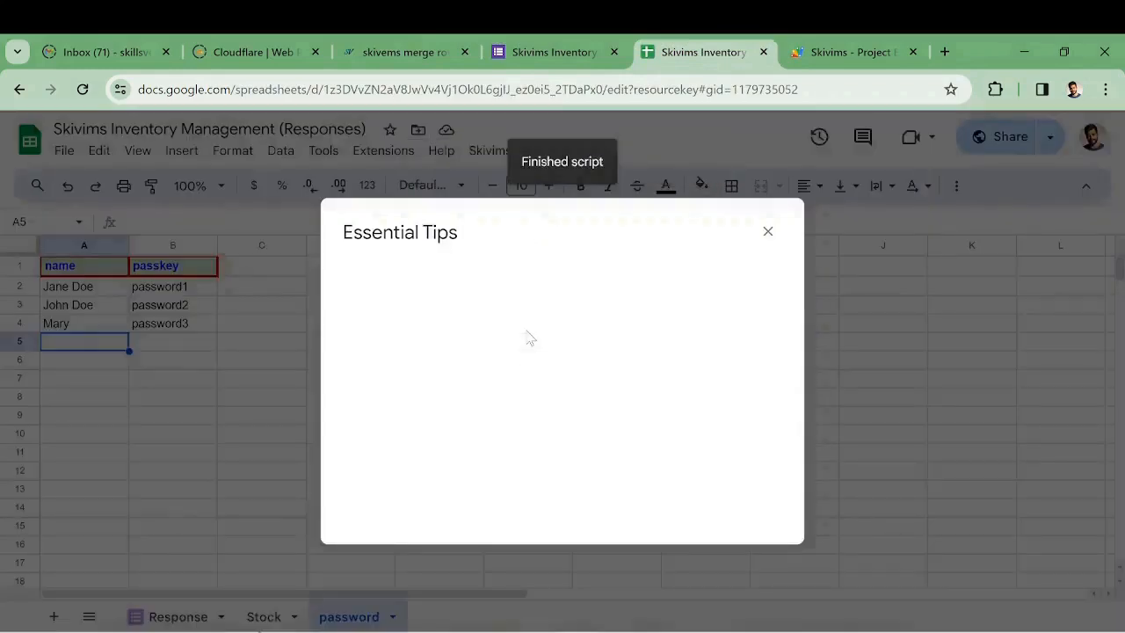
scroll(528, 352, "down", 4)
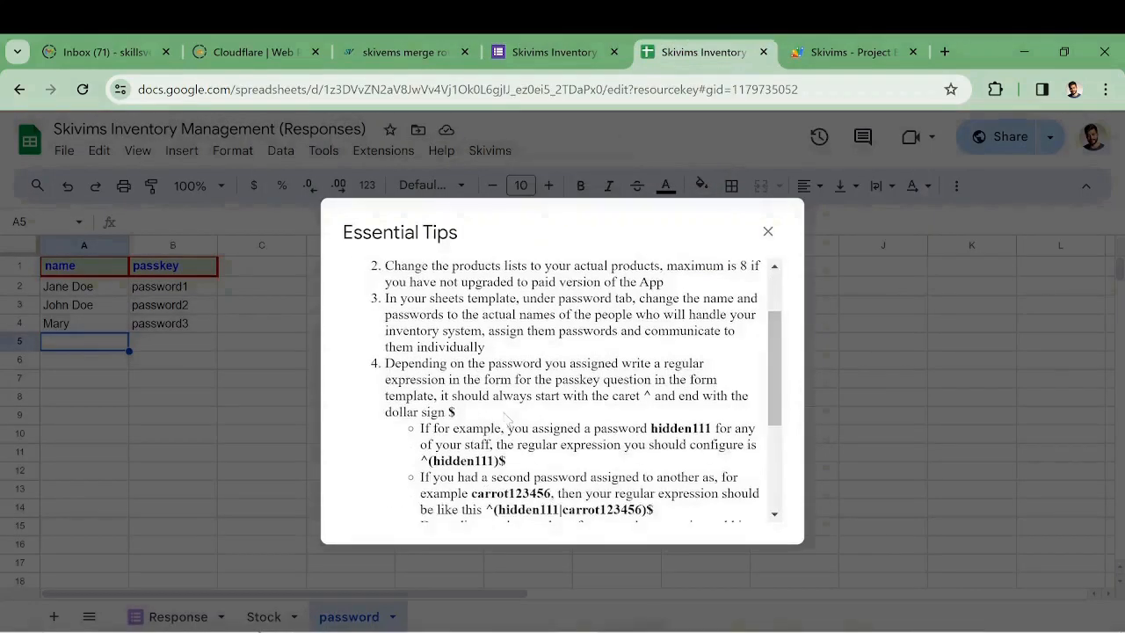
scroll(571, 391, "down", 1)
scroll(571, 391, "up", 2)
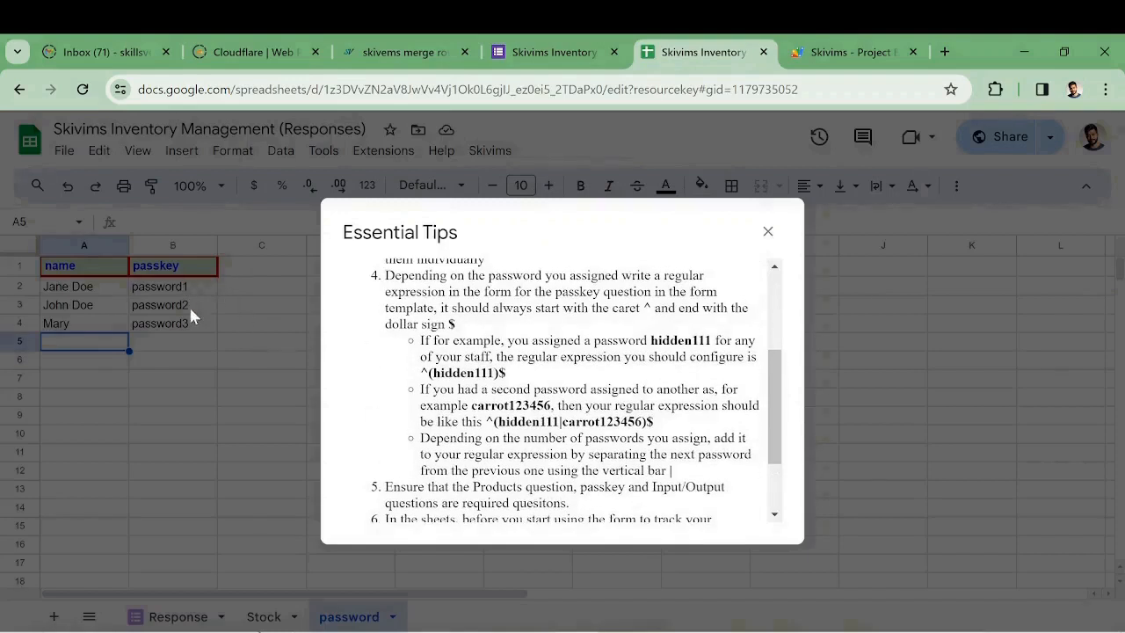
In the form editor, inspect the passkey question's regex validation and the Input/Output question, then scroll back up
left_click(545, 51)
scroll(486, 368, "down", 2)
scroll(487, 367, "down", 3)
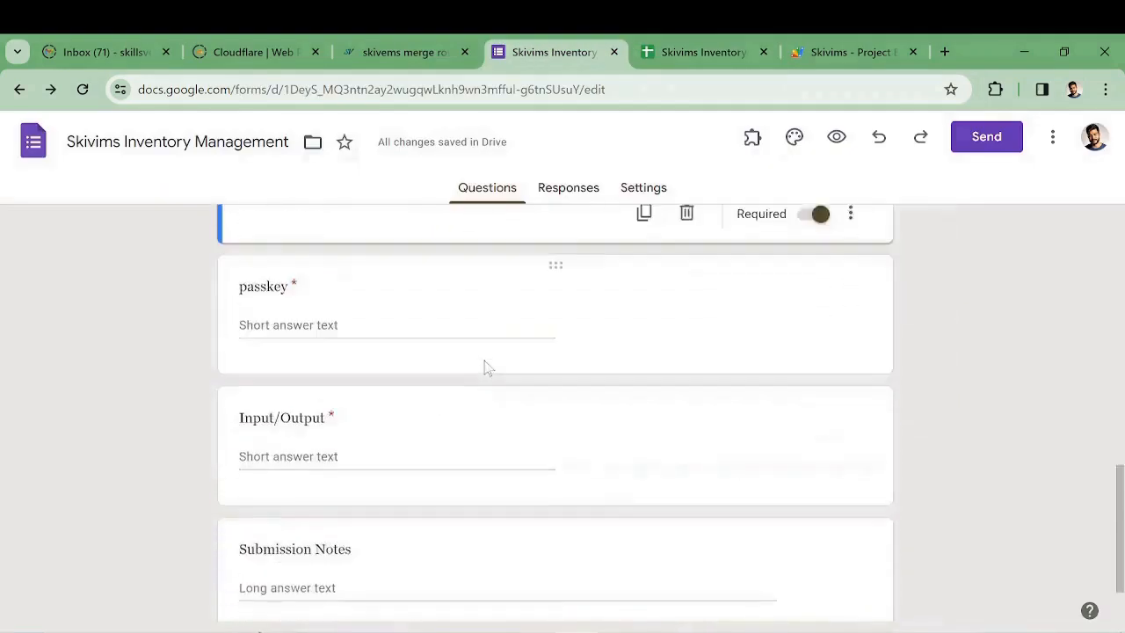
left_click(418, 271)
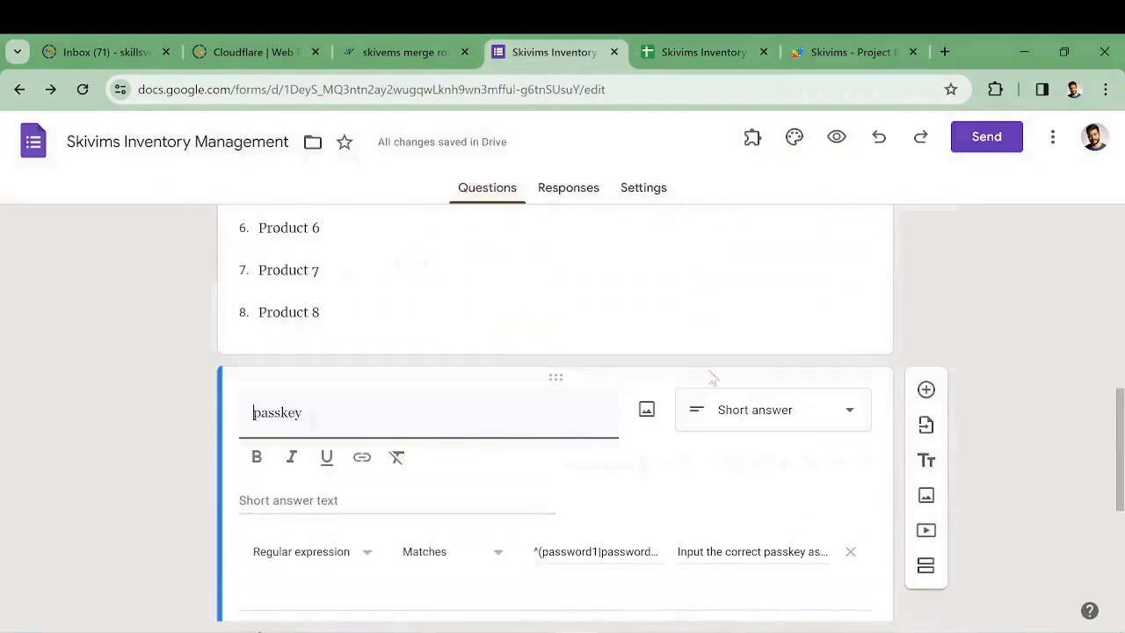
left_click(580, 553)
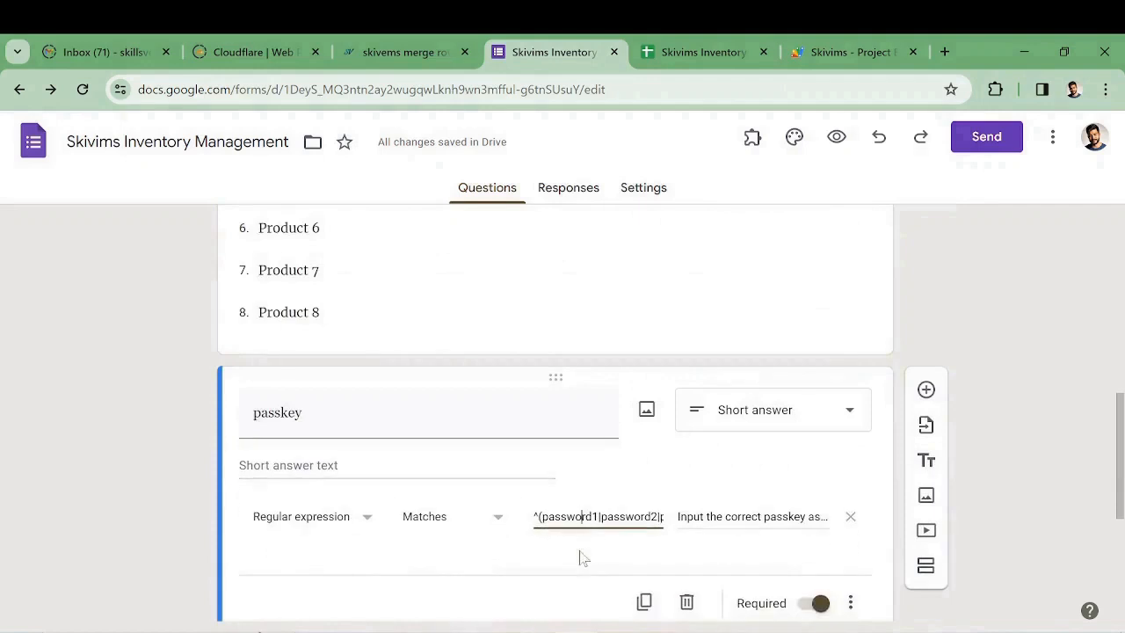
scroll(572, 527, "down", 2)
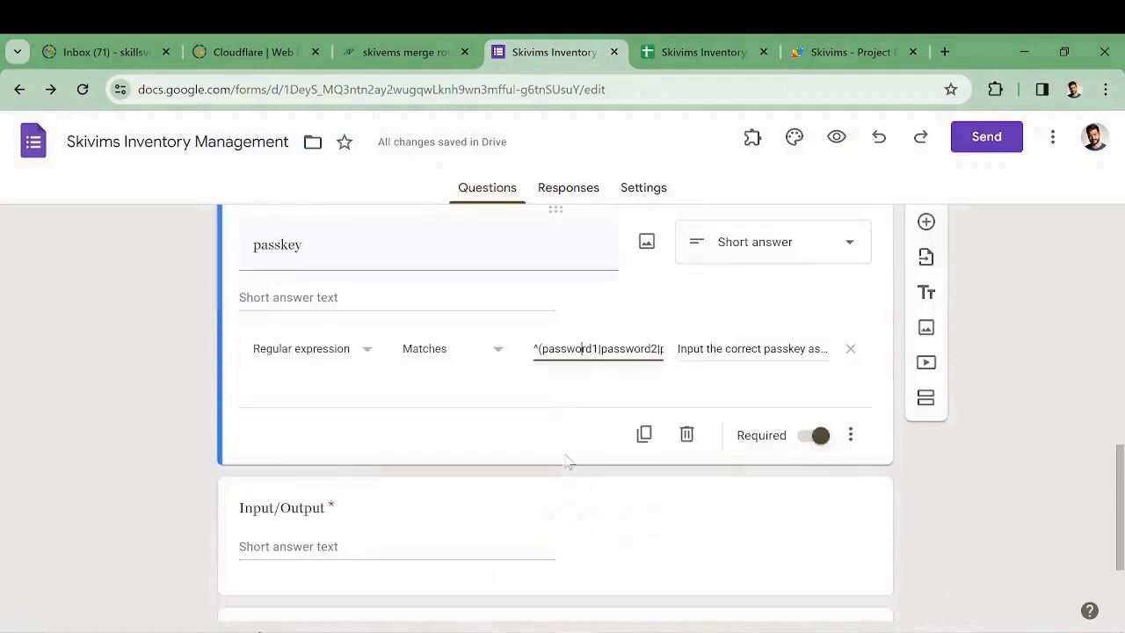
left_click(518, 477)
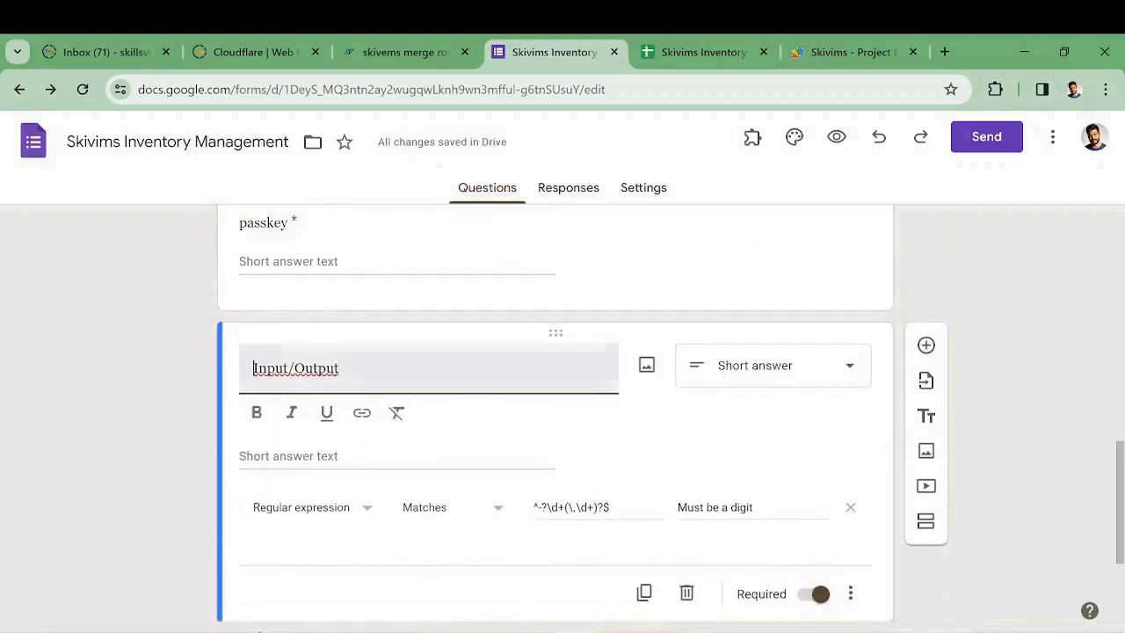
scroll(414, 387, "up", 4)
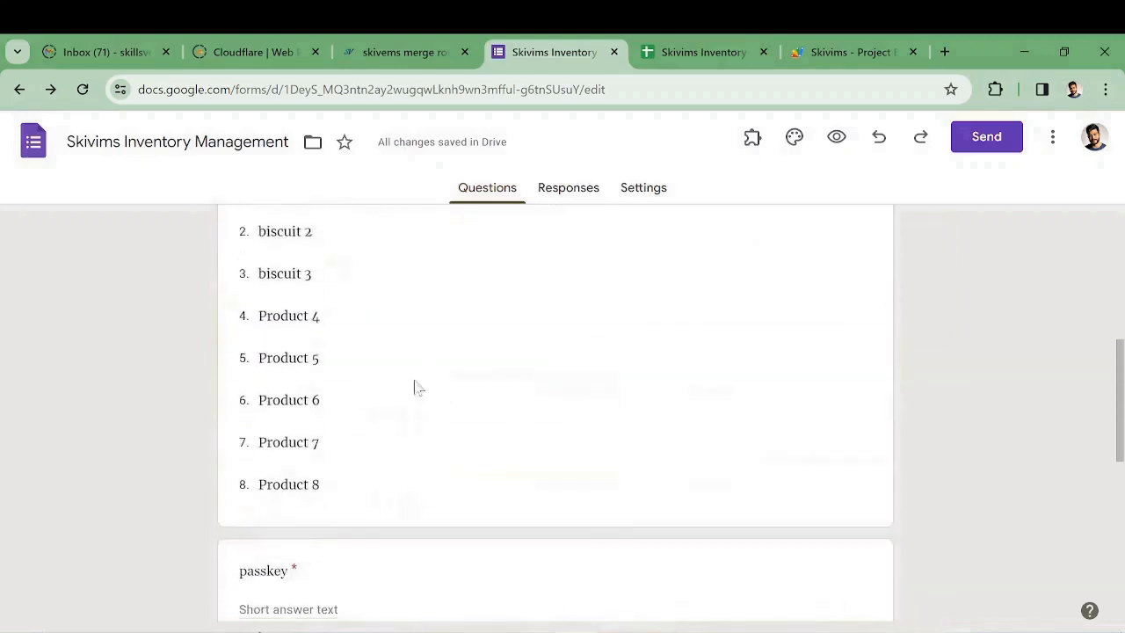
scroll(367, 328, "down", 4)
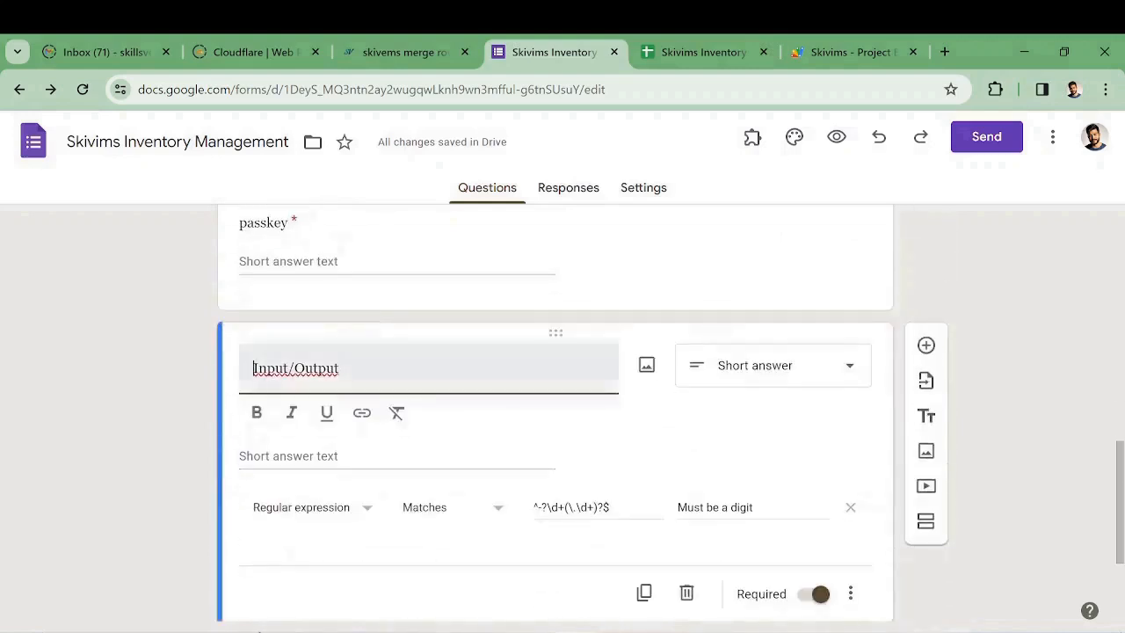
scroll(382, 379, "down", 3)
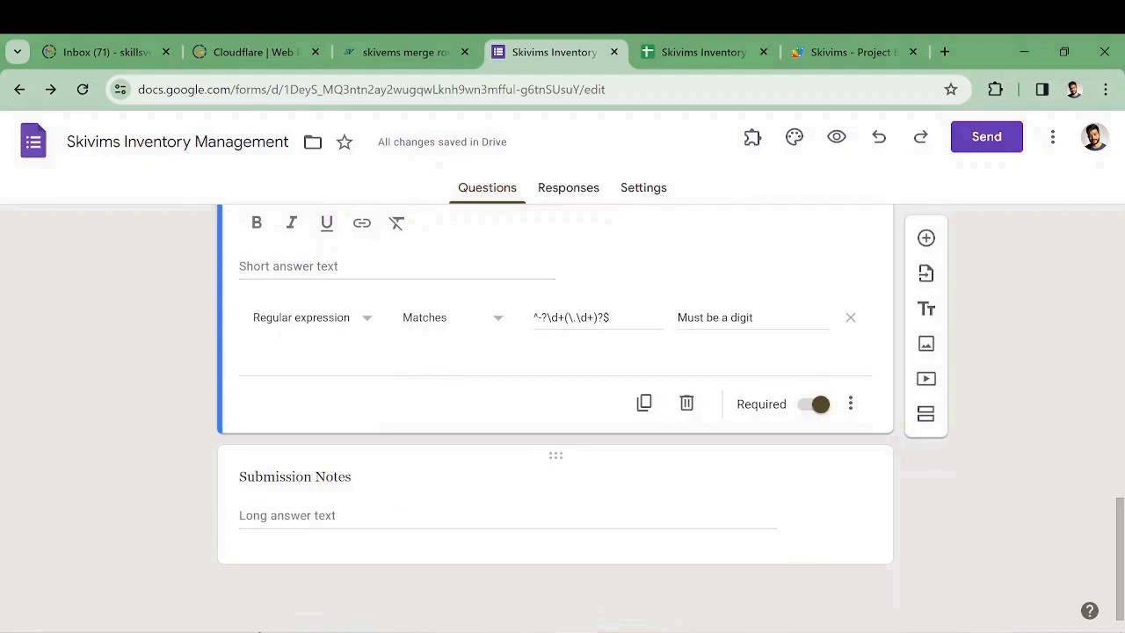
scroll(542, 446, "up", 15)
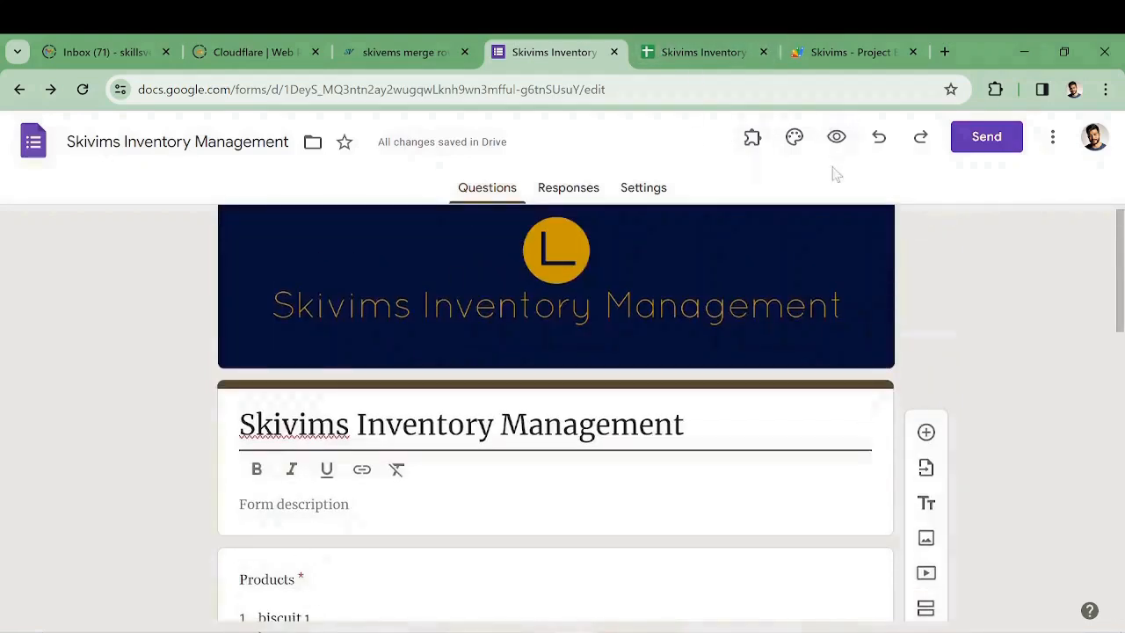
Open the live form preview and choose biscuit 1 as the product
left_click(837, 139)
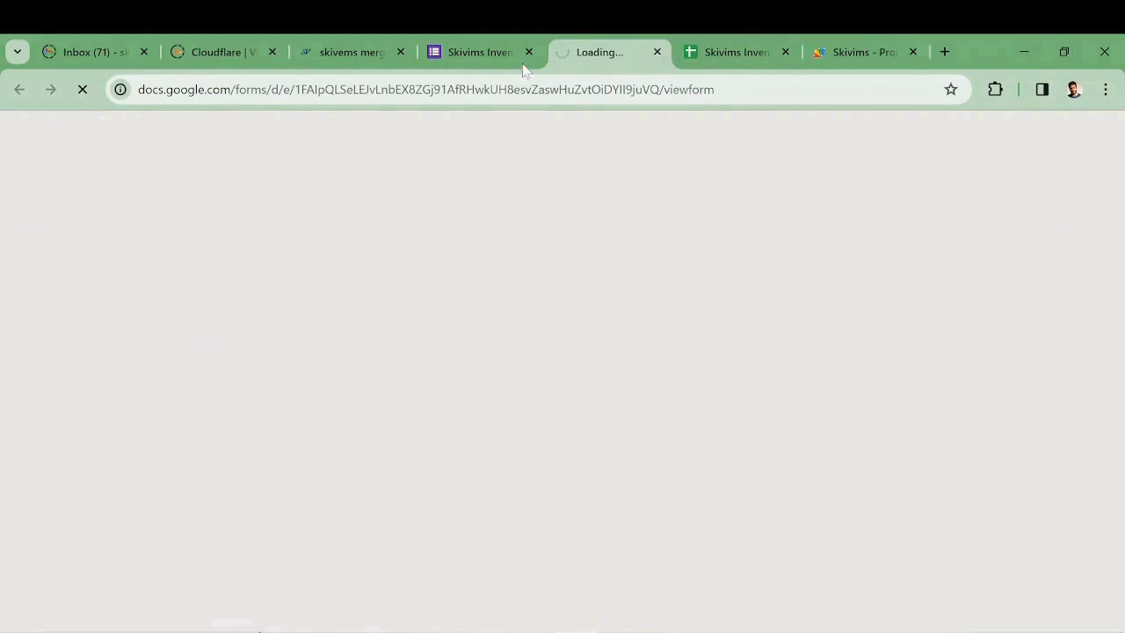
left_click(478, 52)
left_click(598, 55)
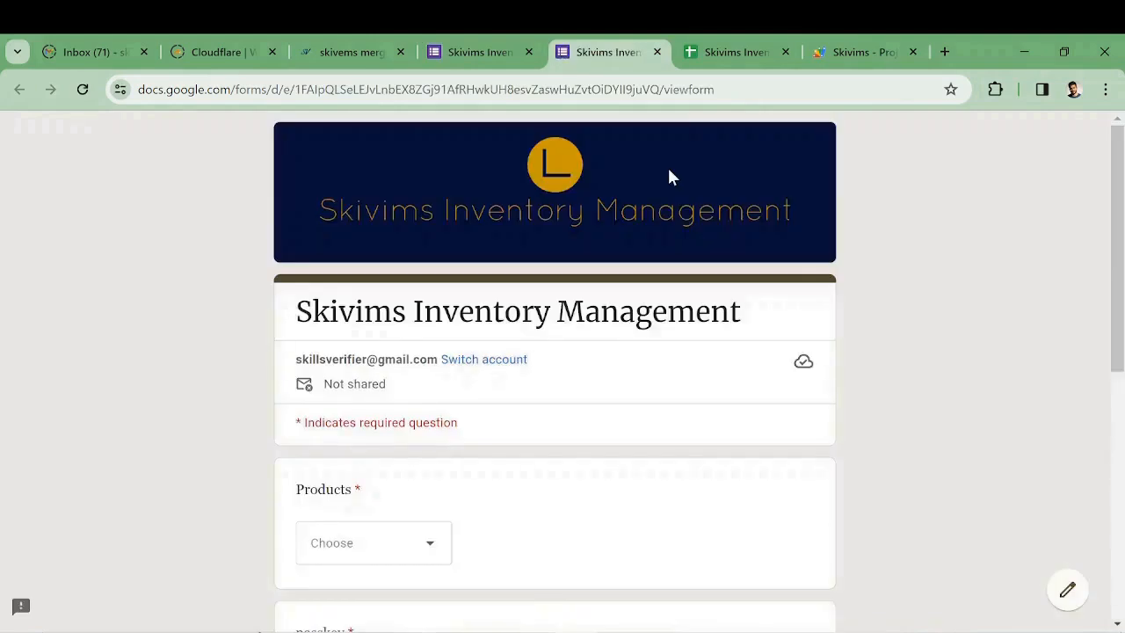
scroll(668, 176, "down", 1)
left_click(435, 455)
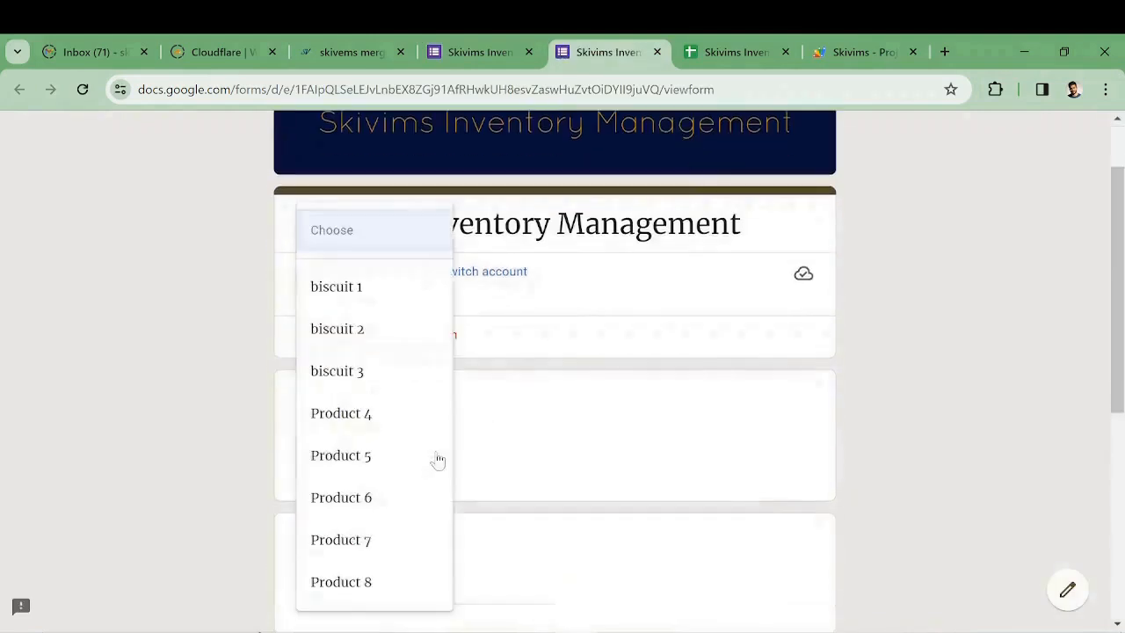
left_click(378, 294)
scroll(571, 442, "down", 2)
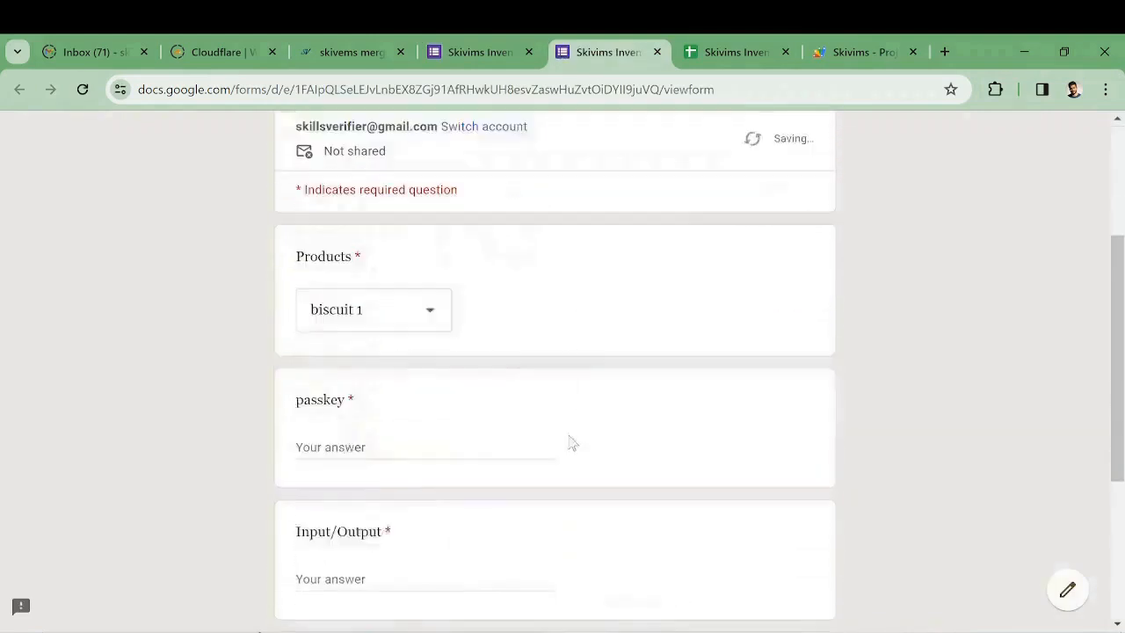
Enter the passkey, quantity 50 and note 'adding my stock', then submit the response
key("Tab")
type("passow")
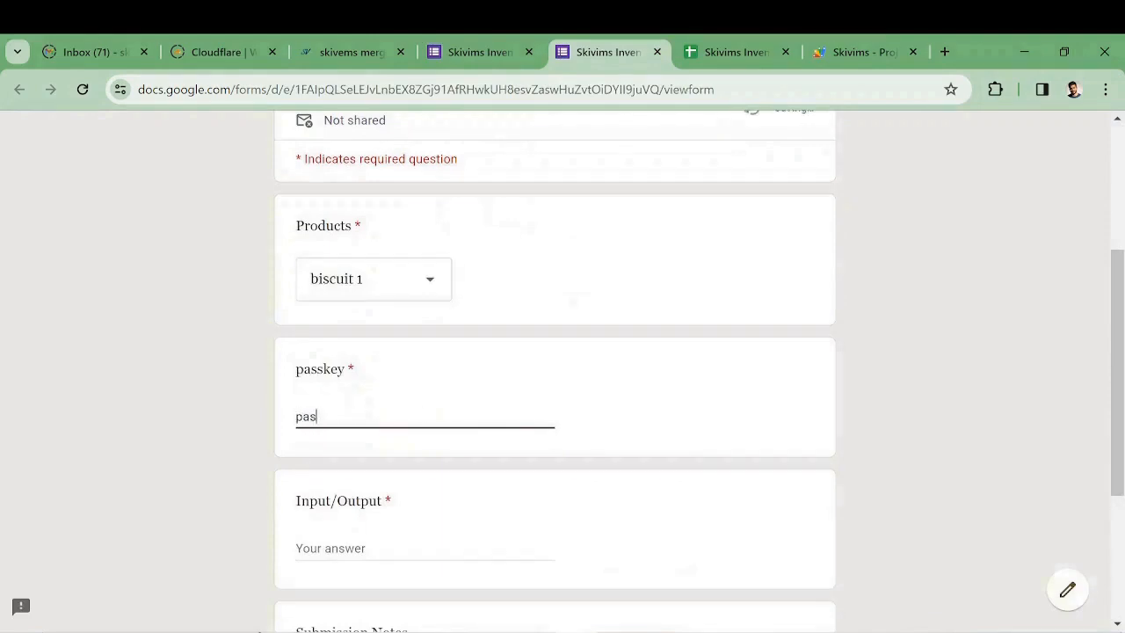
key("BackSpace")
type("word3")
scroll(382, 443, "down", 2)
left_click(376, 394)
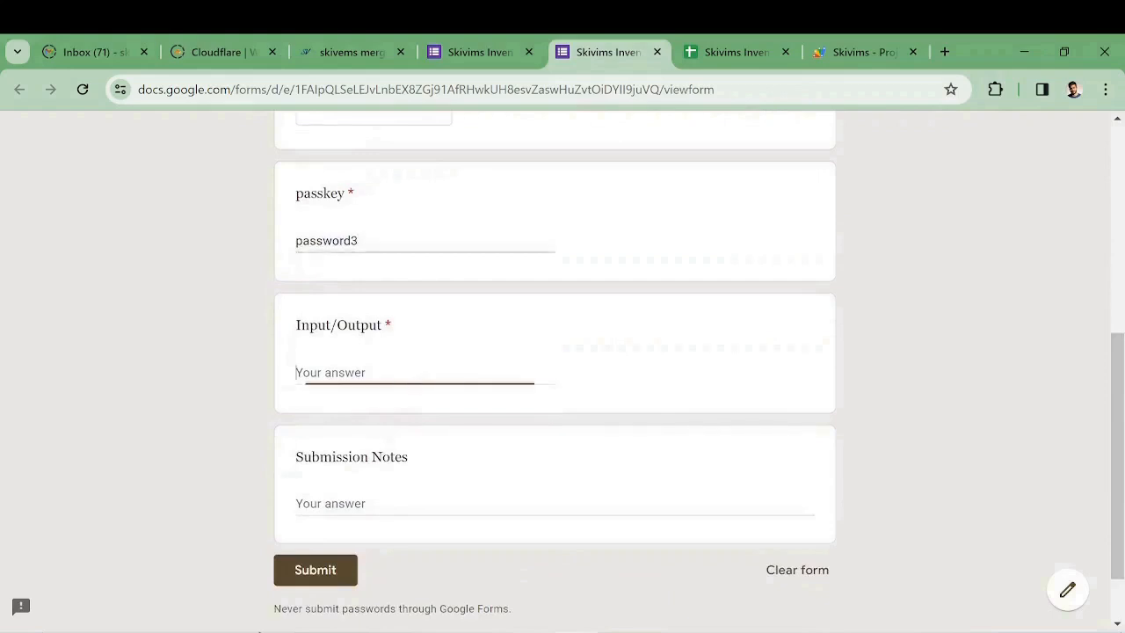
type("50")
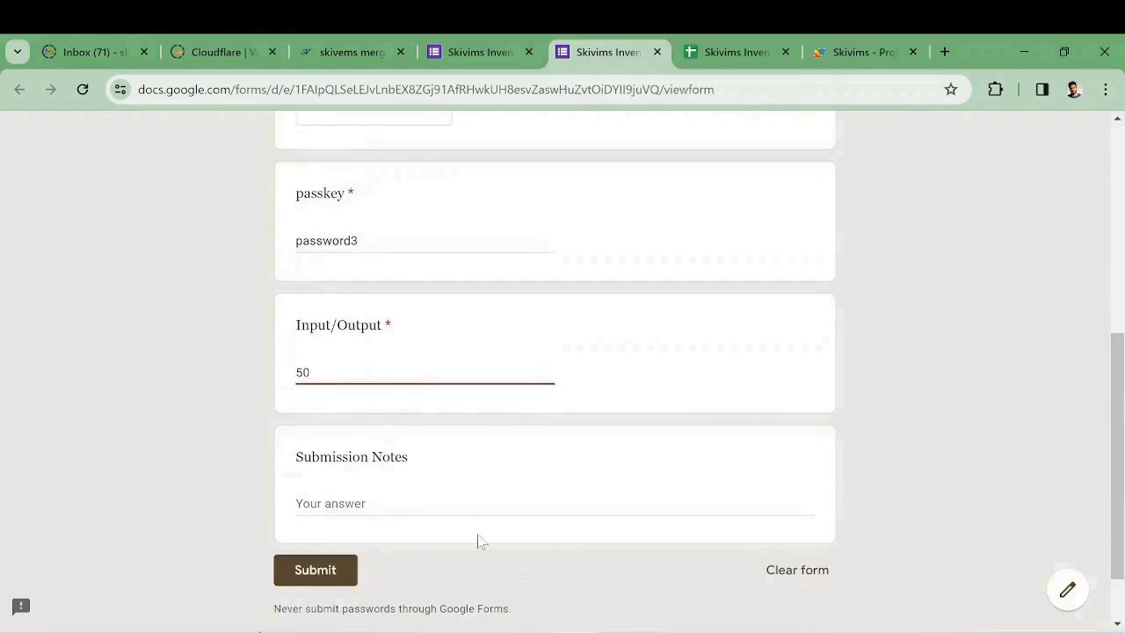
left_click(475, 508)
type("adding my stock")
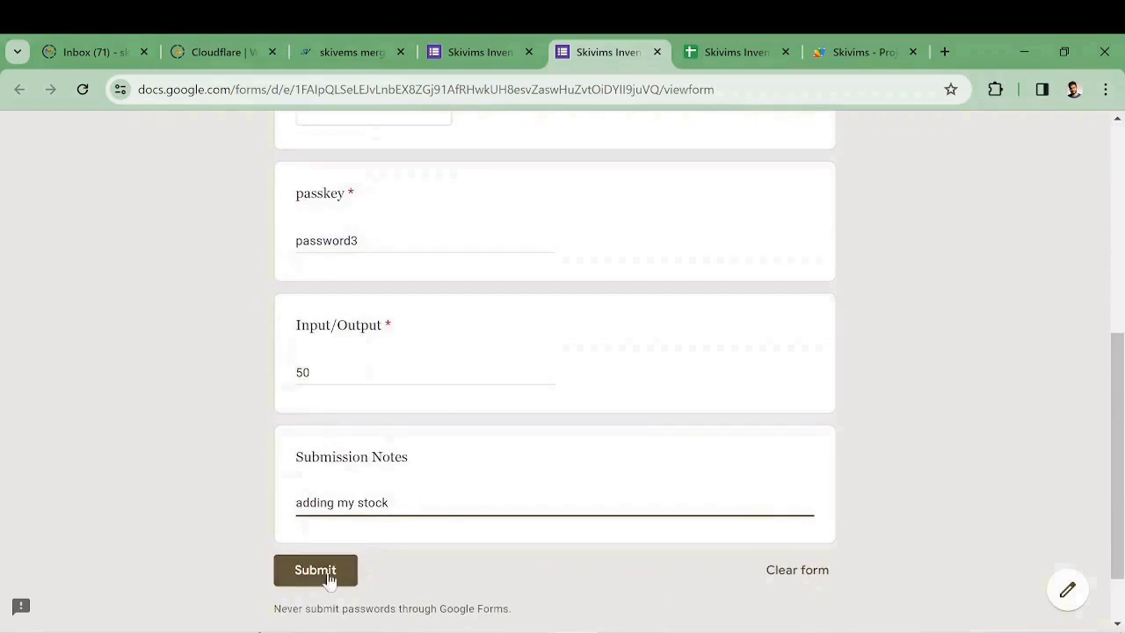
left_click(295, 575)
left_click(737, 51)
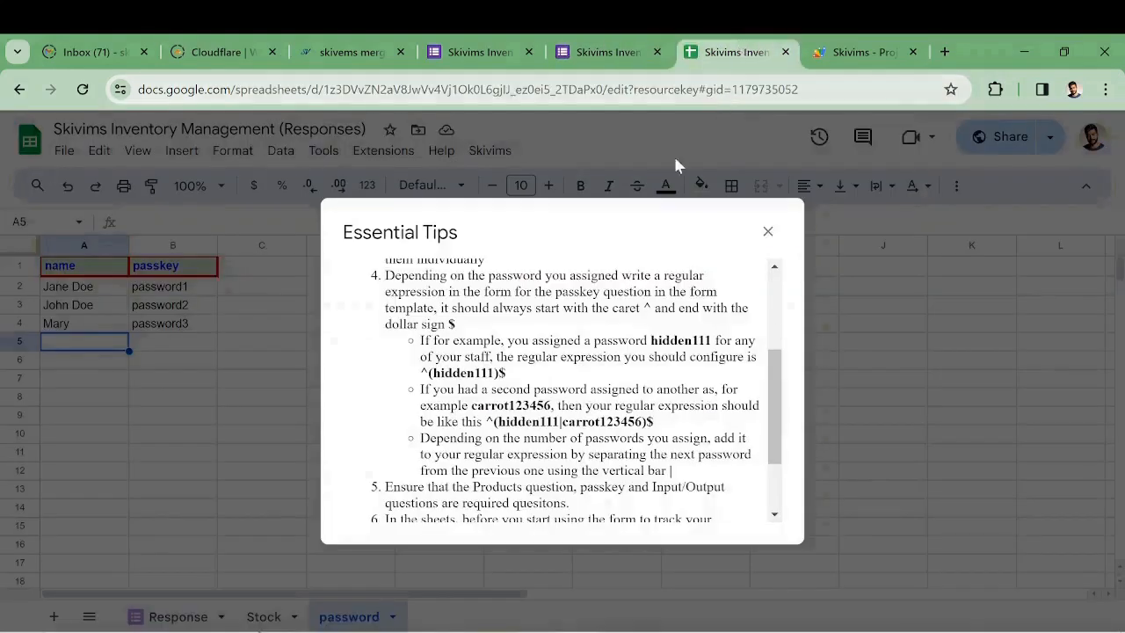
Dismiss the Essential Tips dialog and confirm biscuit 1 shows 50 on the Stock sheet
left_click(767, 232)
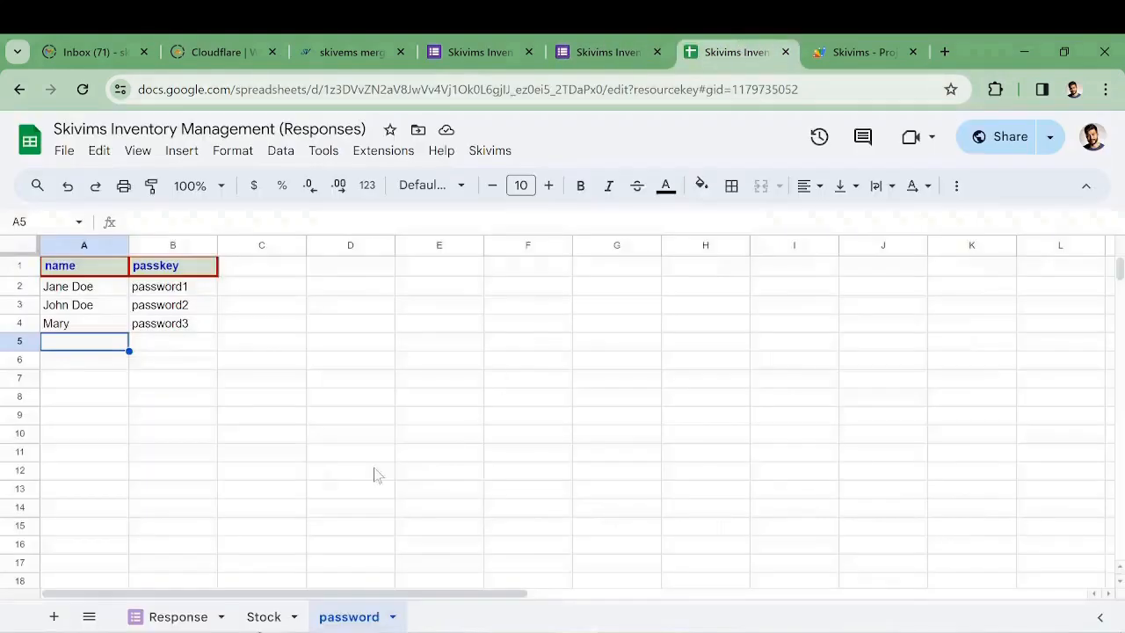
left_click(167, 615)
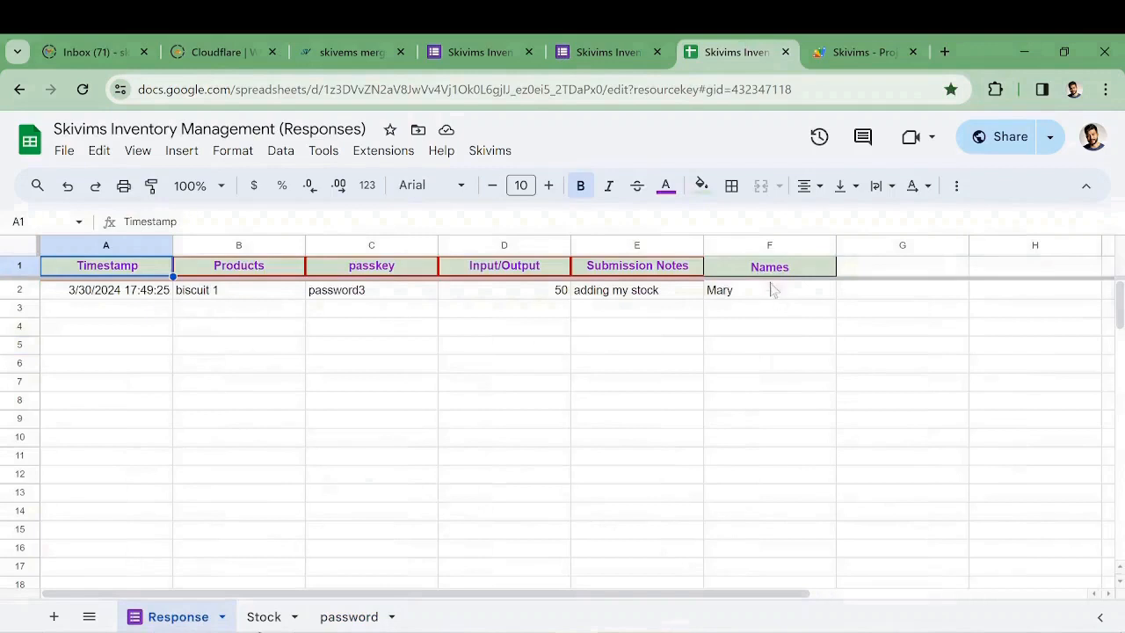
left_click(264, 615)
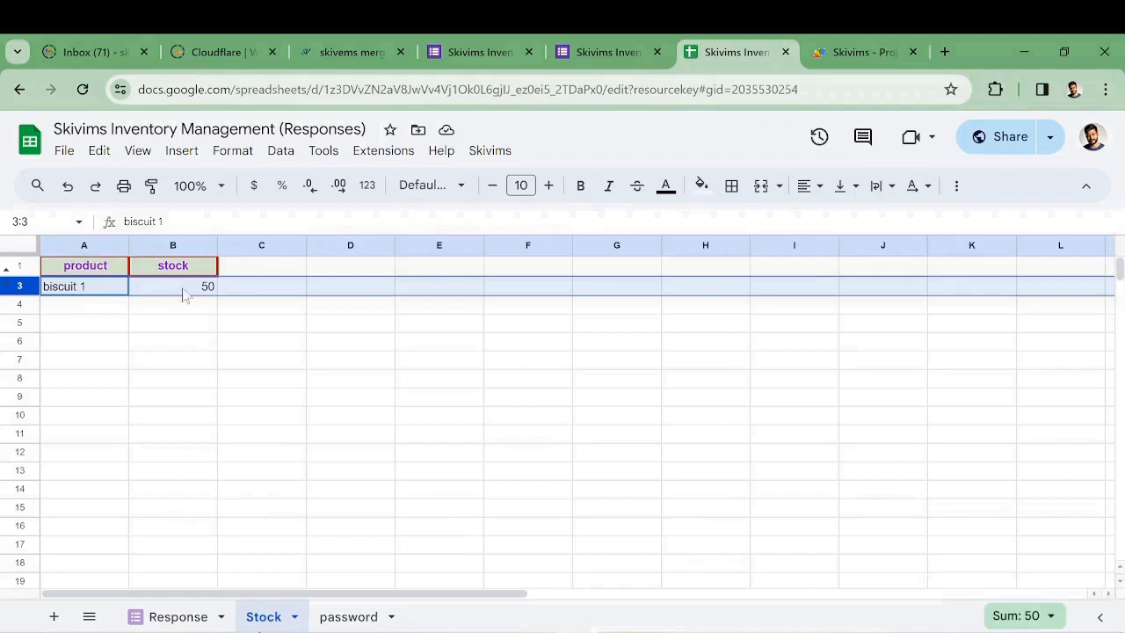
left_click(98, 305)
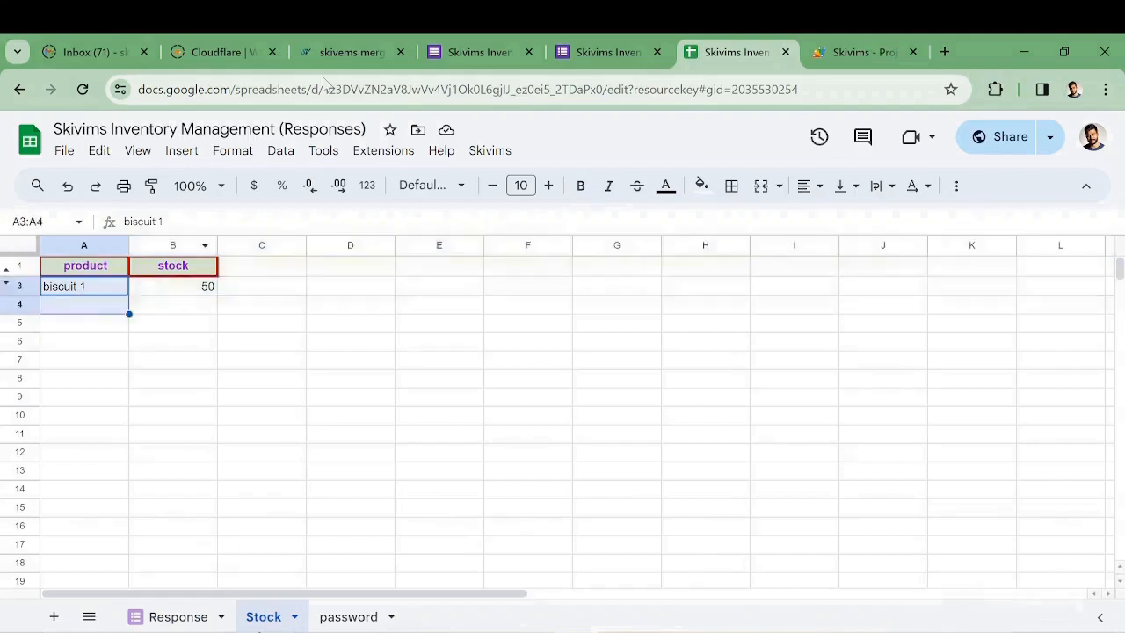
left_click(584, 52)
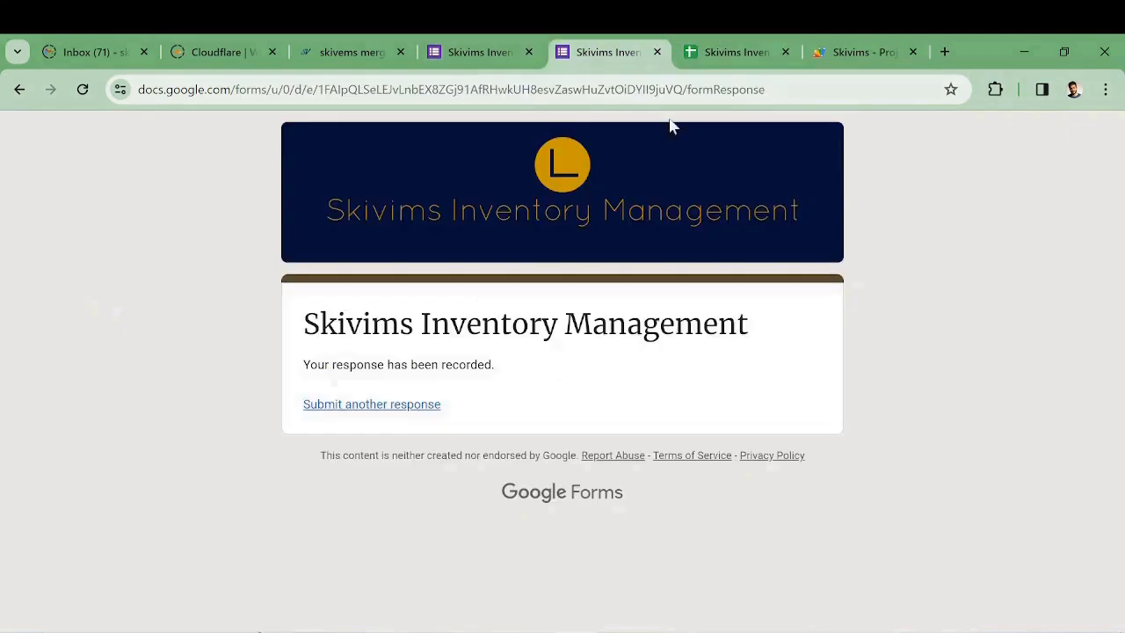
Start another form response and choose biscuit 2 as the product
left_click(394, 412)
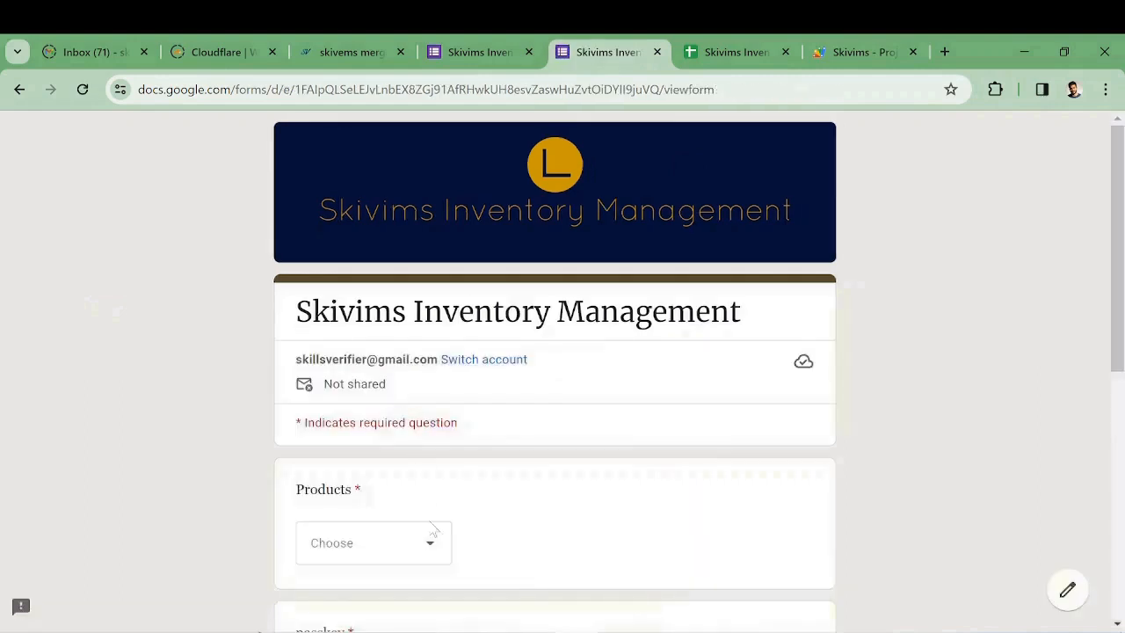
left_click(428, 539)
left_click(377, 329)
scroll(377, 334, "down", 4)
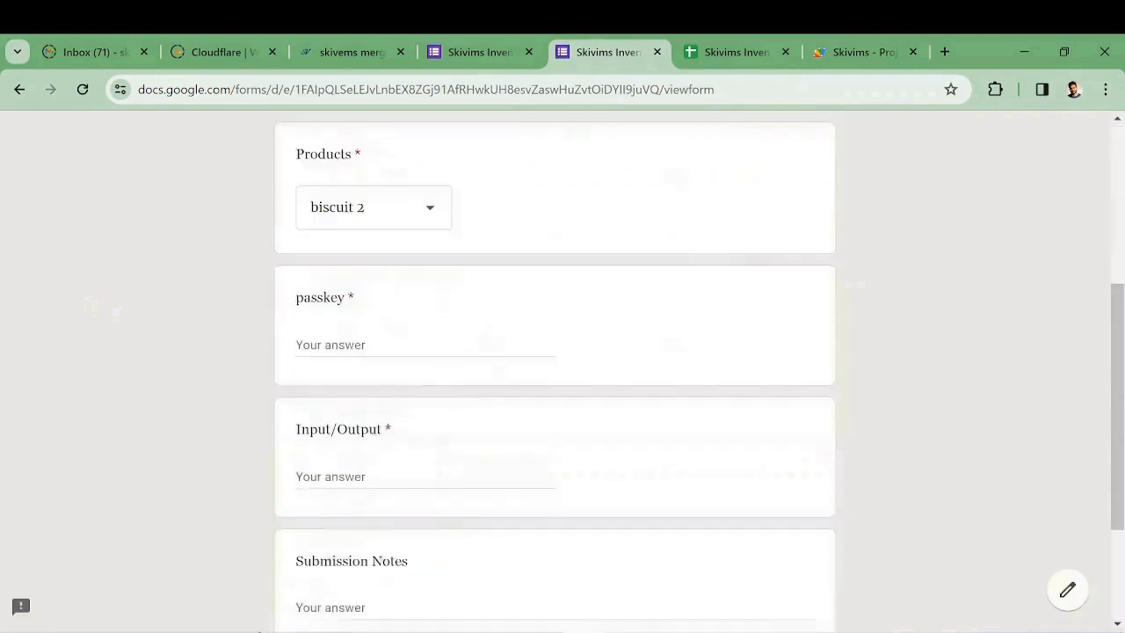
Enter the passkey, quantity 30 and note 'adding from marking Q', and submit
left_click(360, 332)
type("pas")
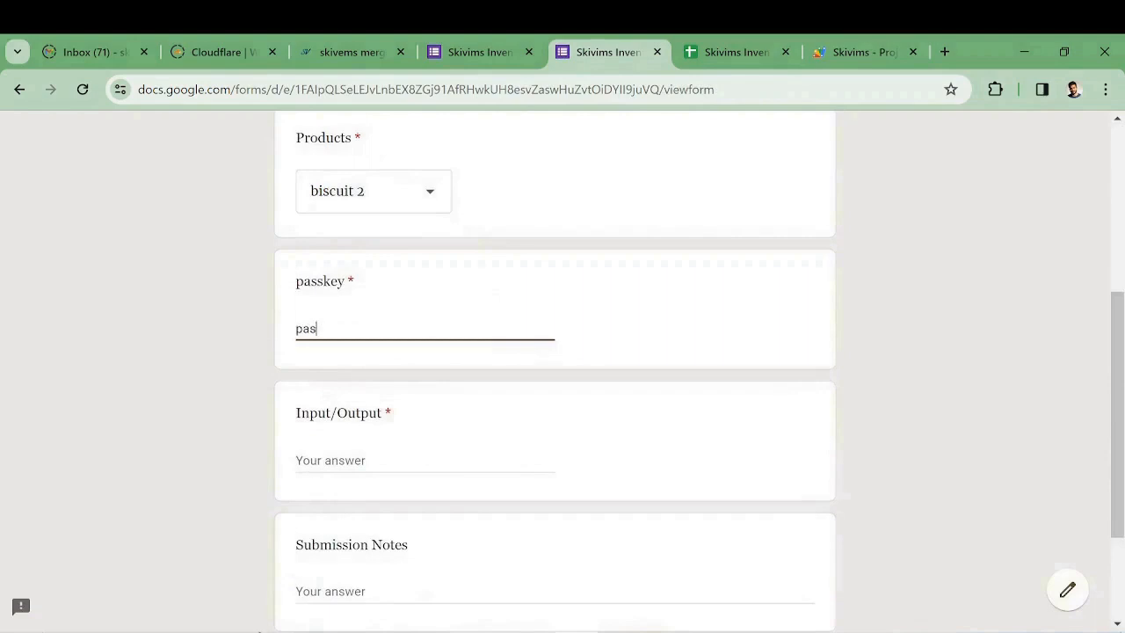
type("sword2")
key("Tab")
type("30")
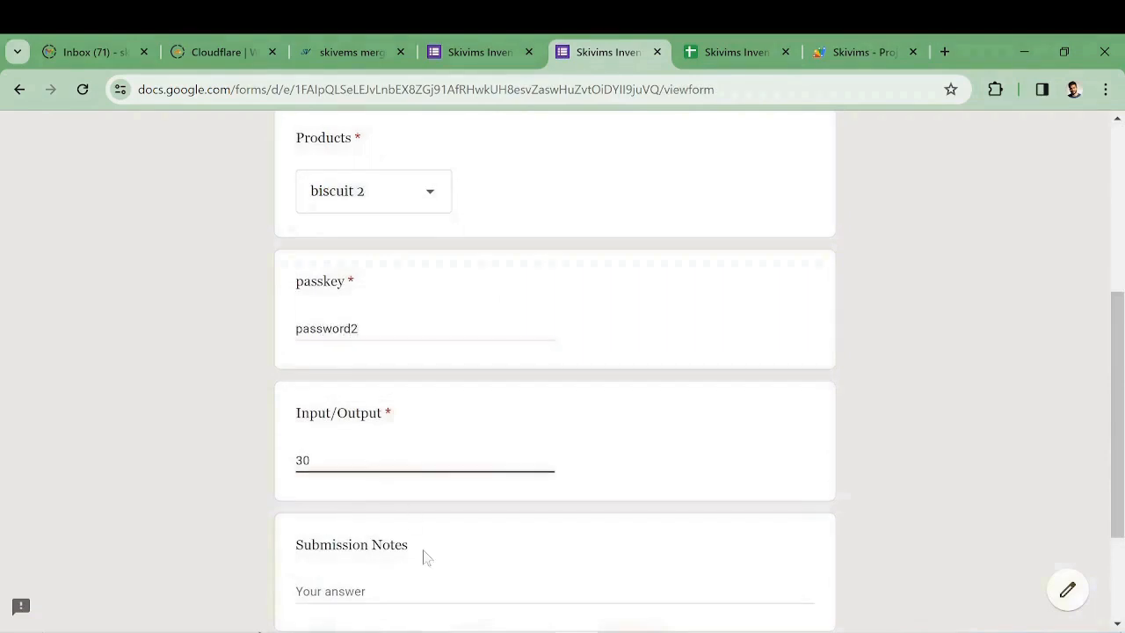
left_click(409, 589)
type("adding")
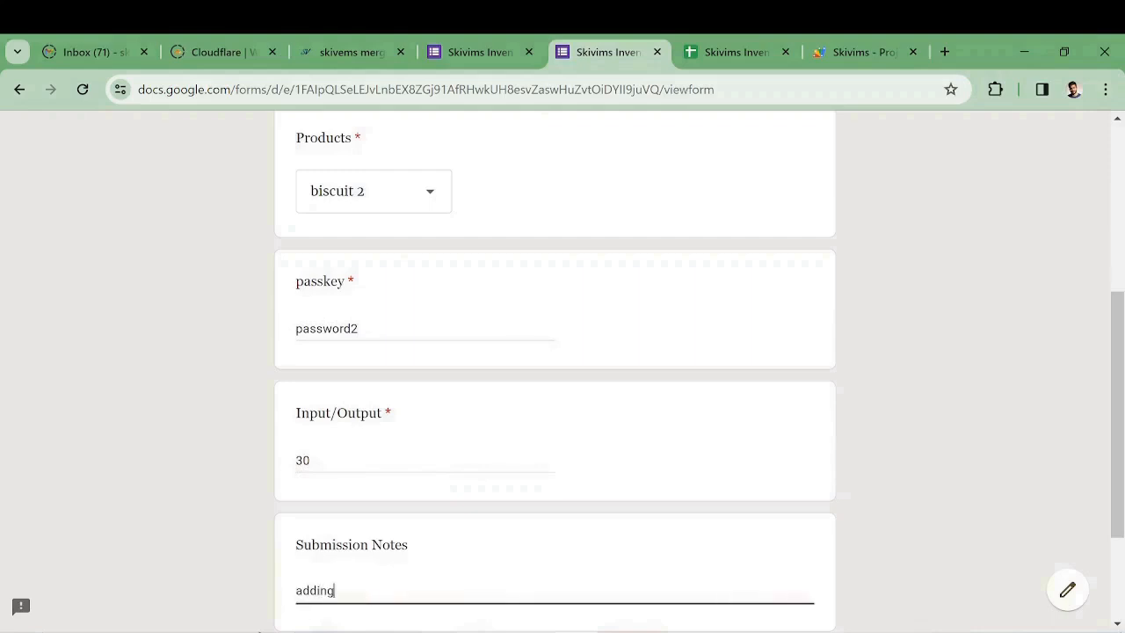
type(" from marking Q")
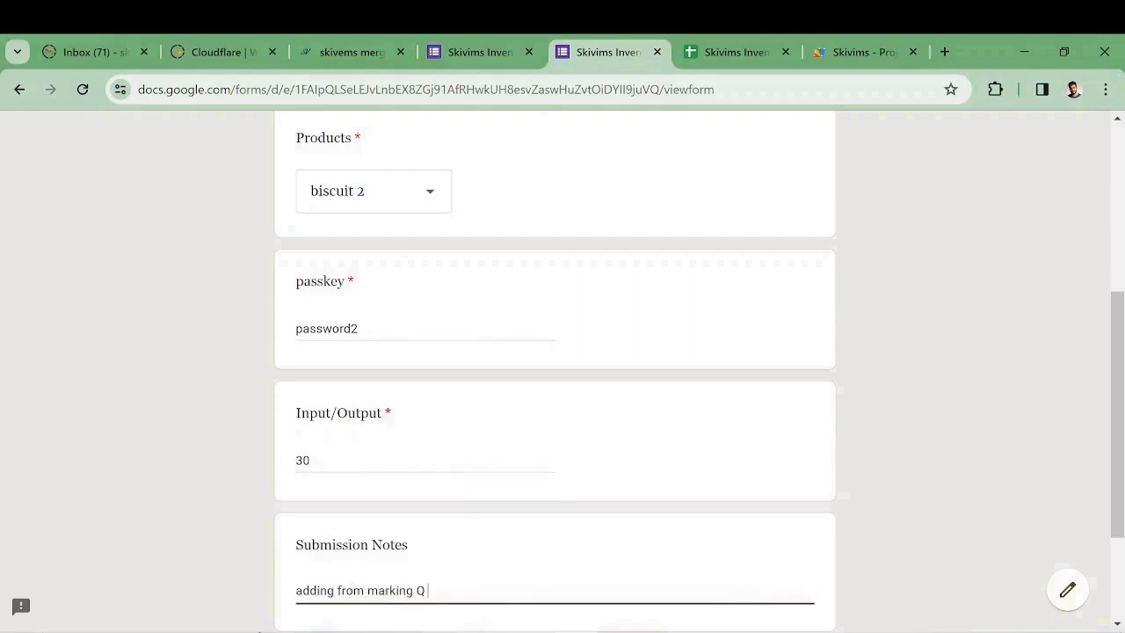
scroll(637, 478, "down", 2)
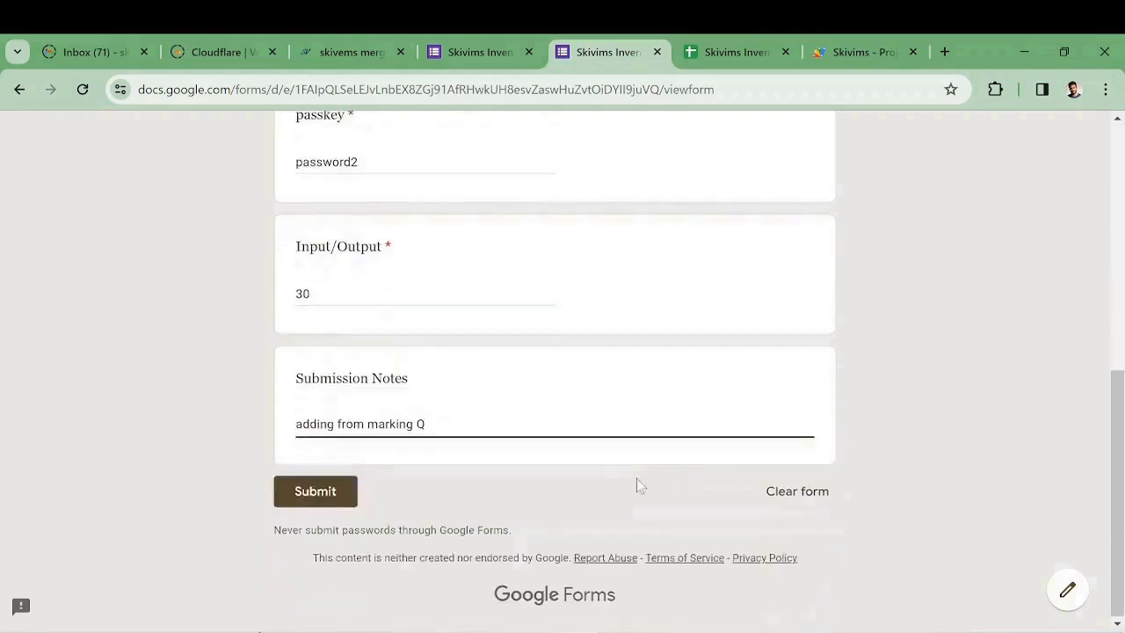
key("Tab")
key("Return")
Check the Response and Stock sheets show biscuit 2 at 30
left_click(742, 54)
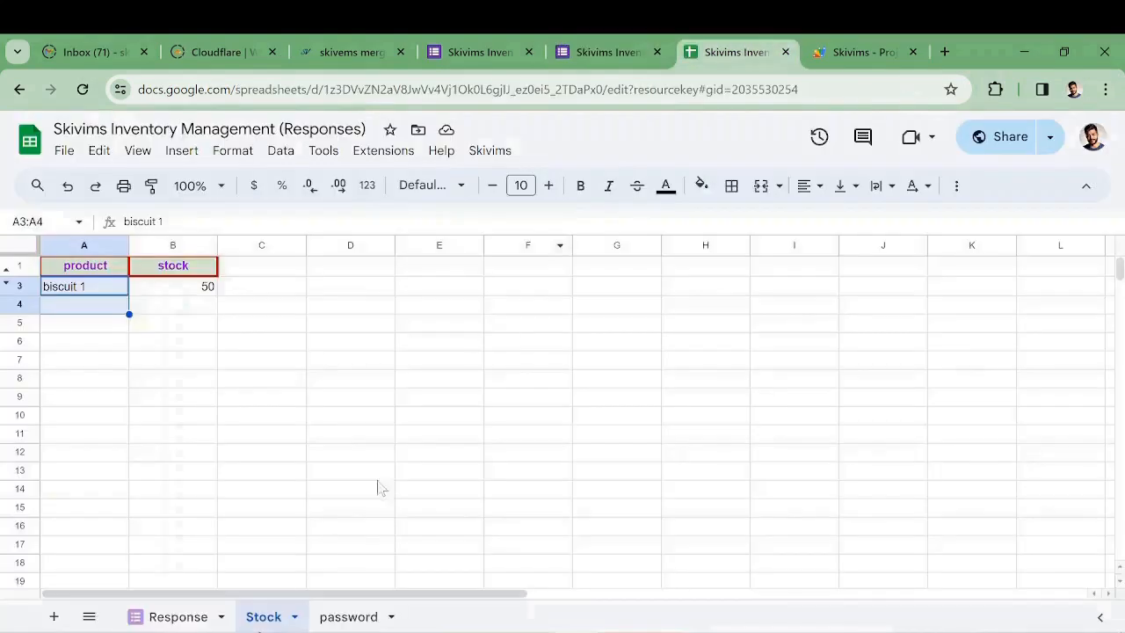
left_click(187, 616)
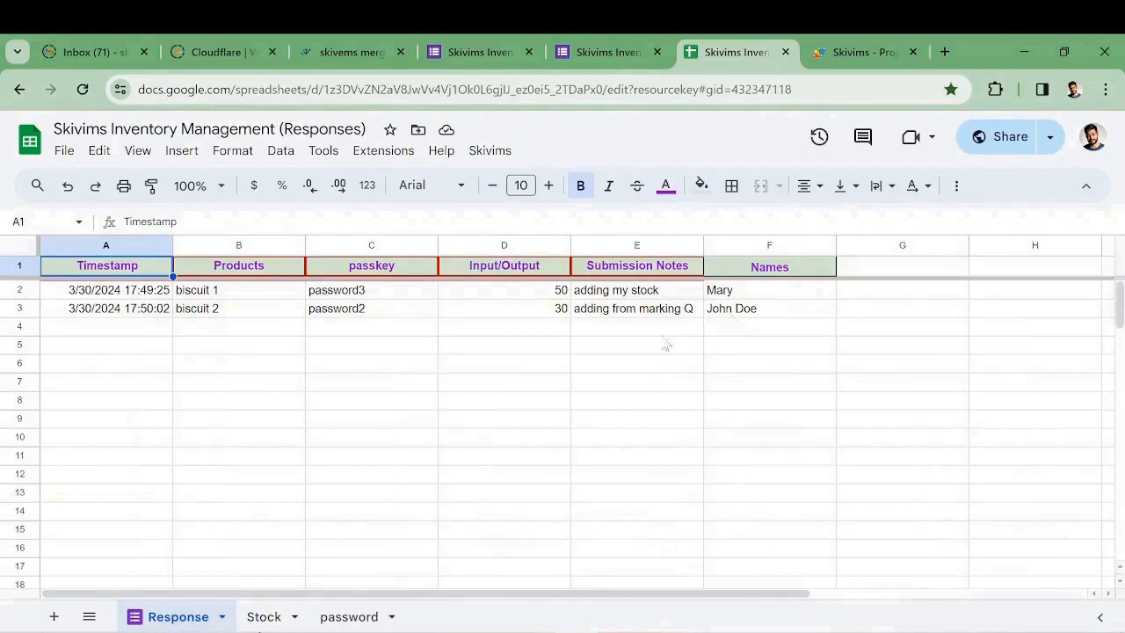
left_click(264, 616)
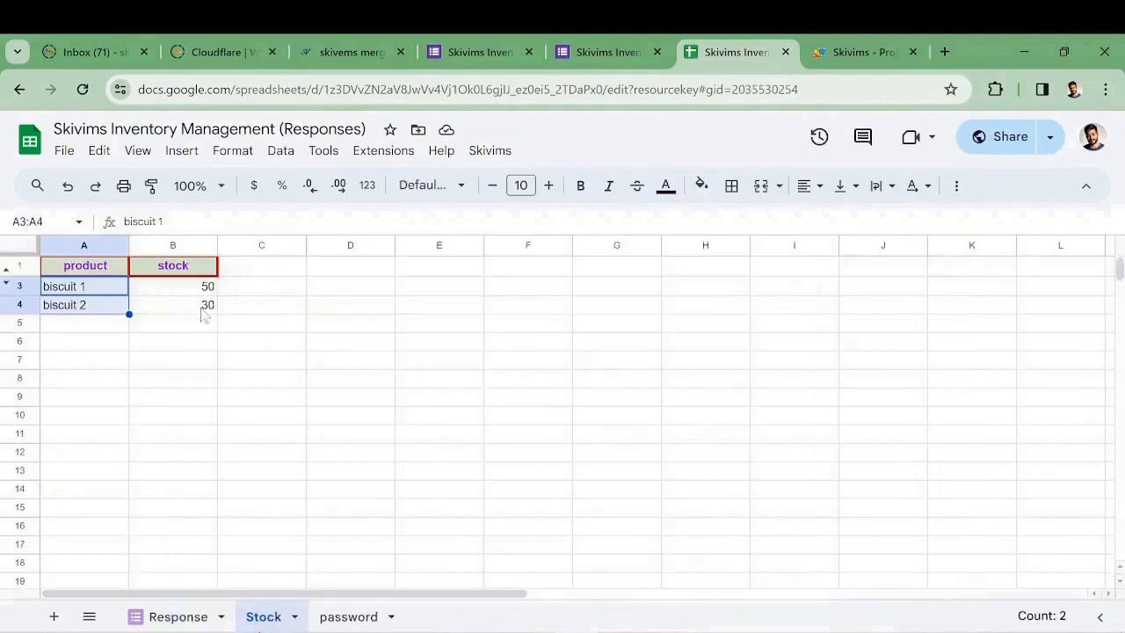
left_click(587, 52)
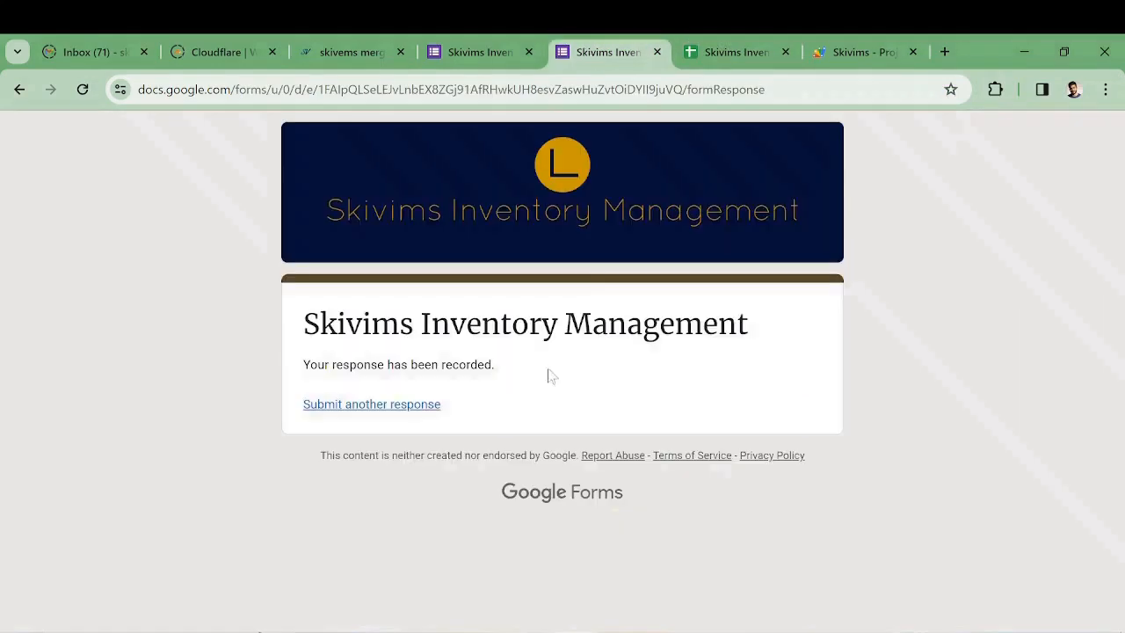
Start another response and select biscuit 1, correcting an accidental biscuit 3 choice
left_click(393, 402)
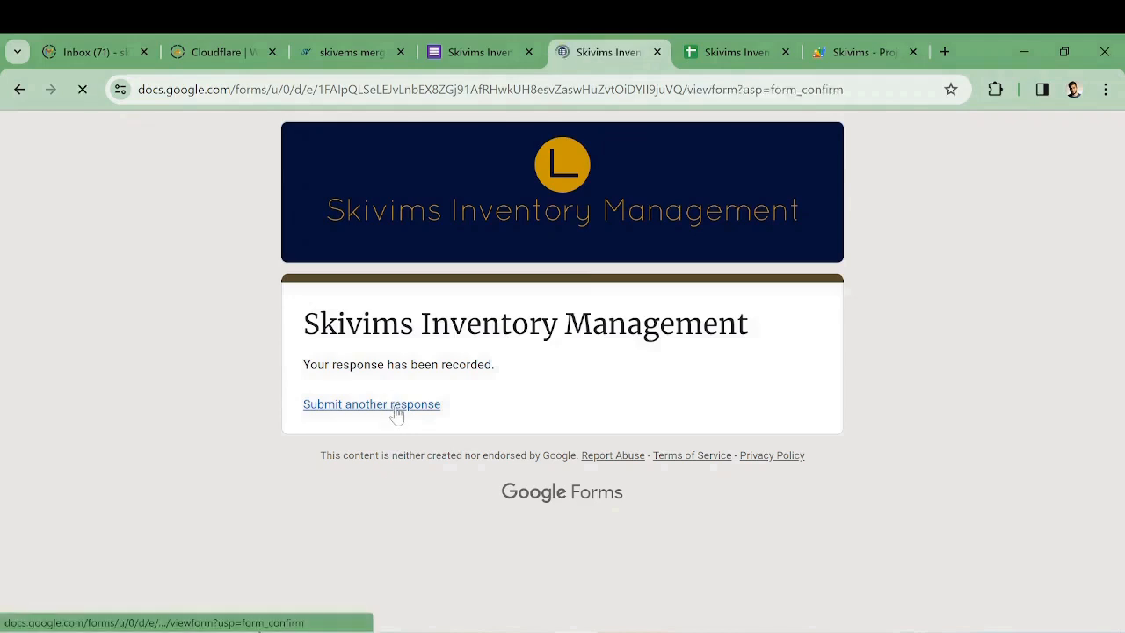
left_click(439, 546)
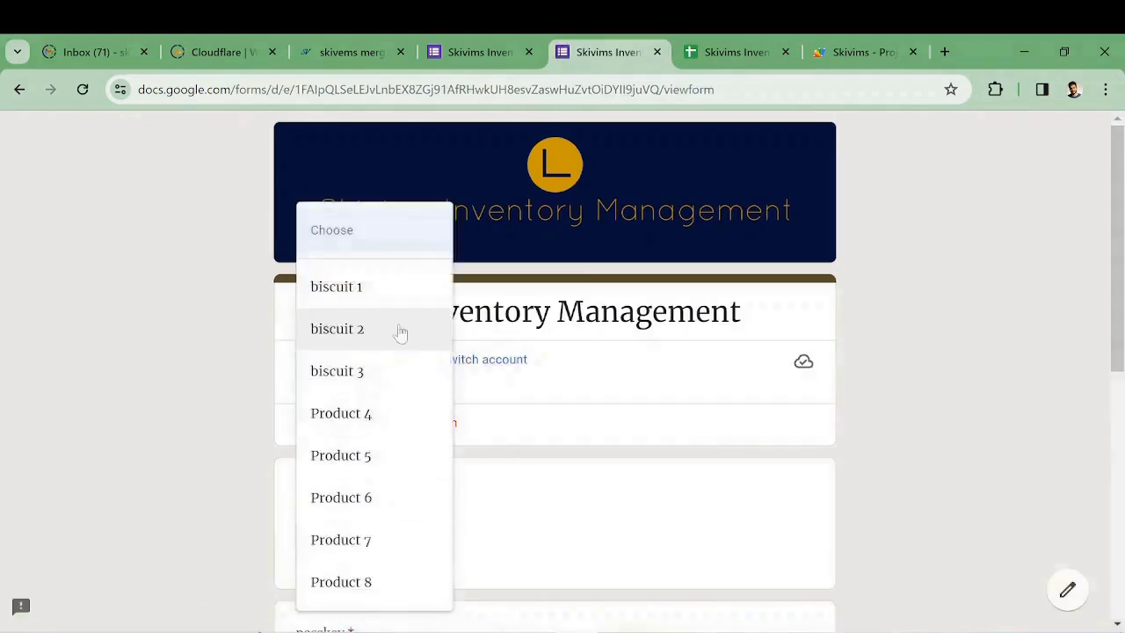
left_click(390, 393)
left_click(415, 545)
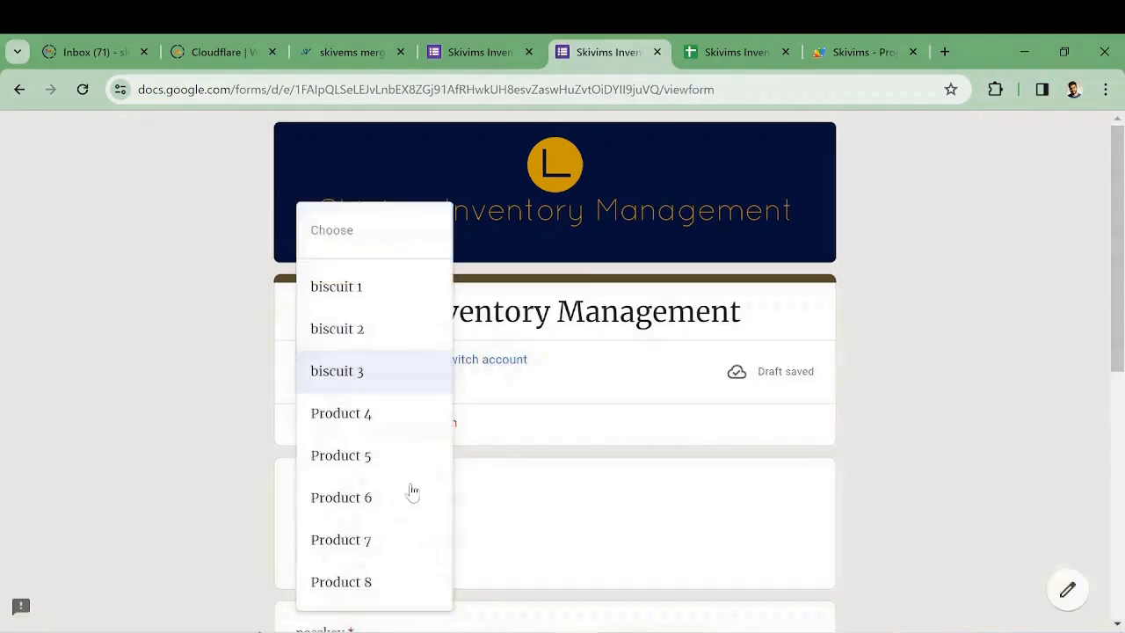
left_click(380, 283)
scroll(387, 395, "down", 2)
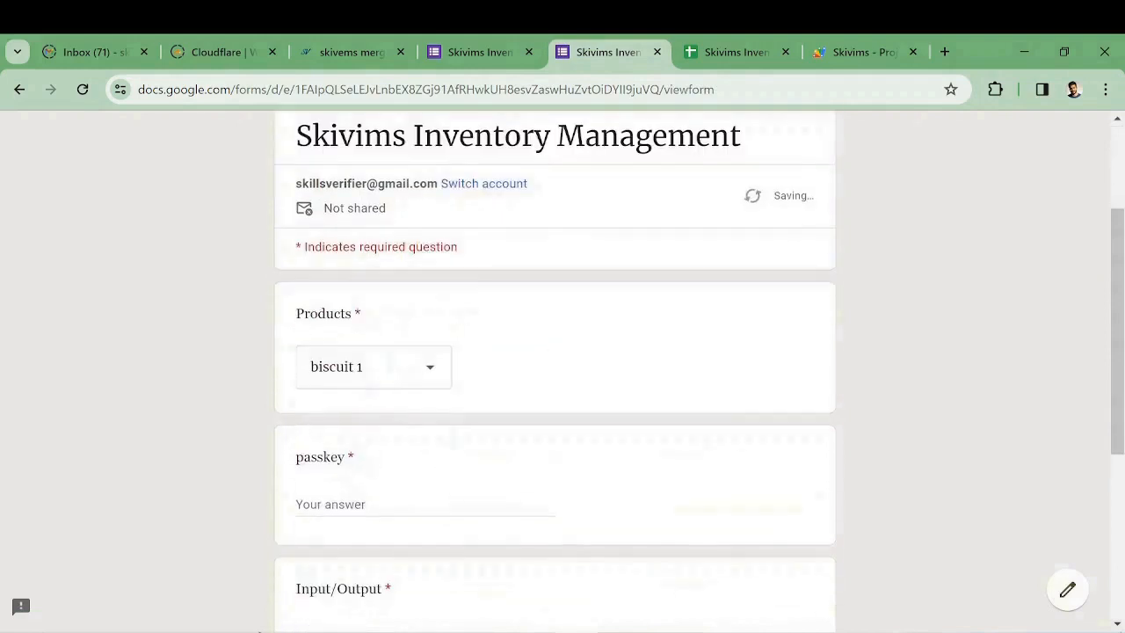
Enter the passkey, quantity -30 and note 'sold to store F', and submit
key("Tab")
type("pass")
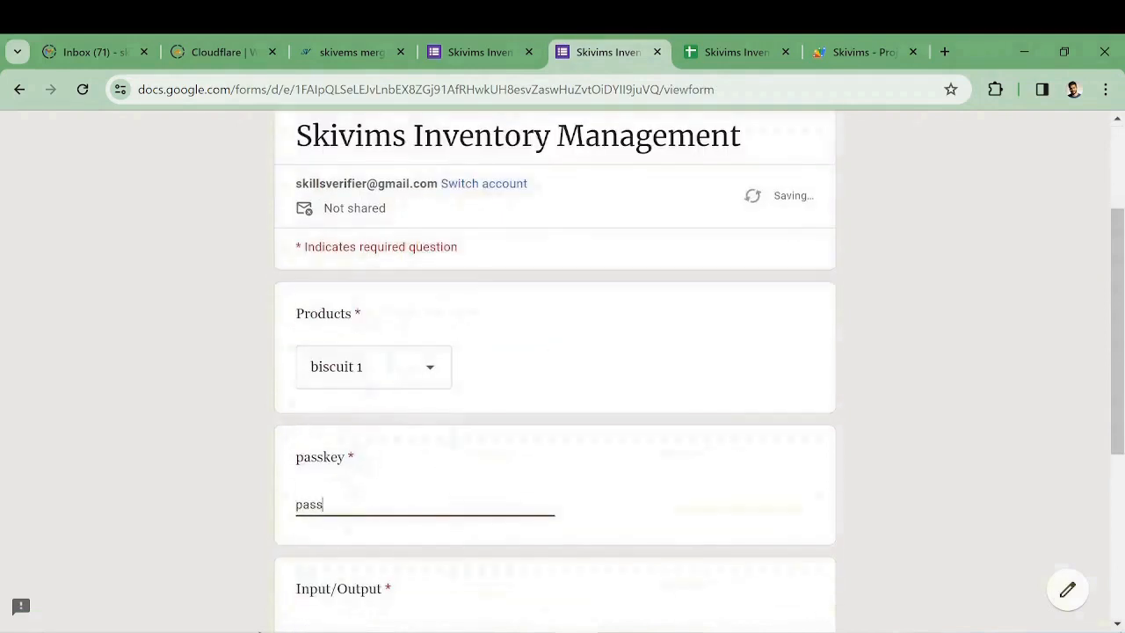
type("word2")
scroll(531, 460, "down", 3)
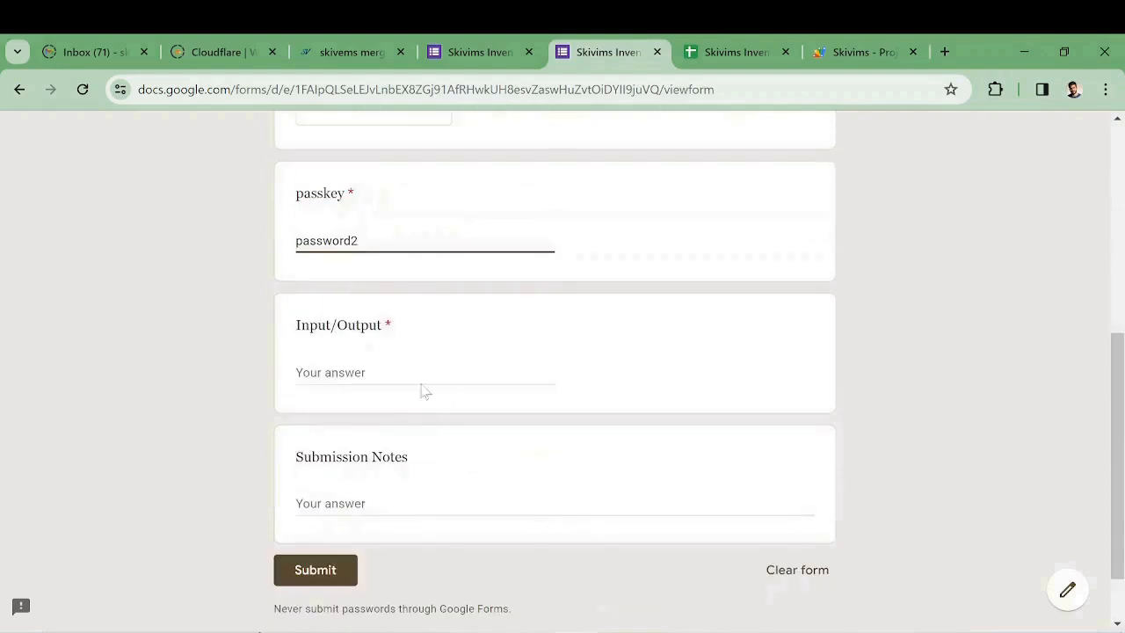
left_click(424, 387)
type("-30")
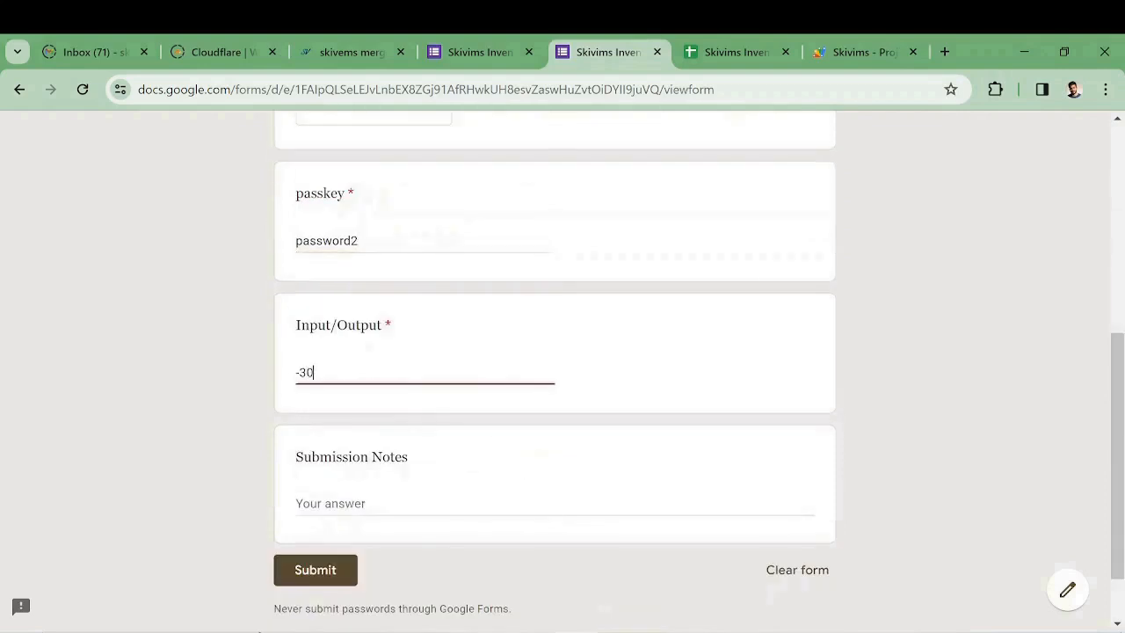
key("Tab")
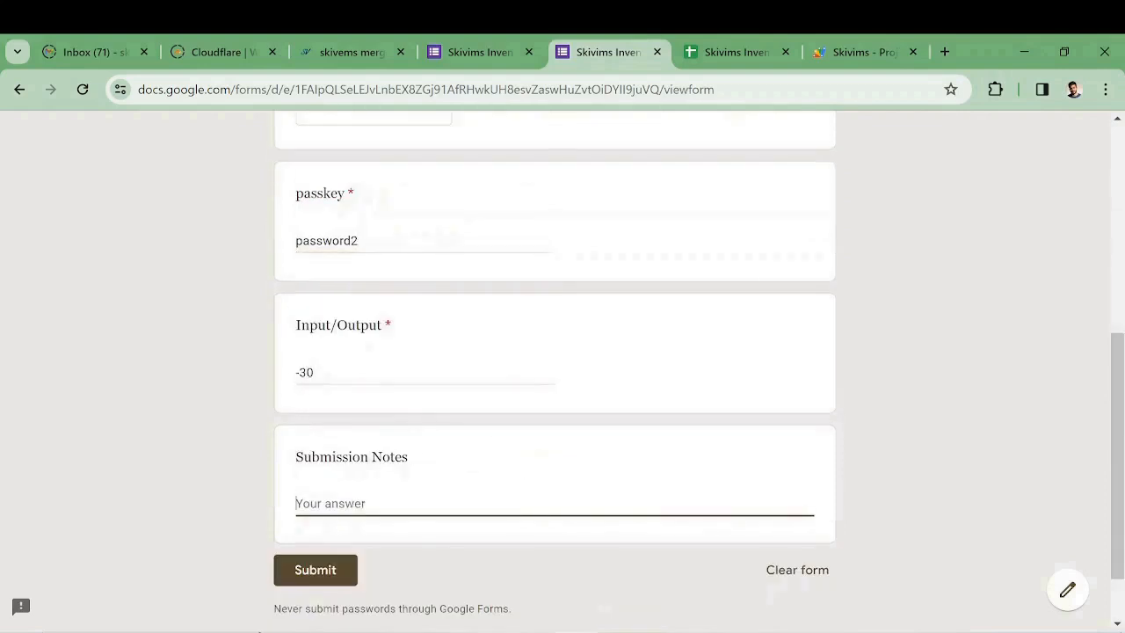
type("sold to store F")
left_click(315, 570)
Confirm the new −30 row in Response and biscuit 1 at 20 on the Stock sheet
key("ctrl+Tab")
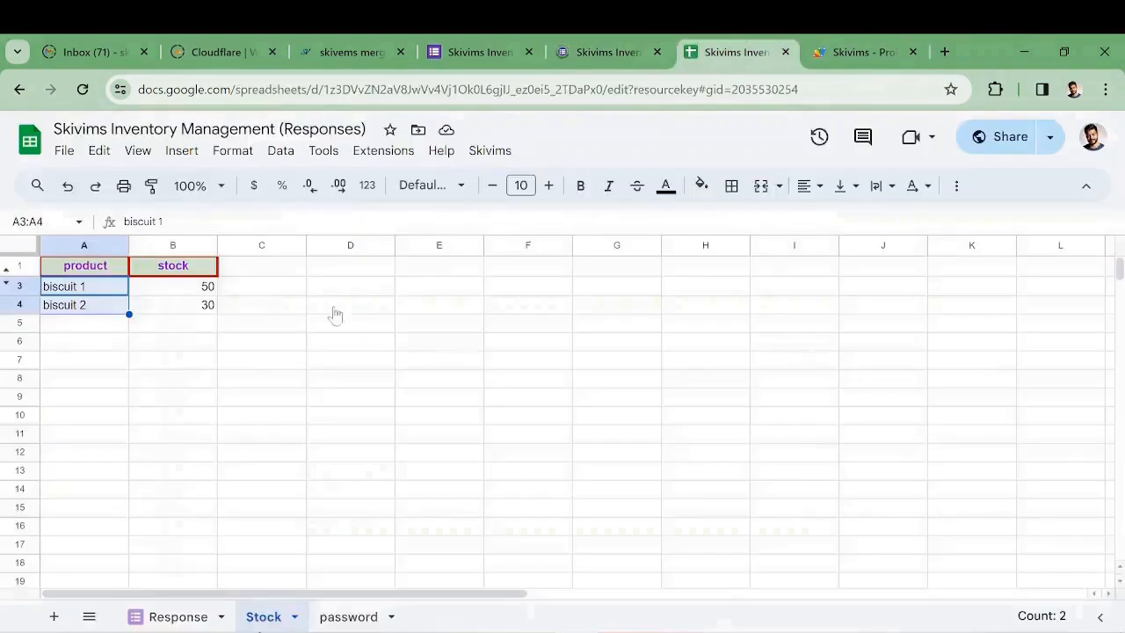
left_click(180, 617)
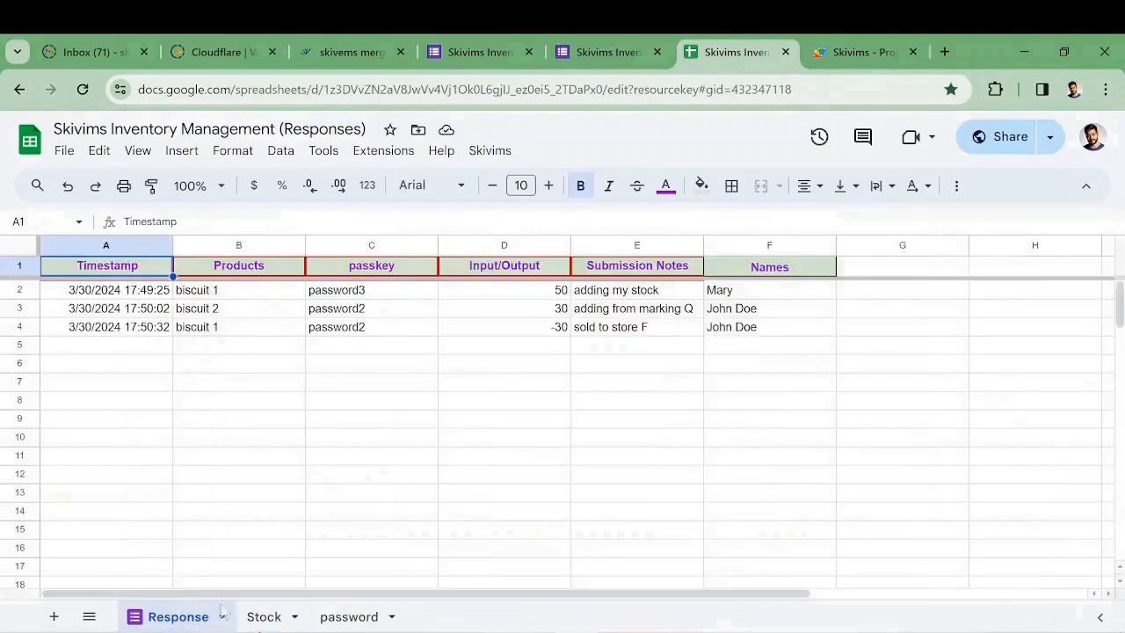
left_click(264, 618)
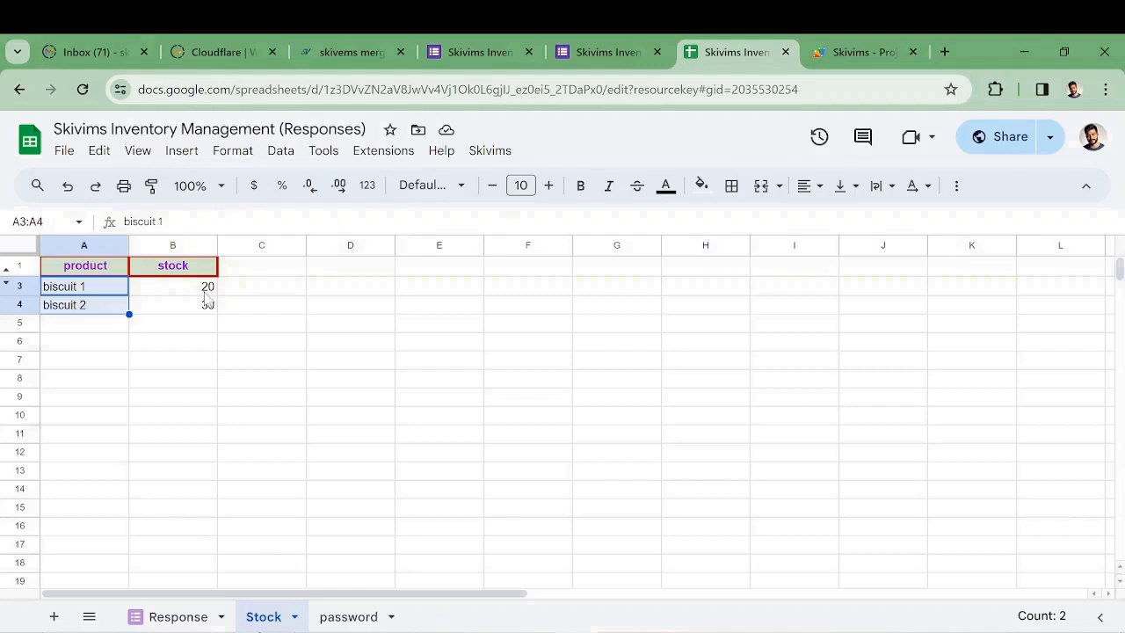
left_click(284, 329)
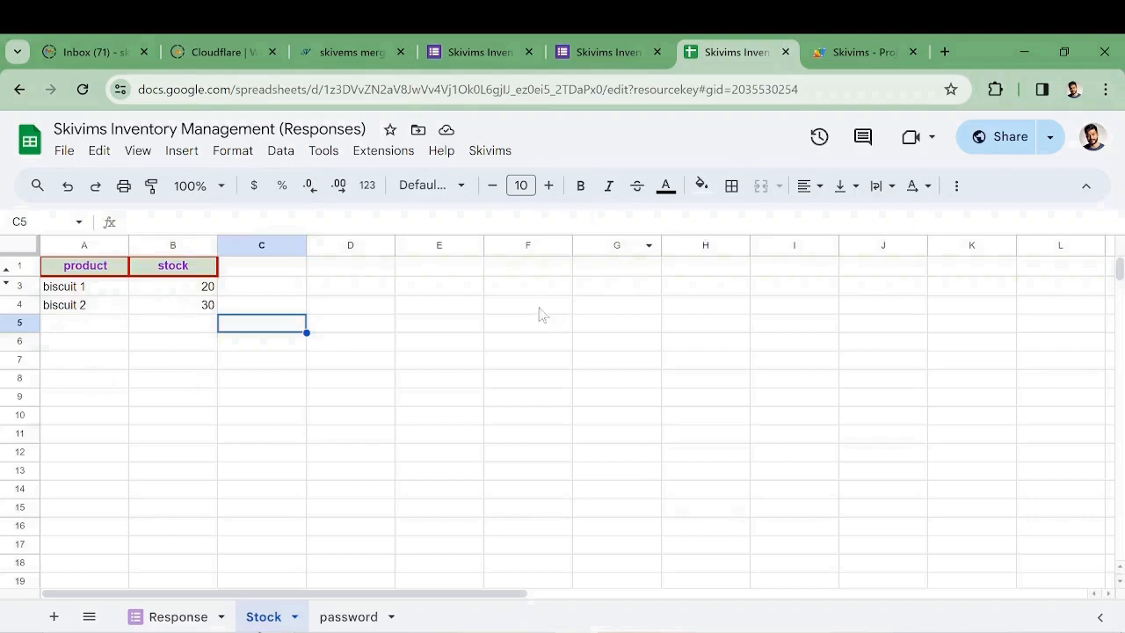
Select cell D5 and run How to Use from the Skivims menu
left_click(354, 328)
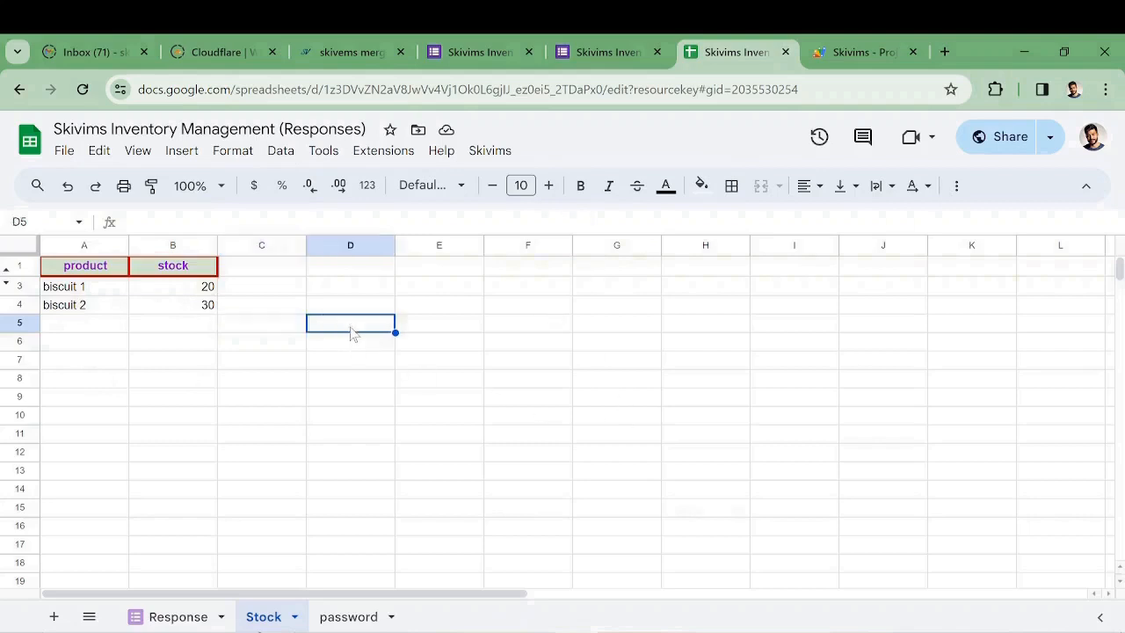
left_click(495, 154)
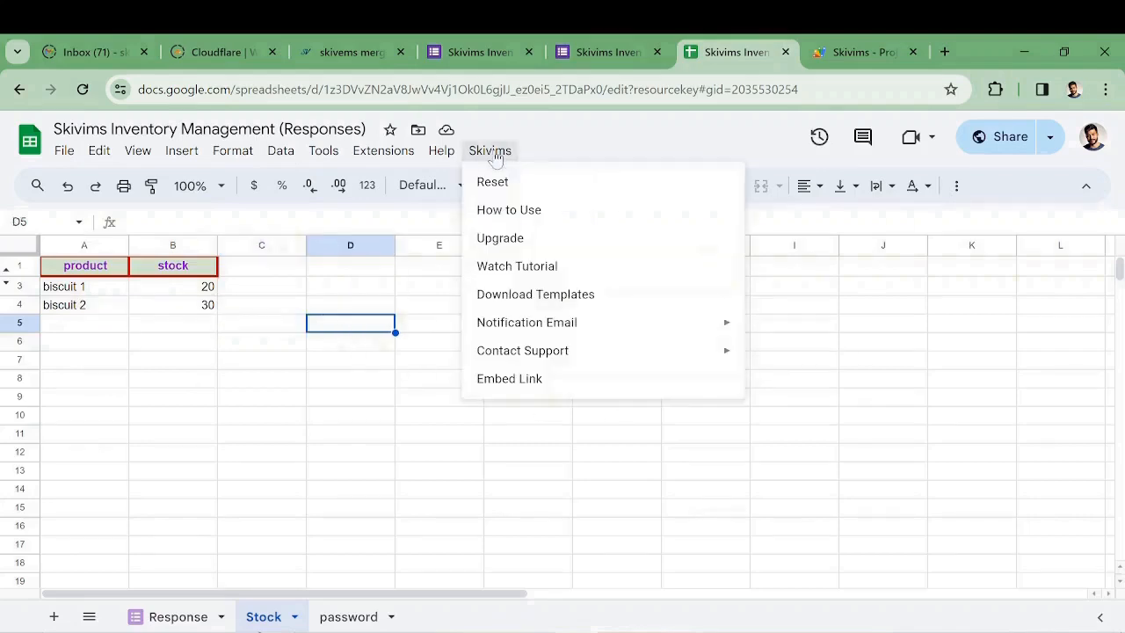
left_click(528, 209)
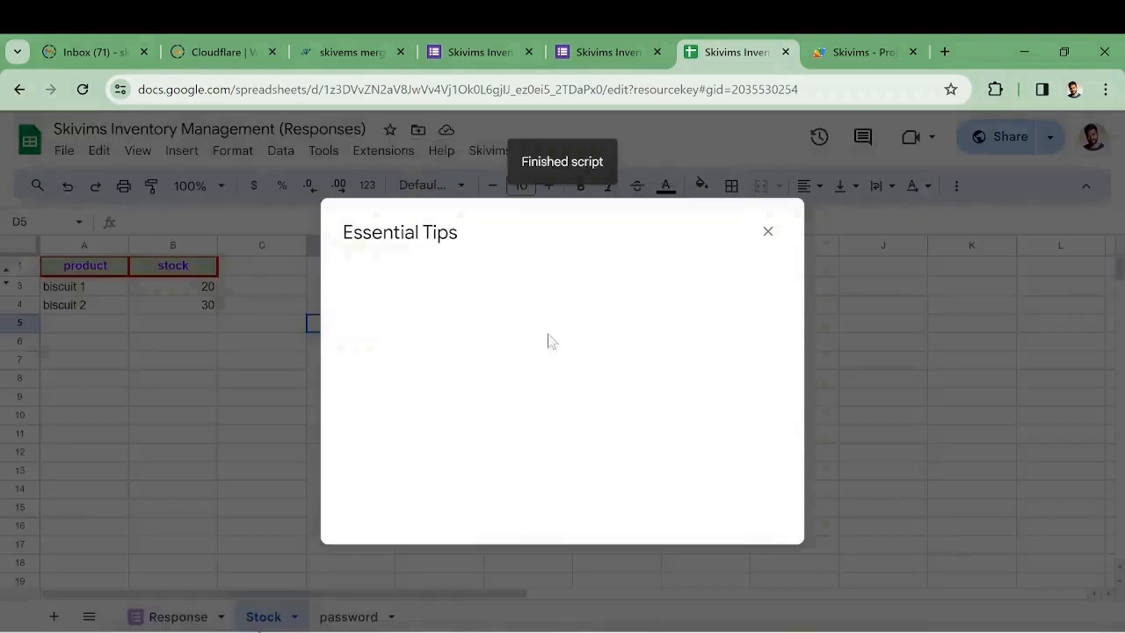
Scroll through and close the Essential Tips dialog, then reopen the Skivims menu
scroll(580, 350, "down", 4)
scroll(581, 350, "up", 4)
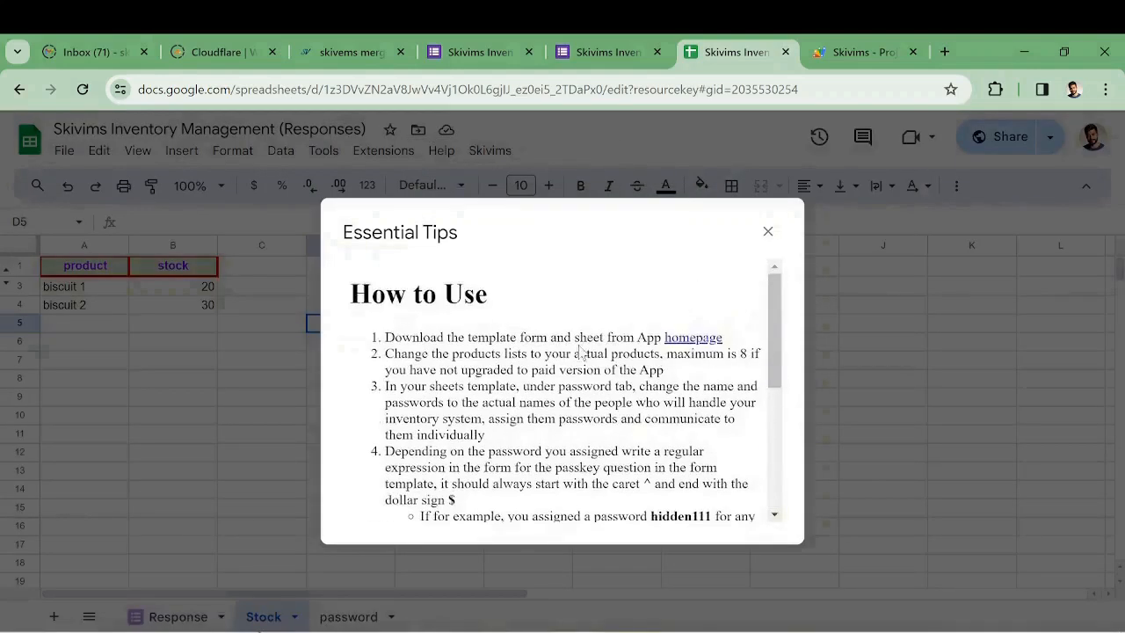
left_click(768, 231)
left_click(489, 151)
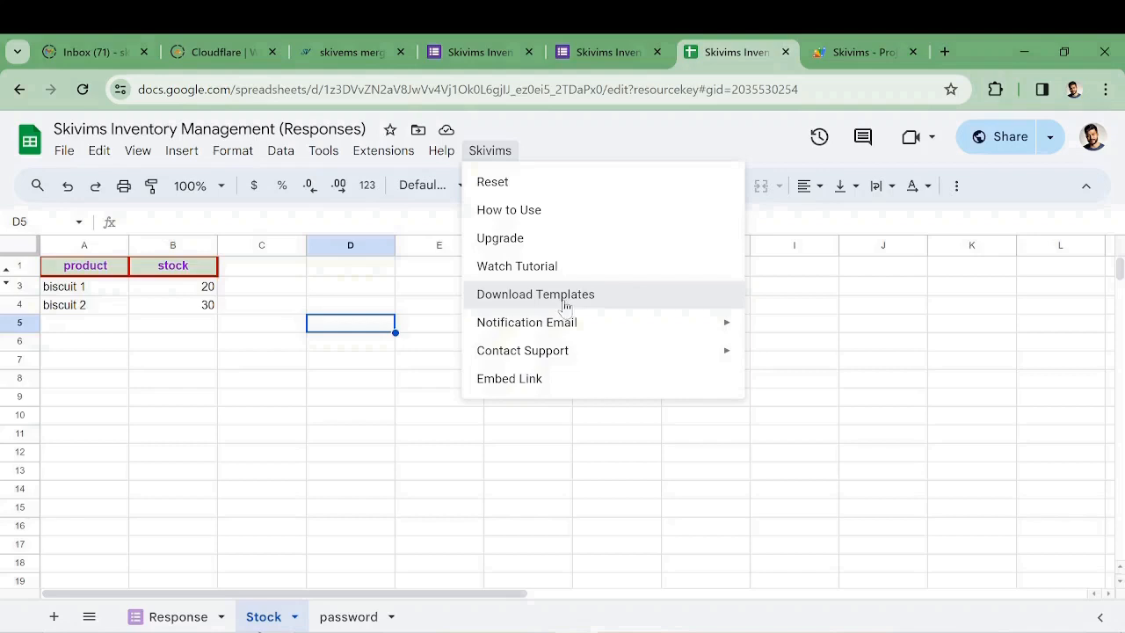
Try Skivims > Notification Email > Set Email and dismiss the upgrade-required notice
mouse_move(580, 327)
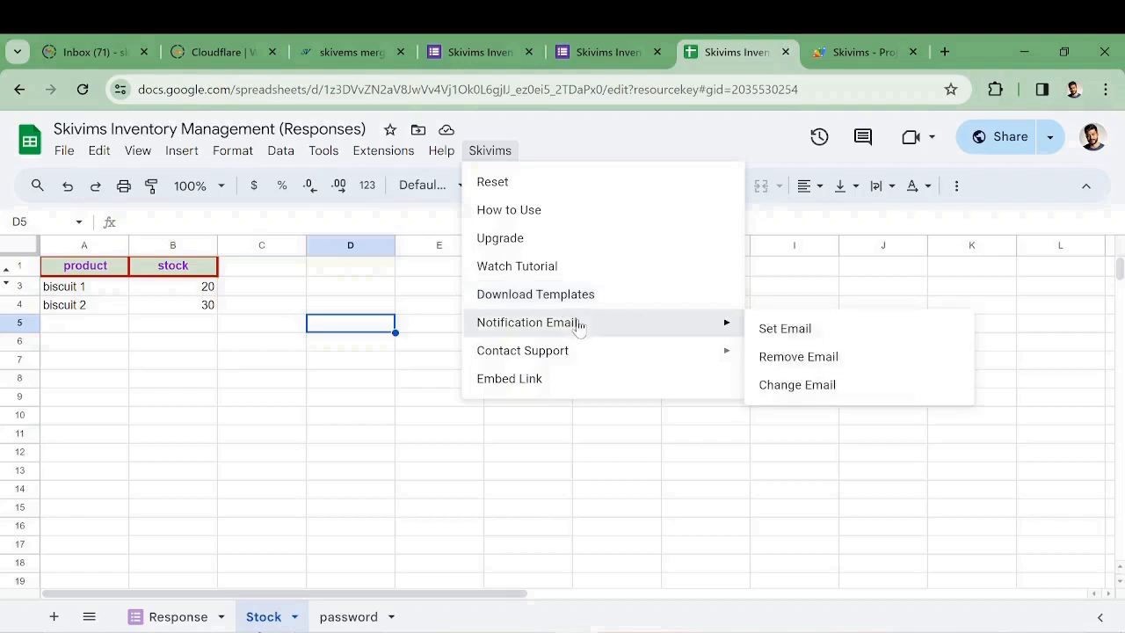
left_click(795, 328)
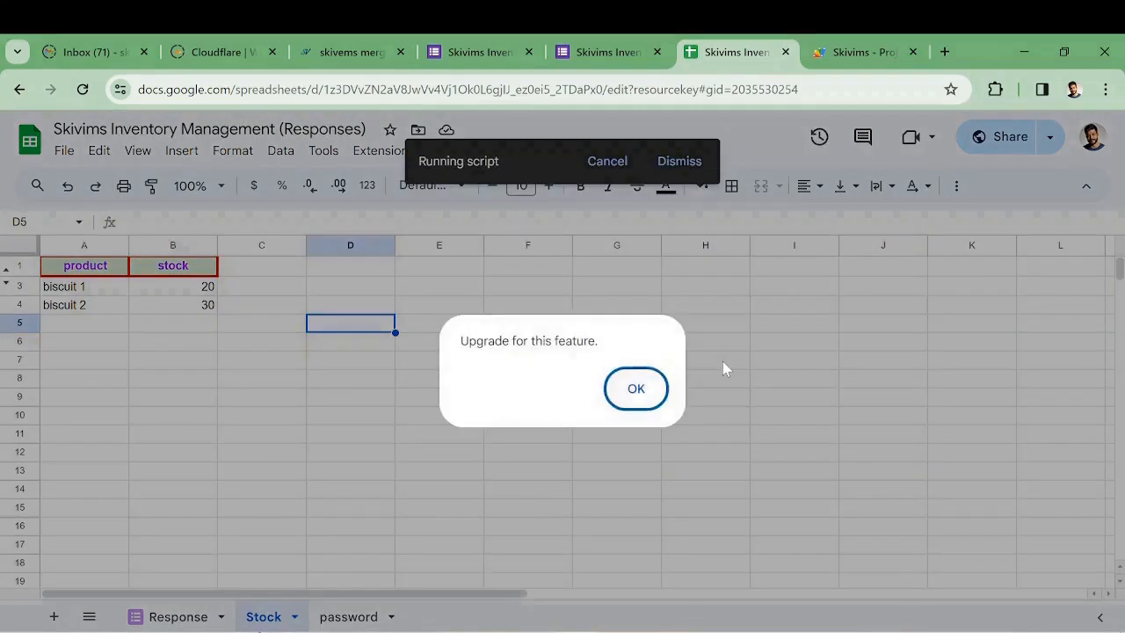
left_click(642, 391)
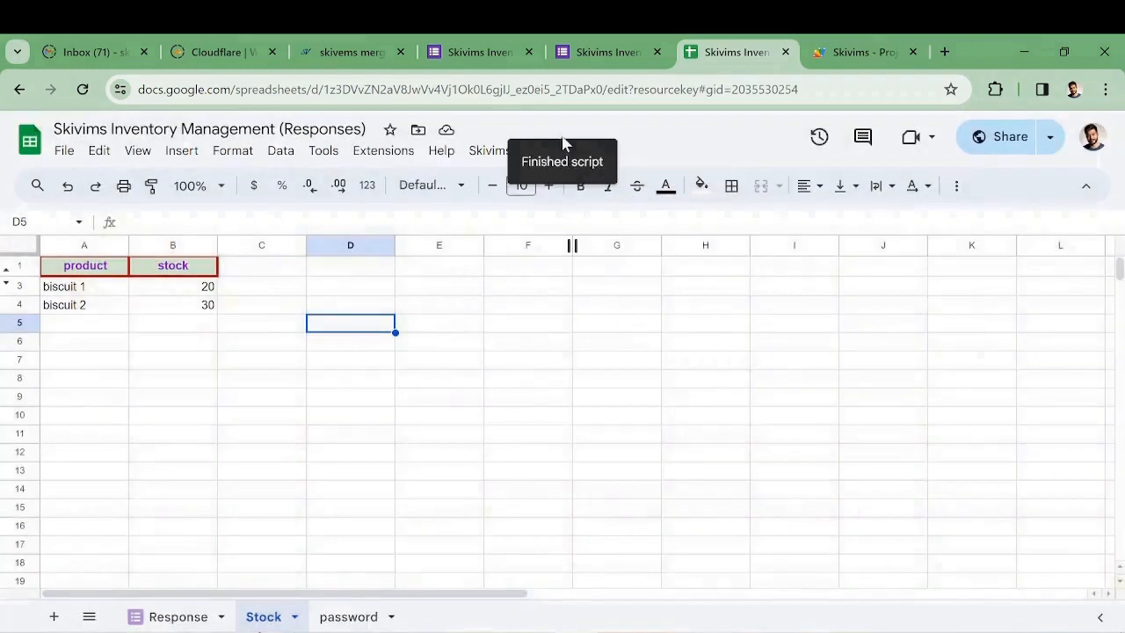
Choose Contact Support > Email Us from the Skivims menu
left_click(486, 156)
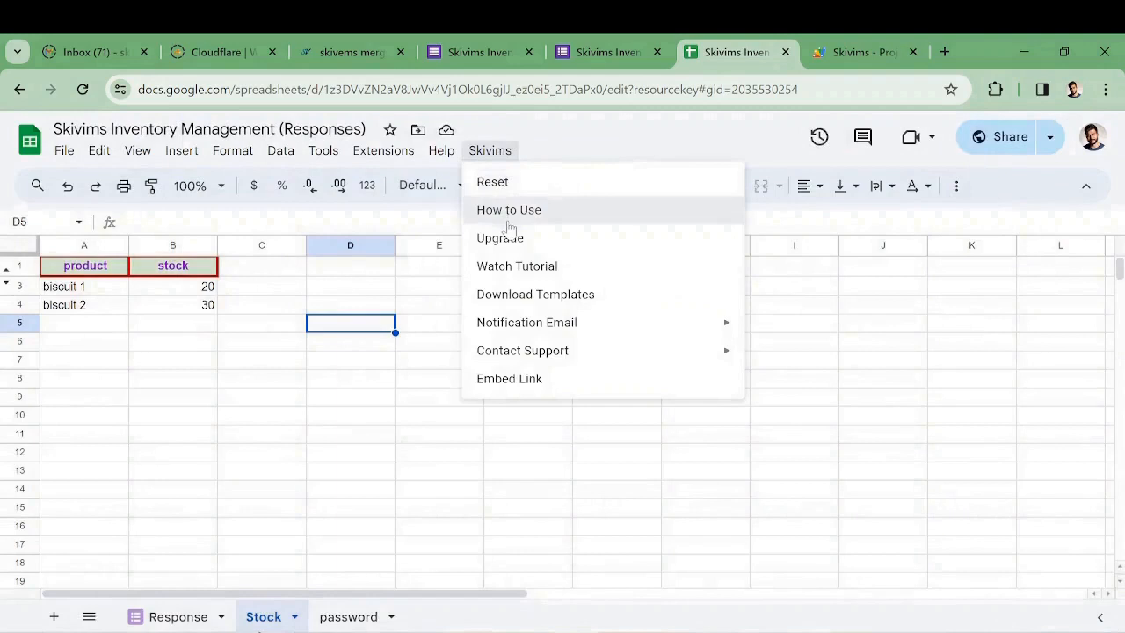
mouse_move(618, 320)
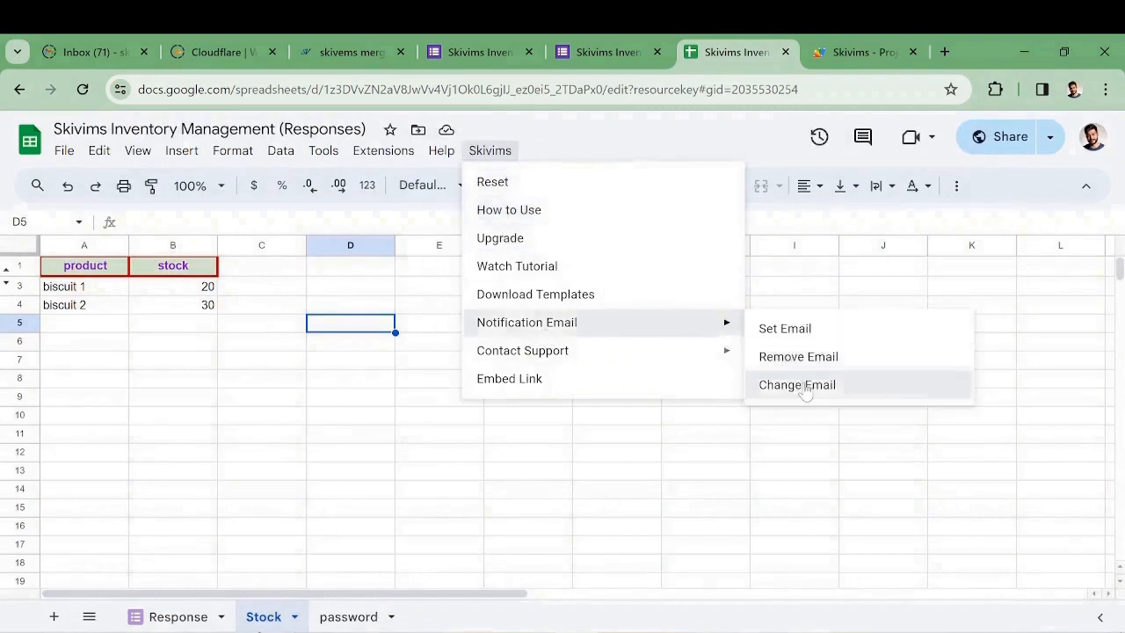
mouse_move(714, 351)
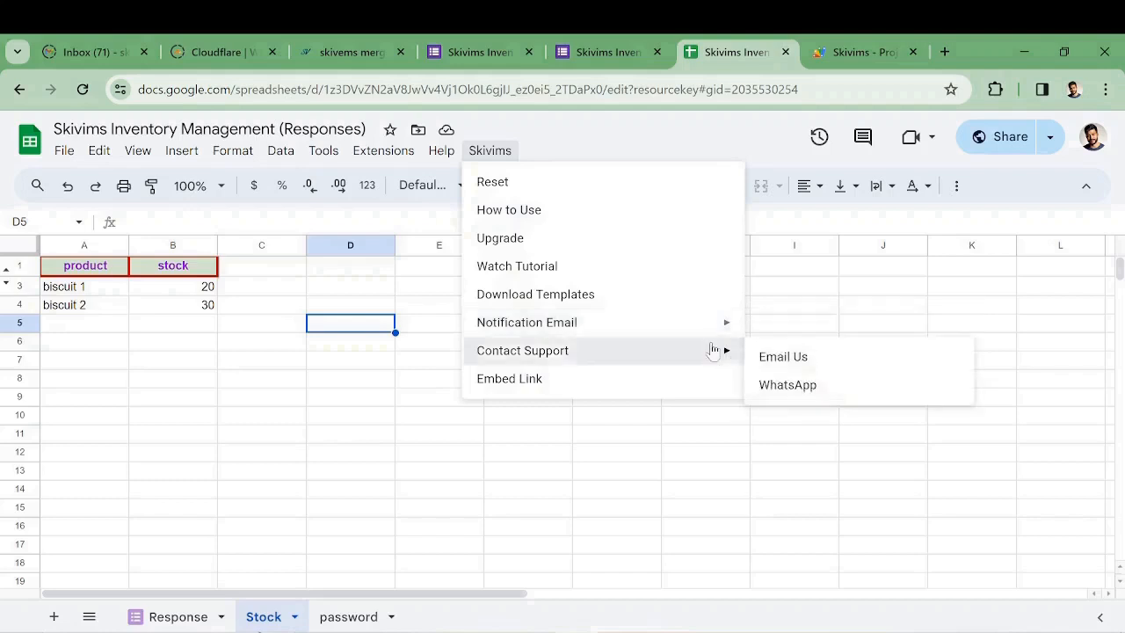
left_click(811, 361)
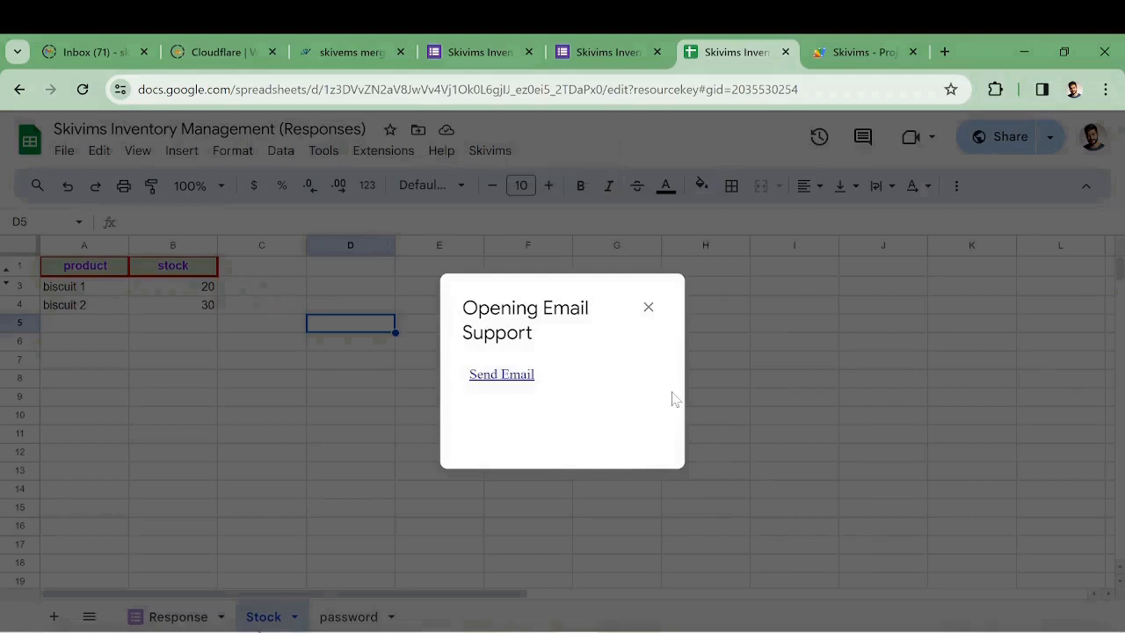
Start a support email, then close the mail draft and the Email Support dialog
left_click(513, 382)
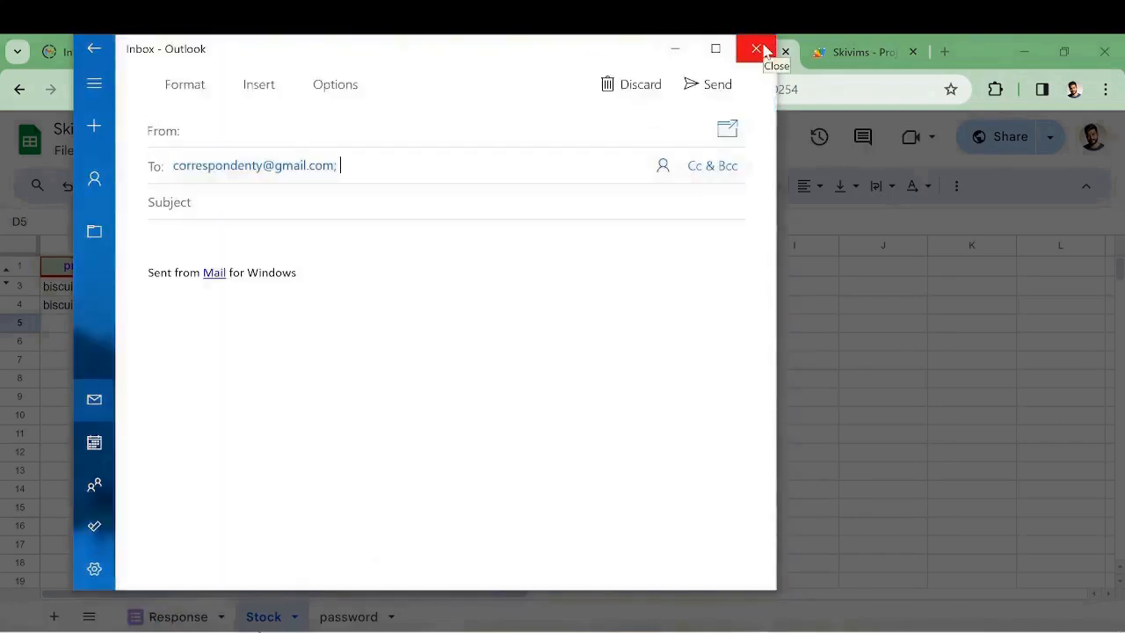
left_click(758, 50)
left_click(650, 306)
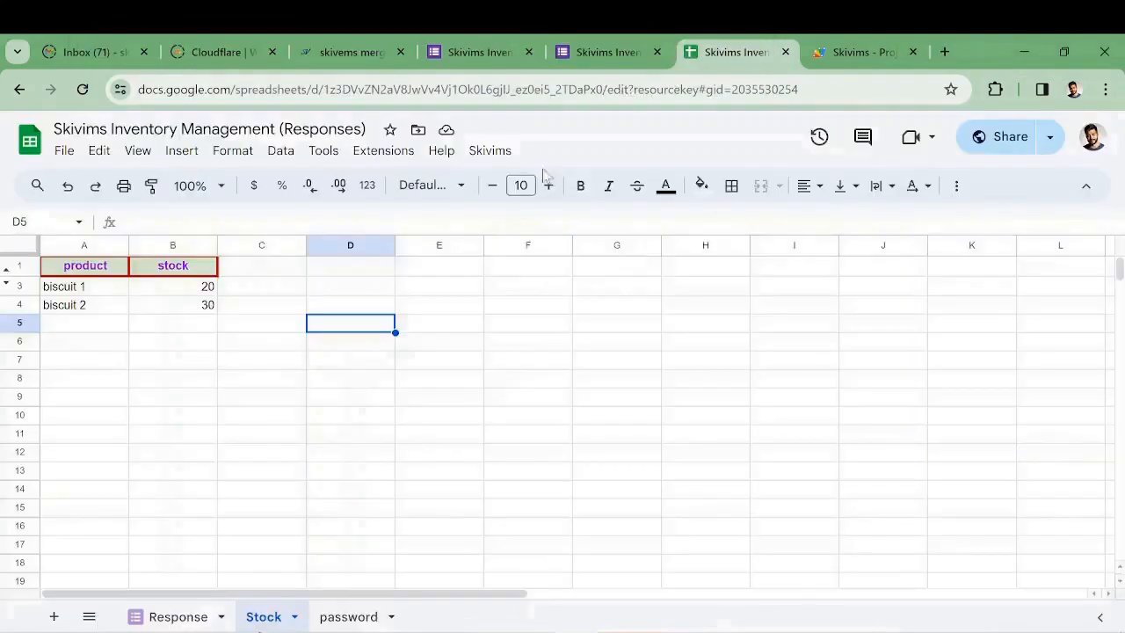
Try Contact Support > WhatsApp, dismiss the upgrade notice, and reopen the Skivims menu
left_click(498, 150)
mouse_move(615, 352)
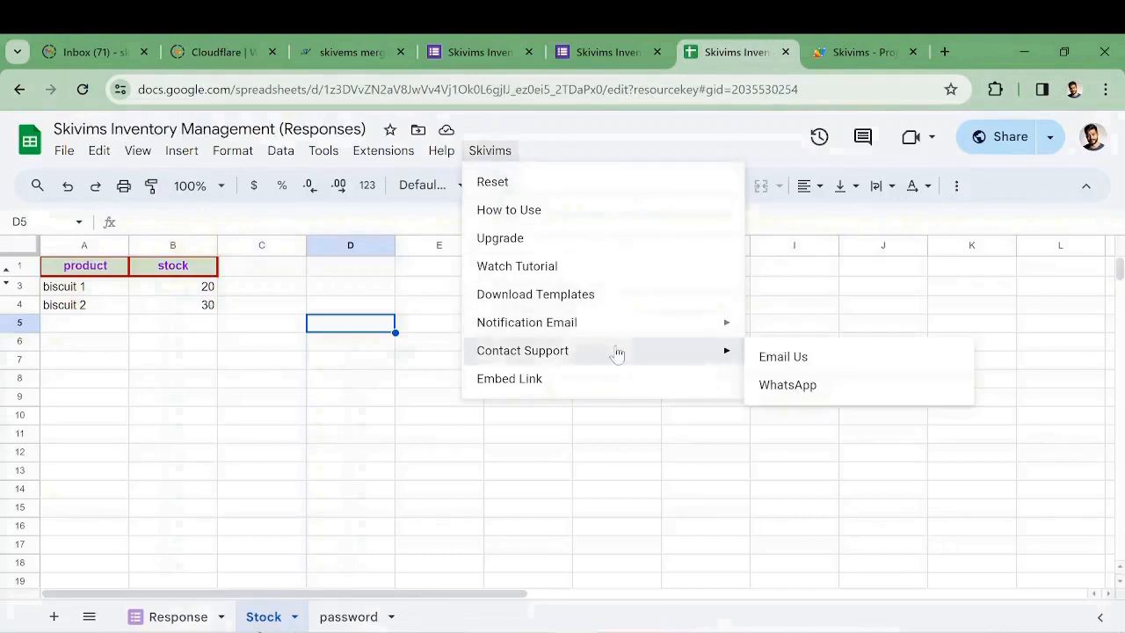
left_click(816, 390)
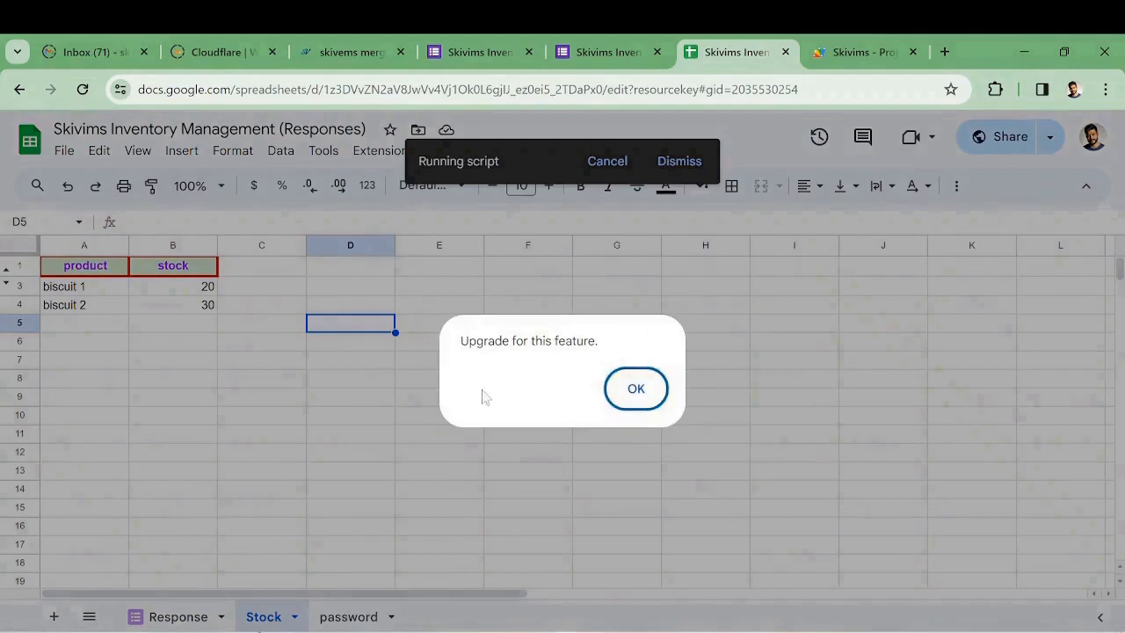
left_click(639, 394)
left_click(488, 152)
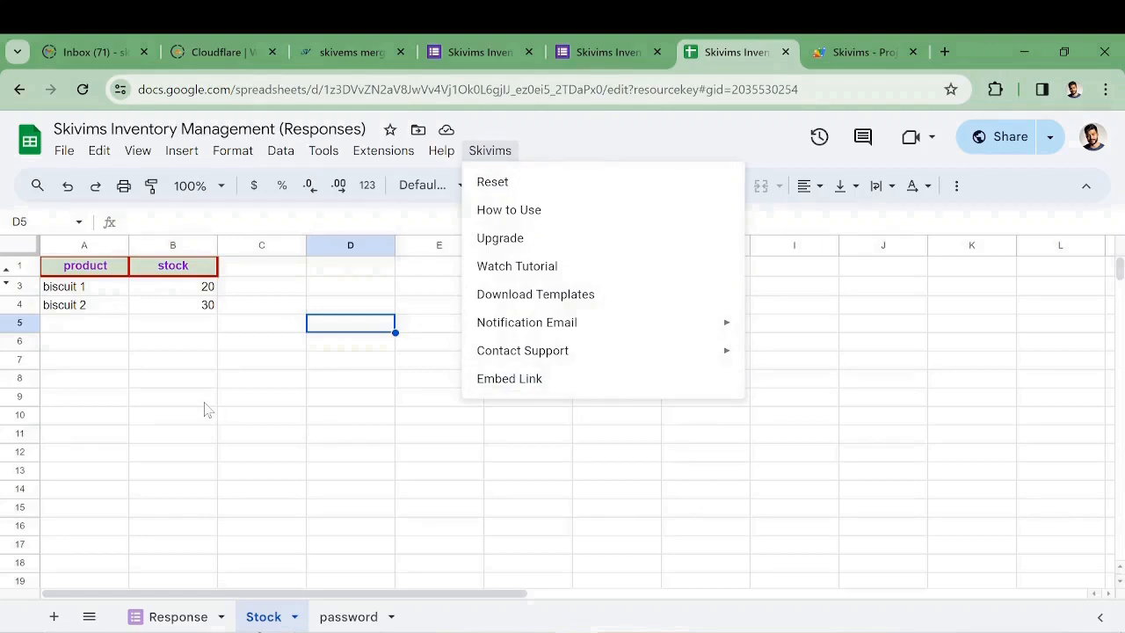
left_click(345, 332)
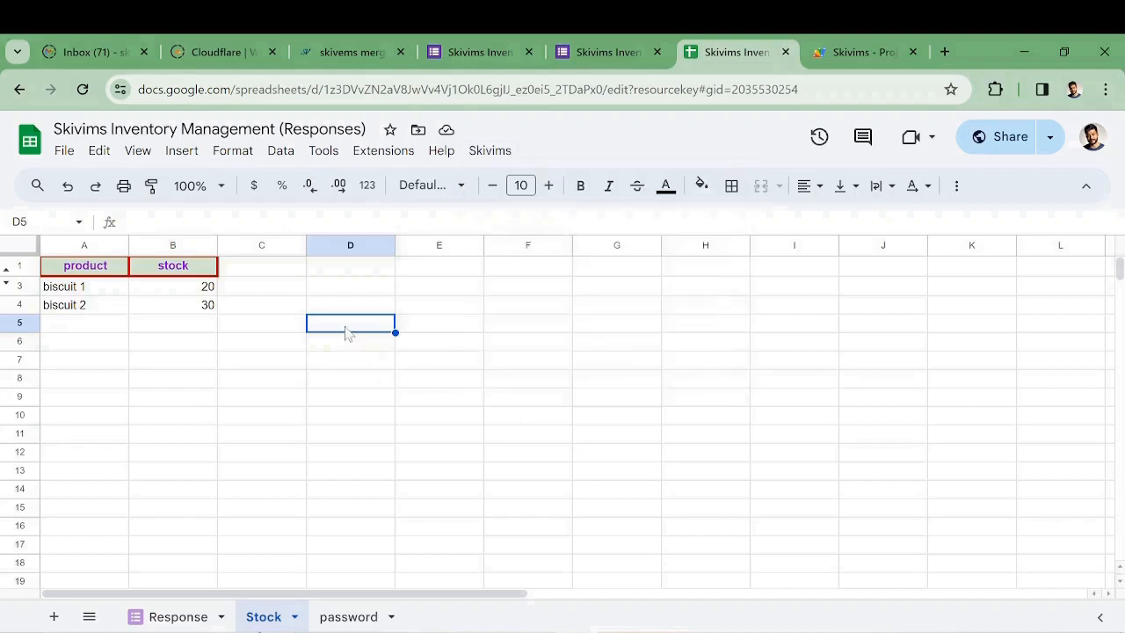
left_click(489, 151)
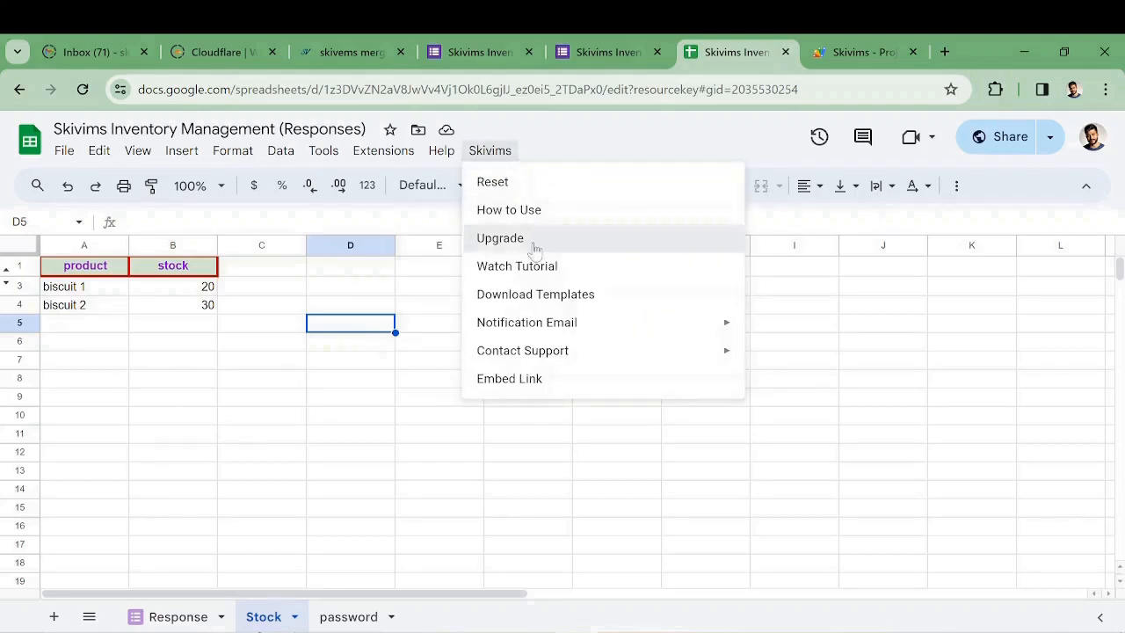
Choose Skivims > Upgrade and close the loading prompt to reach the pricing page
left_click(500, 238)
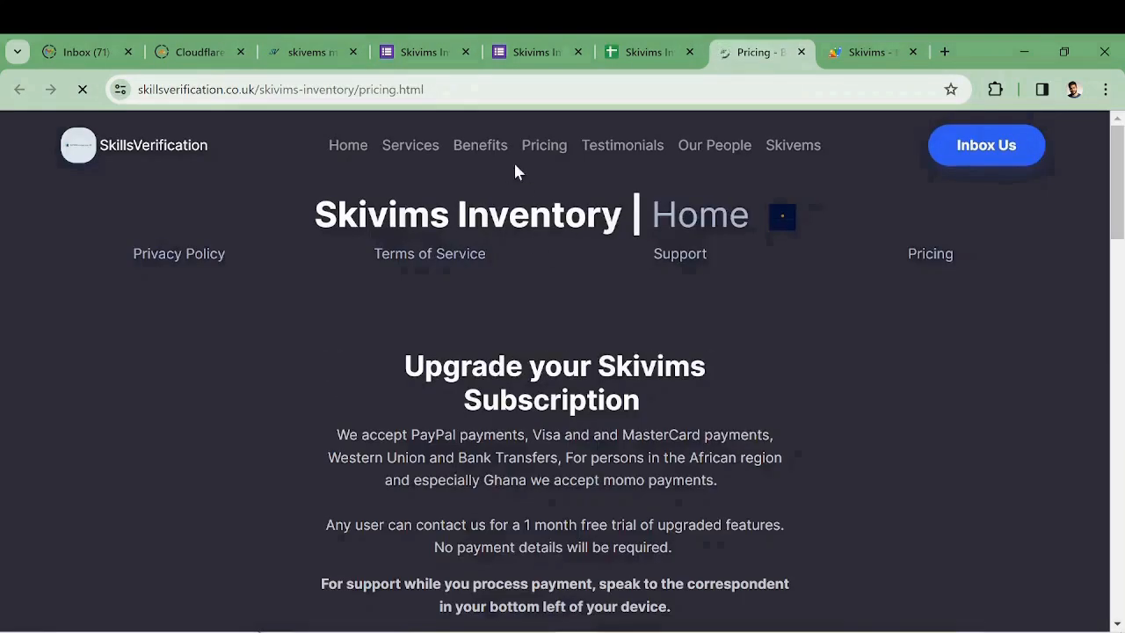
left_click(649, 52)
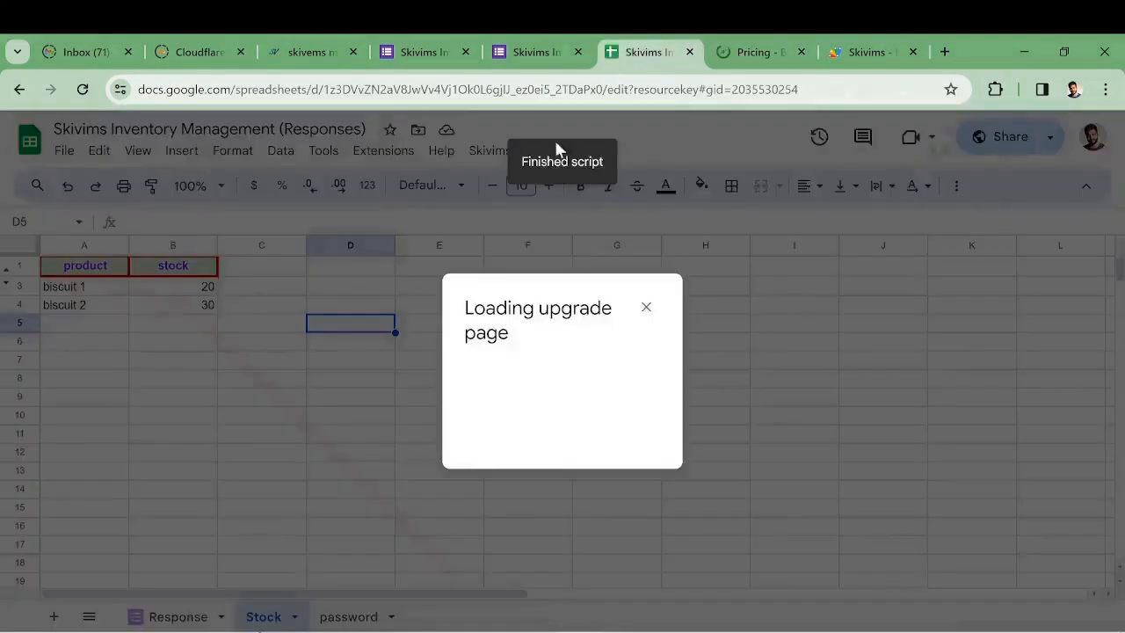
left_click(489, 151)
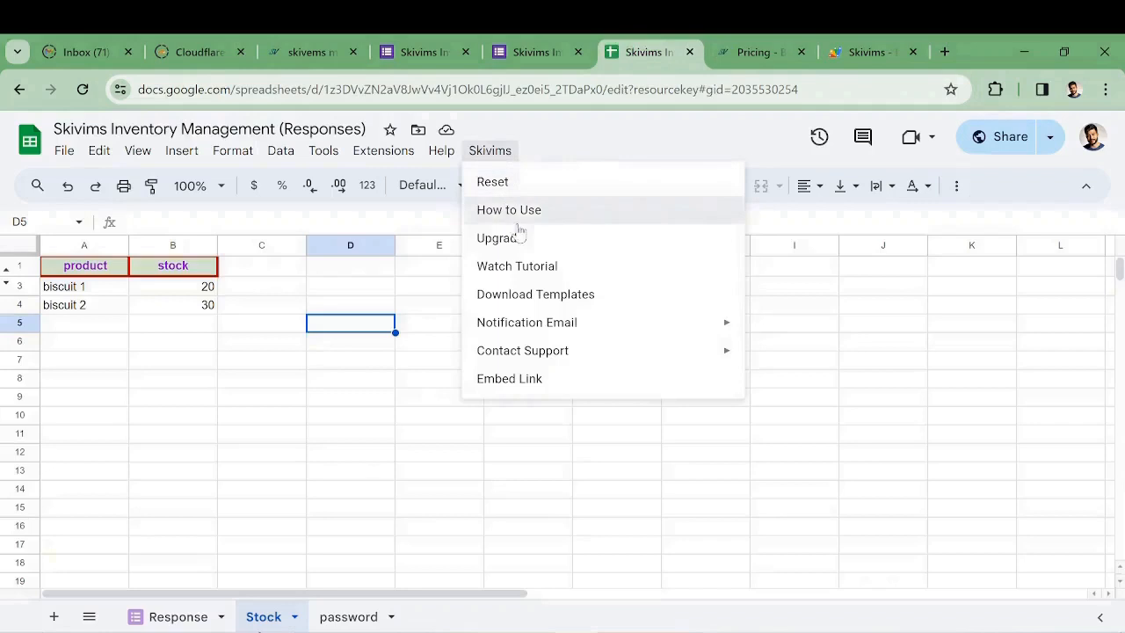
left_click(740, 52)
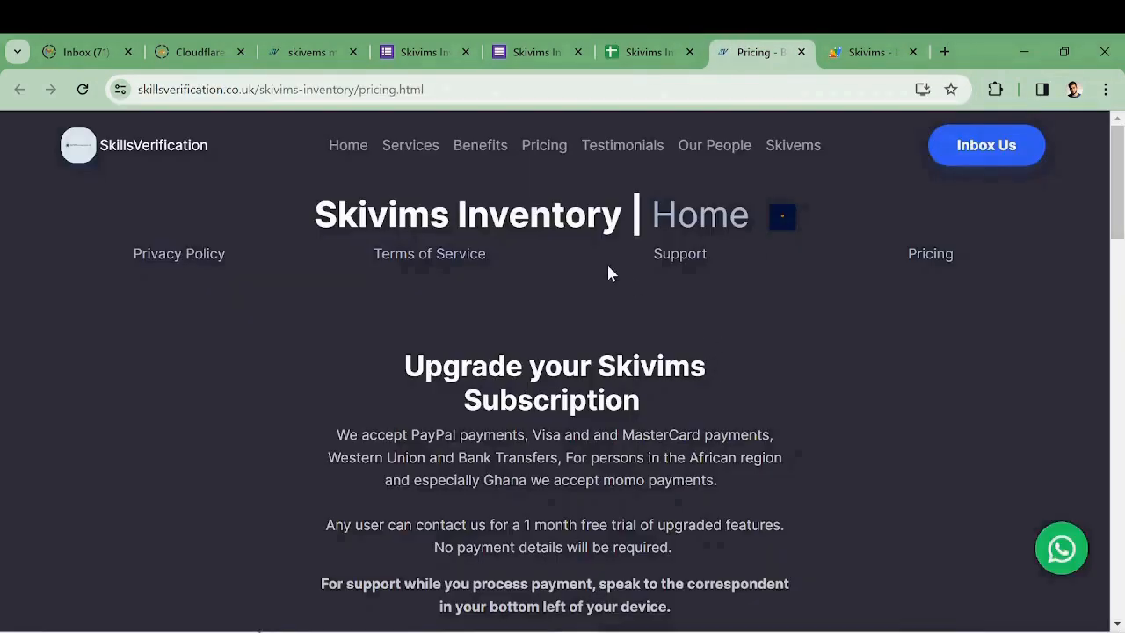
Scroll the pricing page to compare the Free and Standard ($4 / month) plans
scroll(796, 326, "down", 1)
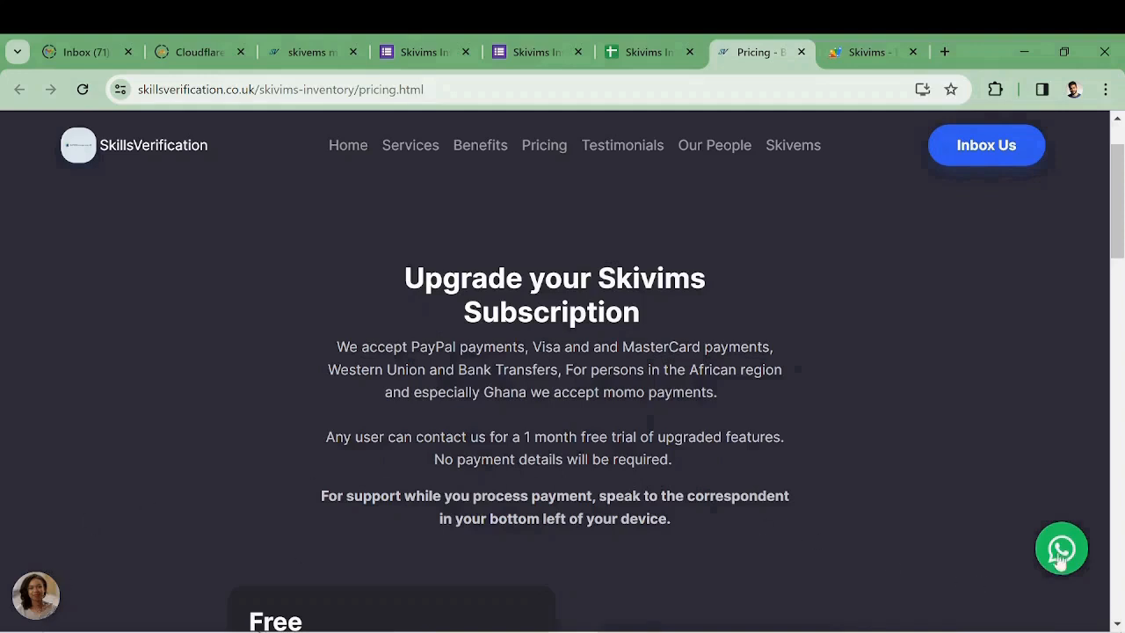
scroll(738, 396, "down", 5)
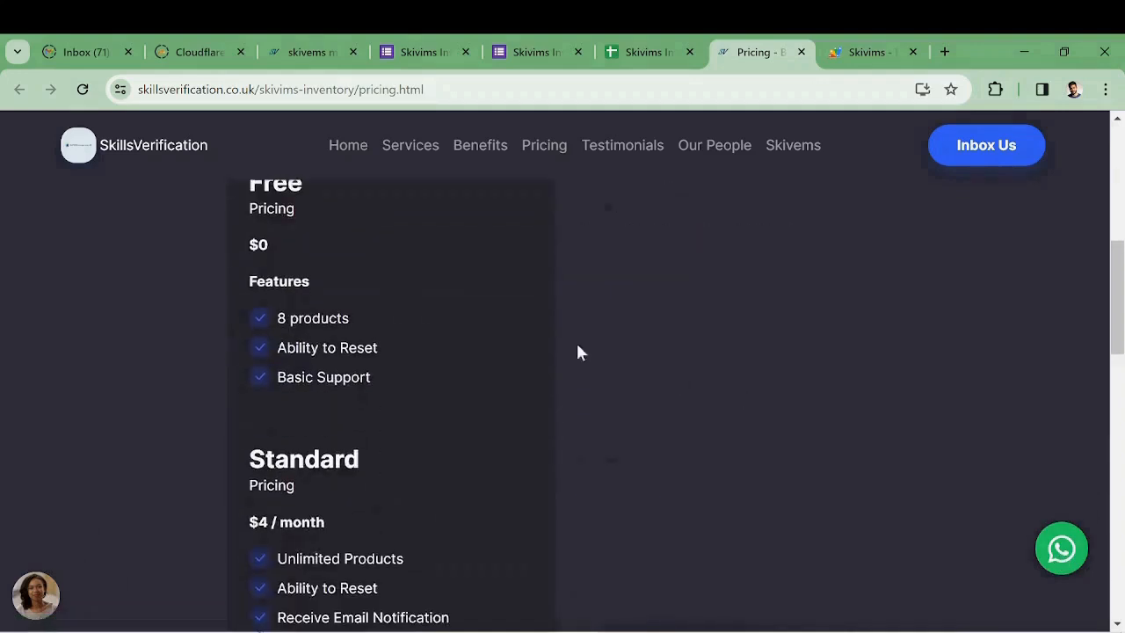
scroll(379, 270, "up", 1)
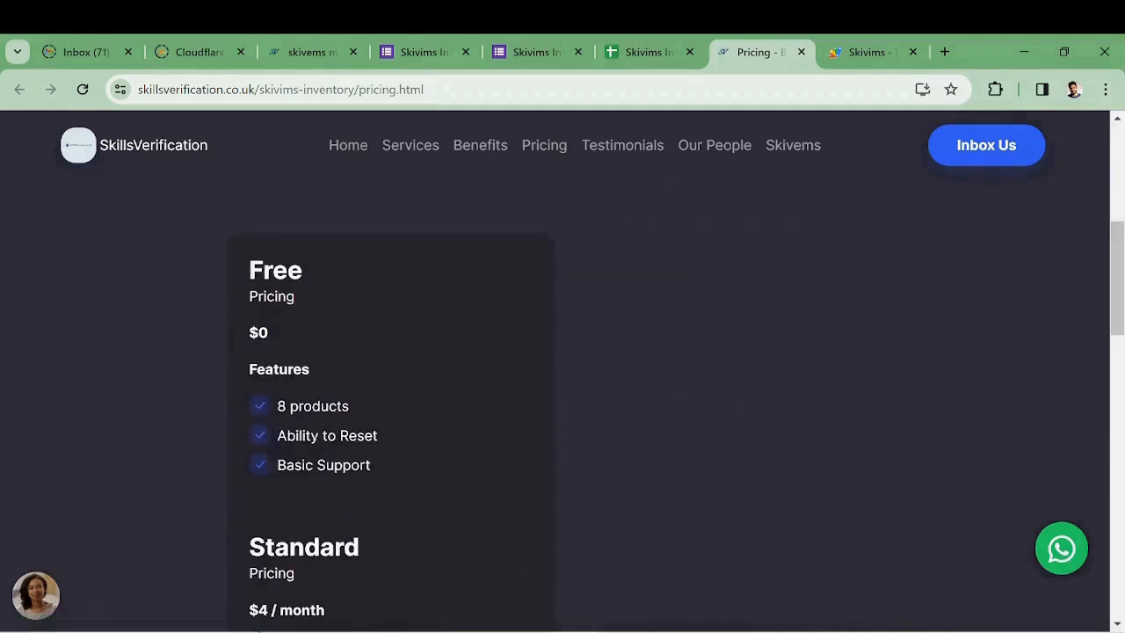
scroll(429, 396, "down", 1)
scroll(374, 460, "down", 2)
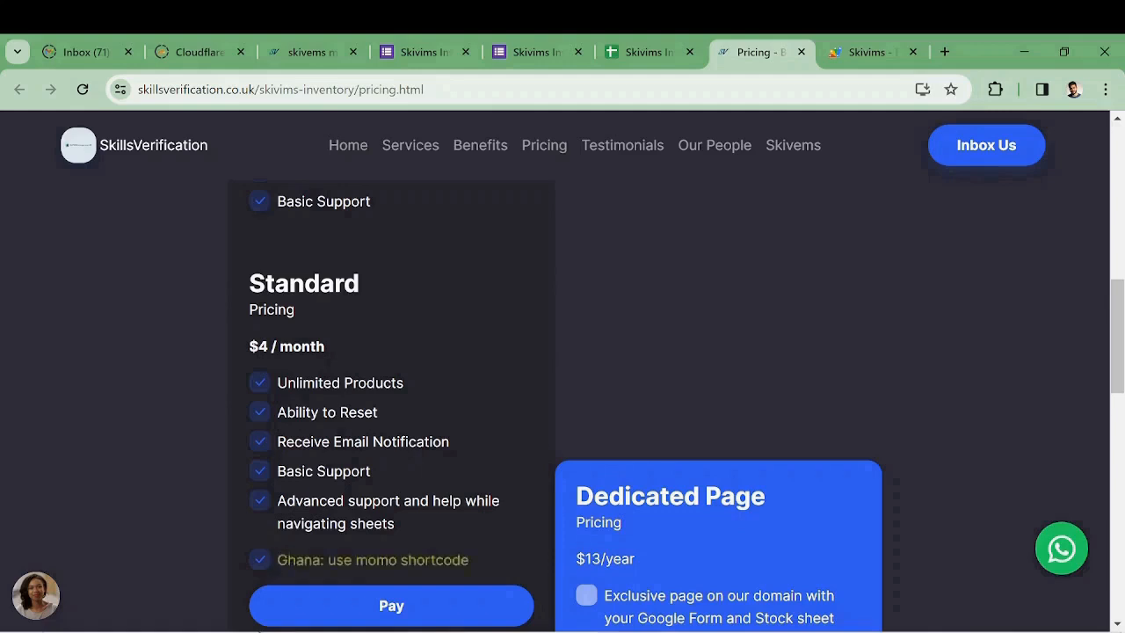
Browse the Skivims Pro, Enterprise and Dedicated Page pricing cards, then go back to the Stock sheet
scroll(366, 487, "down", 3)
scroll(474, 294, "up", 3)
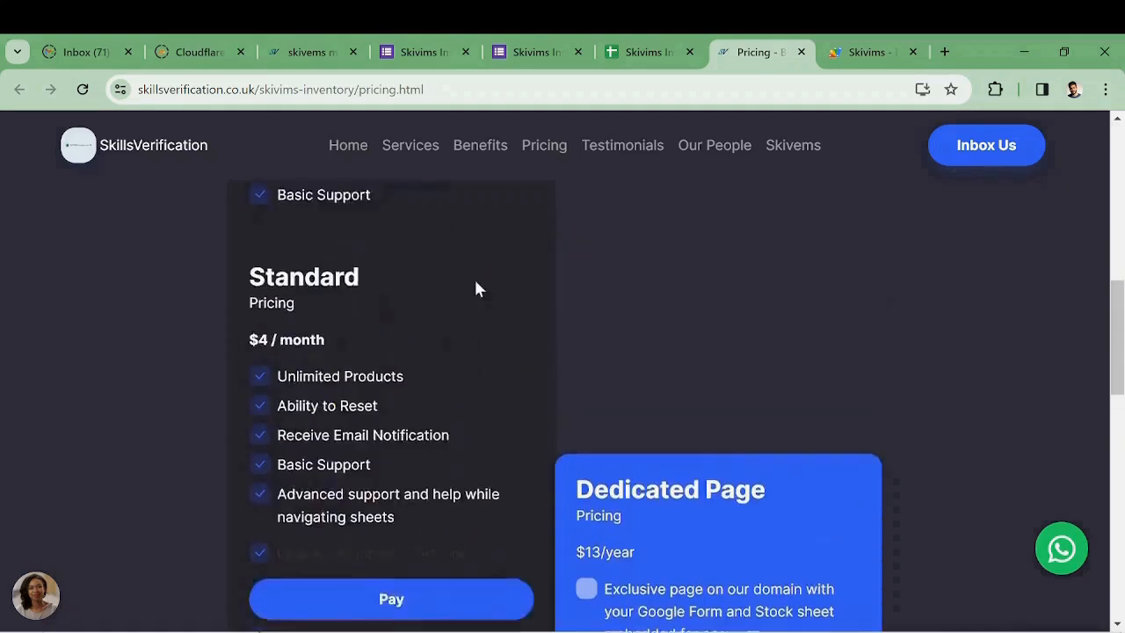
scroll(400, 374, "down", 1)
scroll(400, 374, "down", 3)
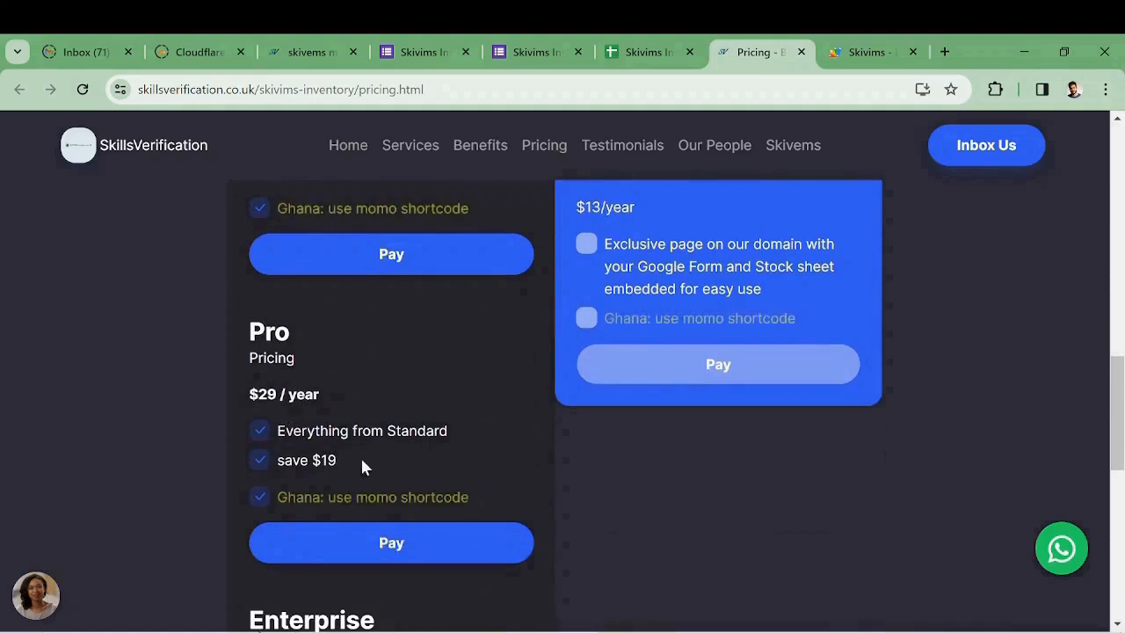
scroll(320, 466, "down", 3)
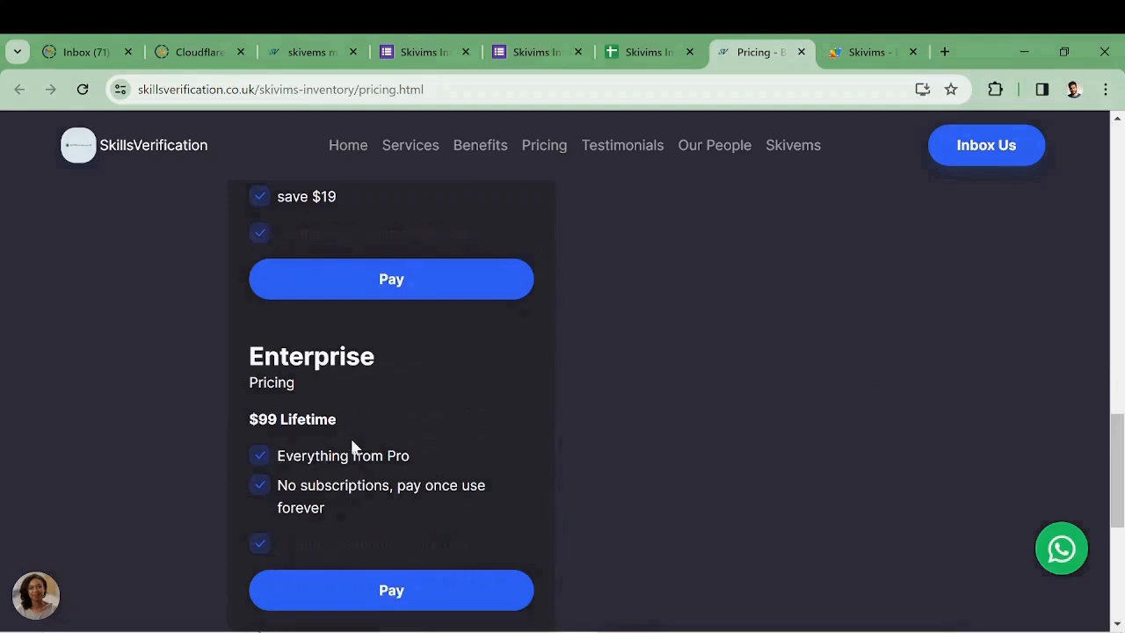
scroll(413, 459, "up", 2)
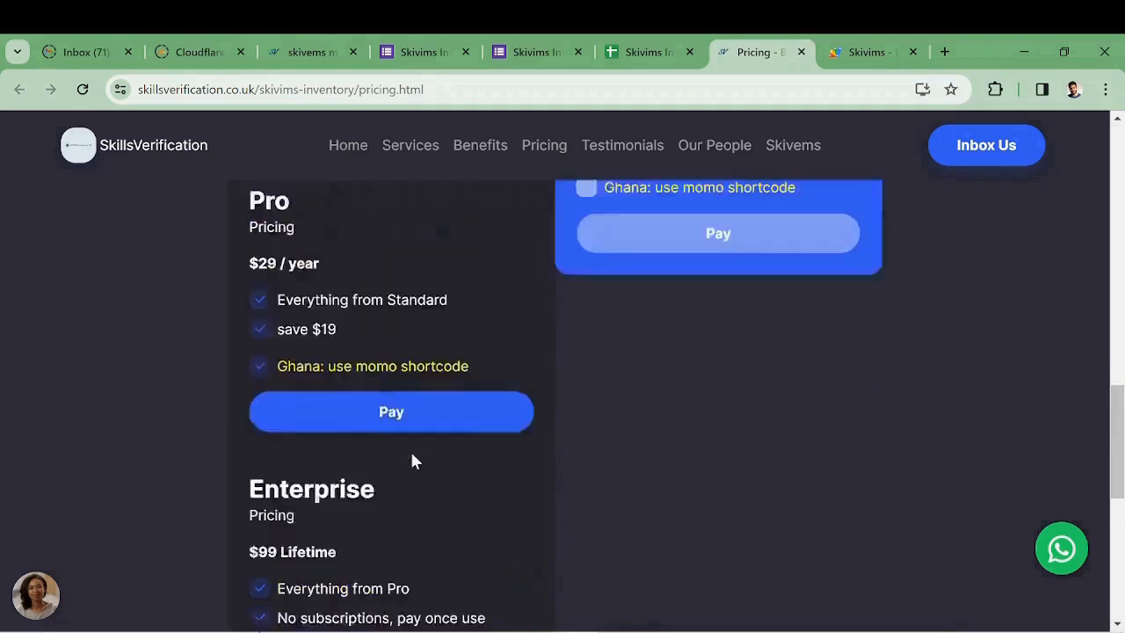
scroll(413, 459, "up", 7)
scroll(353, 512, "down", 2)
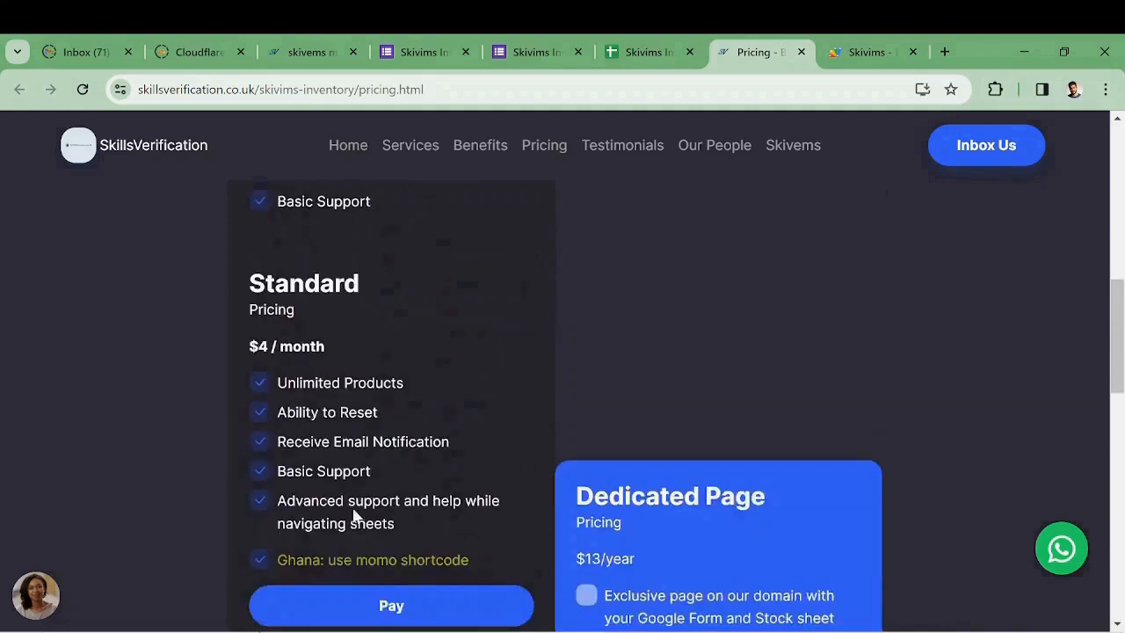
scroll(422, 440, "down", 9)
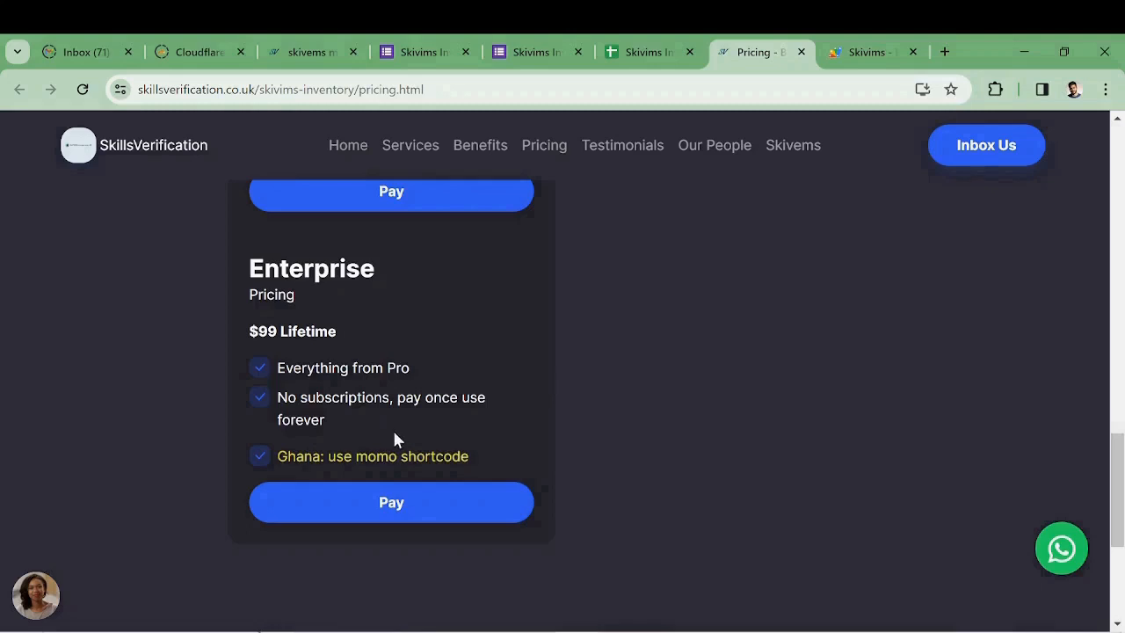
scroll(393, 440, "up", 6)
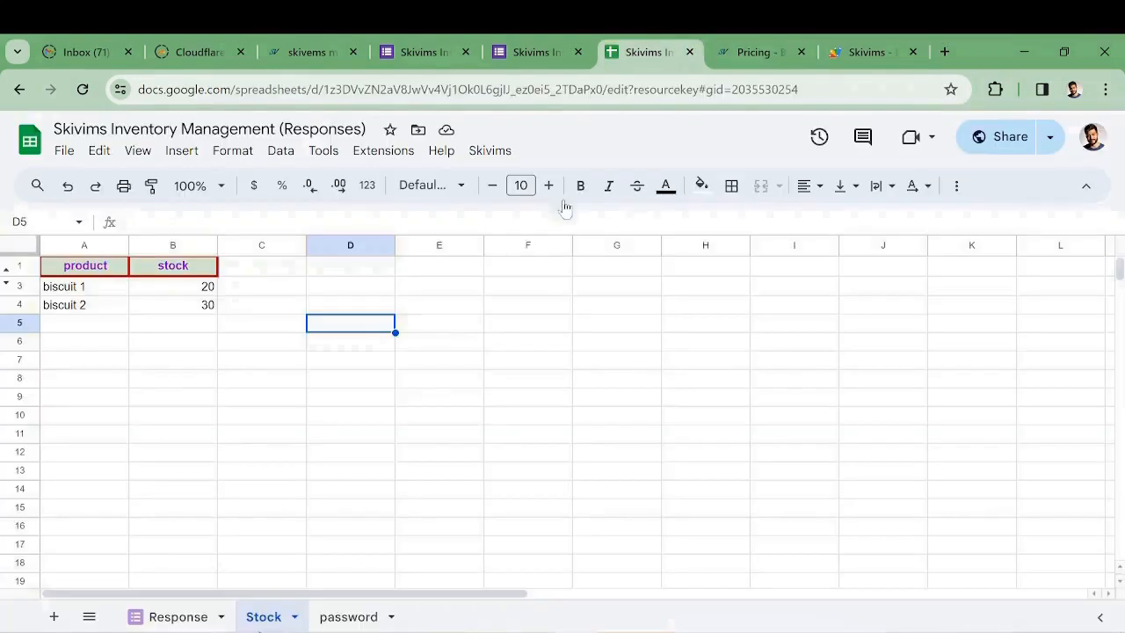
left_click(648, 52)
Move through the open tabs to the Skivims Inventory Management form editor, showing the Products choices
left_click(424, 52)
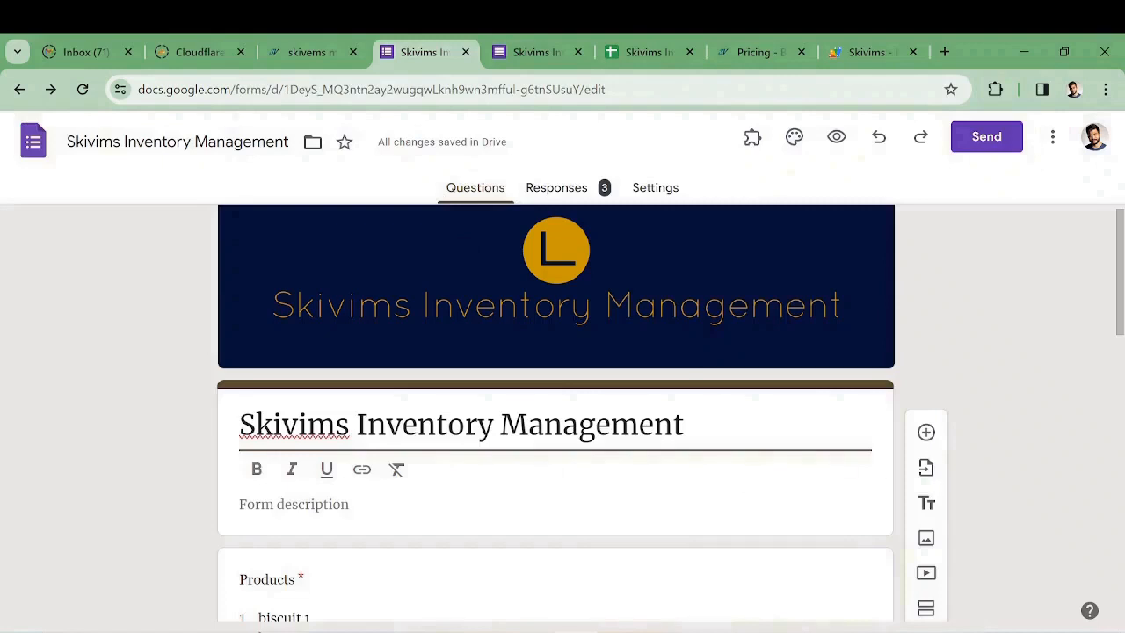
left_click(752, 51)
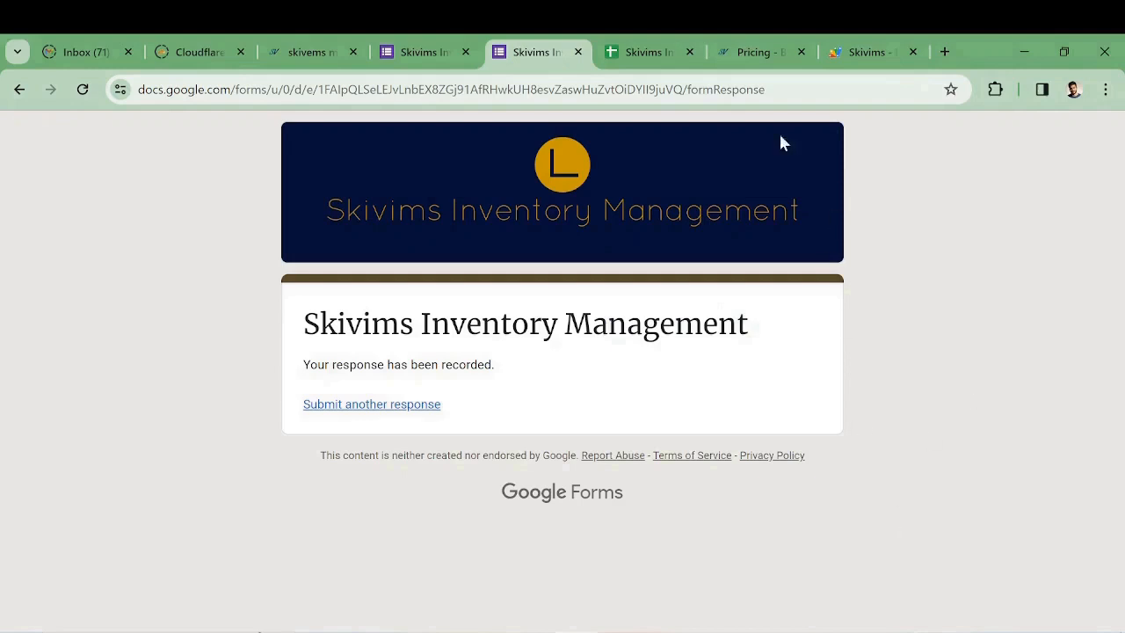
left_click(648, 52)
left_click(540, 55)
left_click(649, 52)
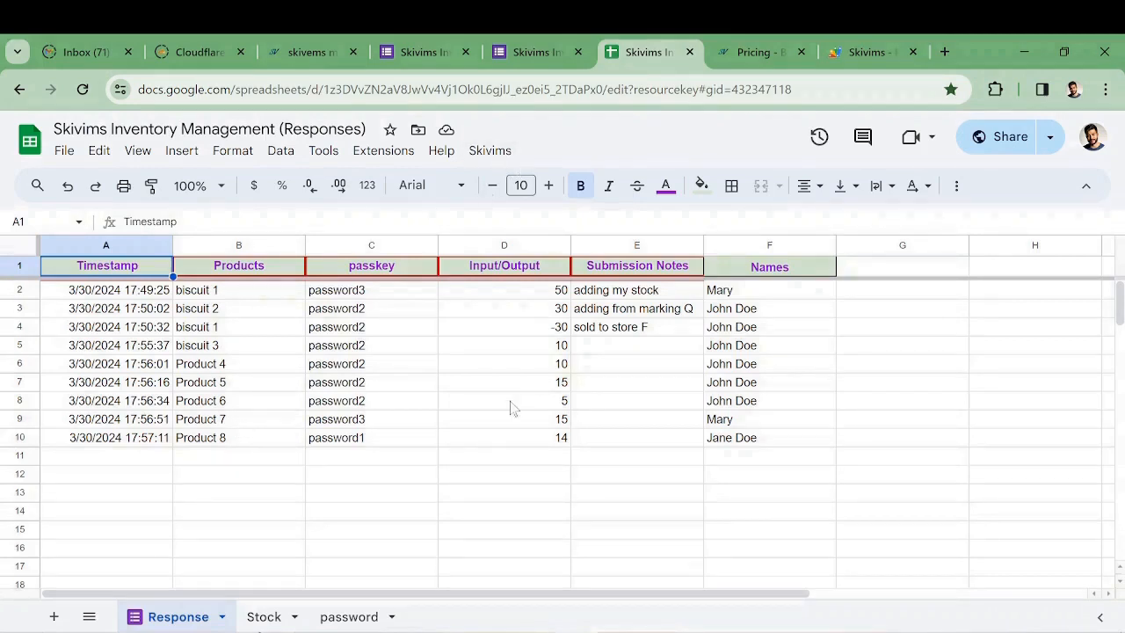
left_click(526, 51)
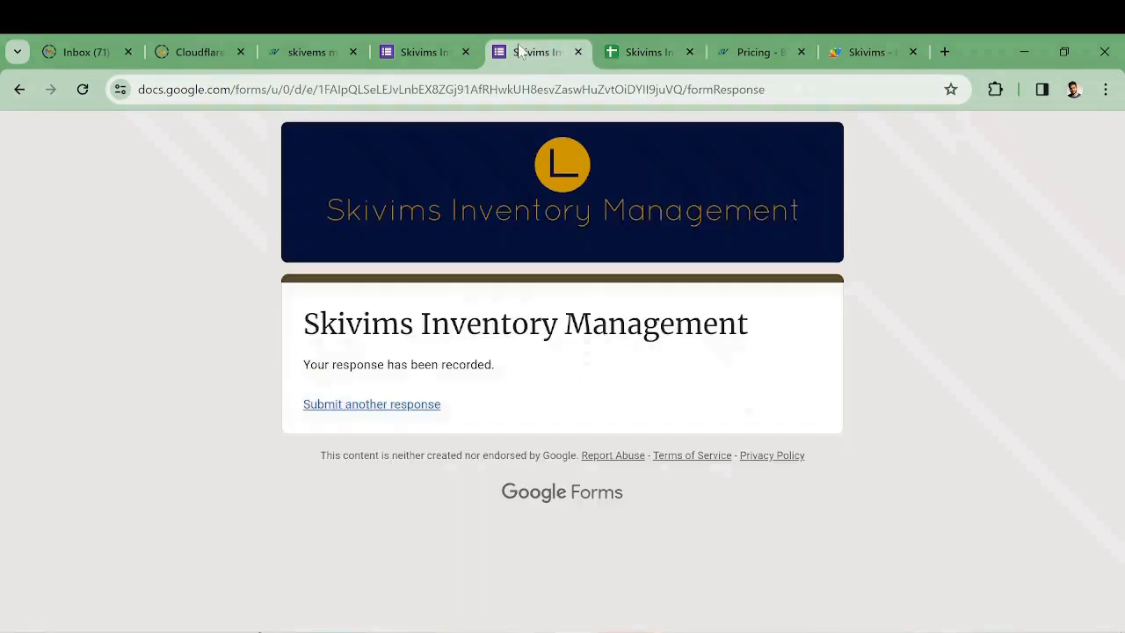
left_click(435, 54)
scroll(572, 478, "down", 3)
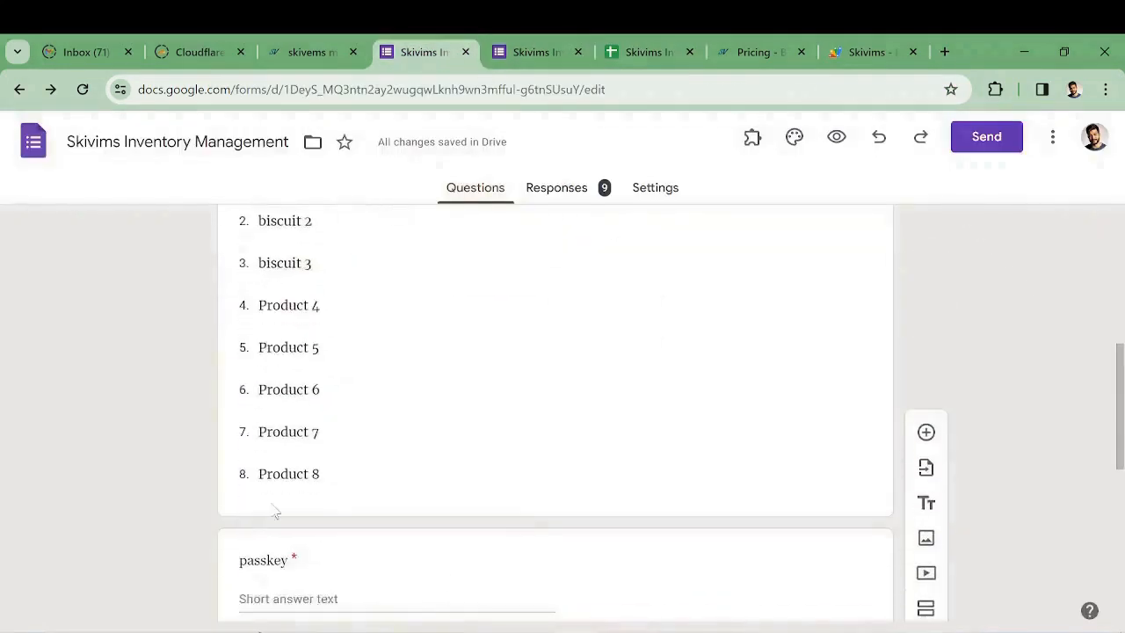
Add a Product 9 choice to the Products question and close the old confirmation tab
left_click(343, 488)
left_click(298, 544)
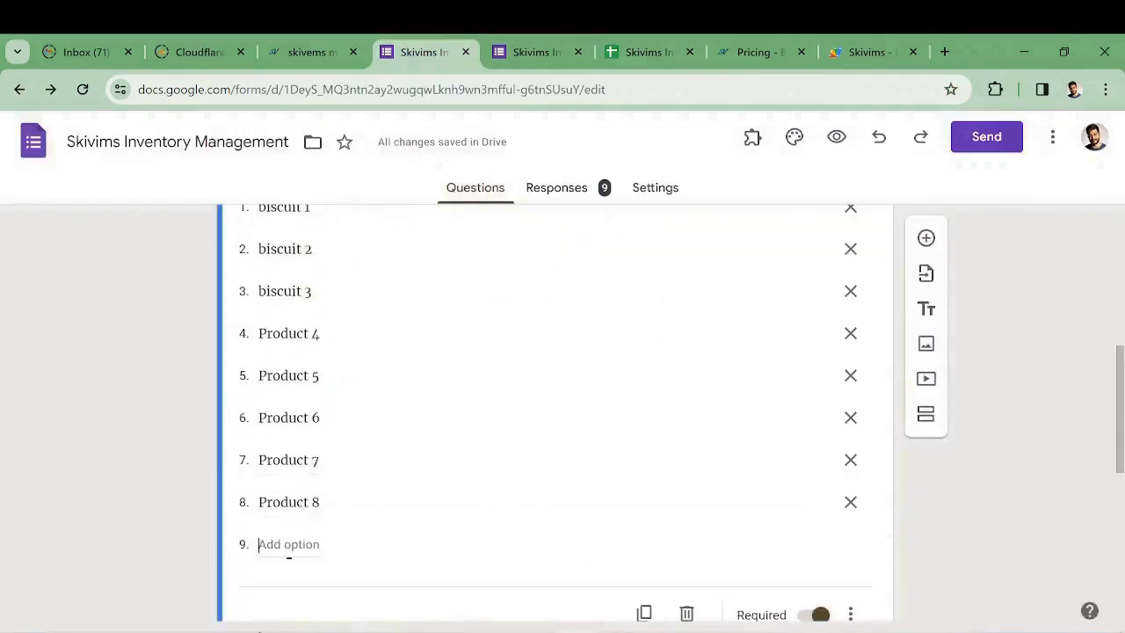
type("Product 9")
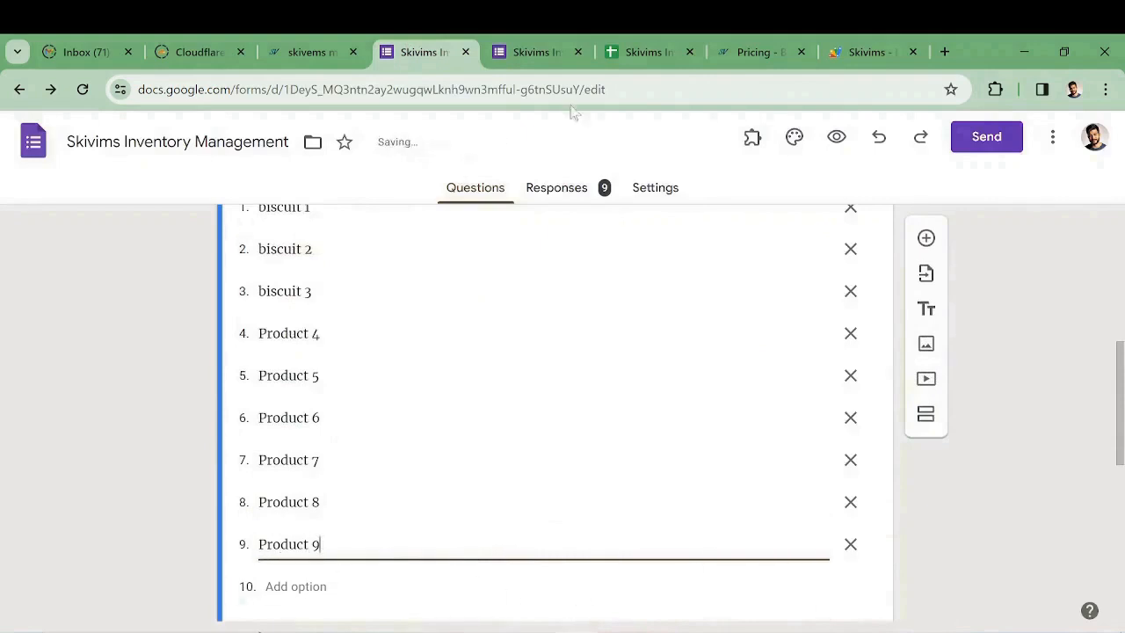
left_click(532, 53)
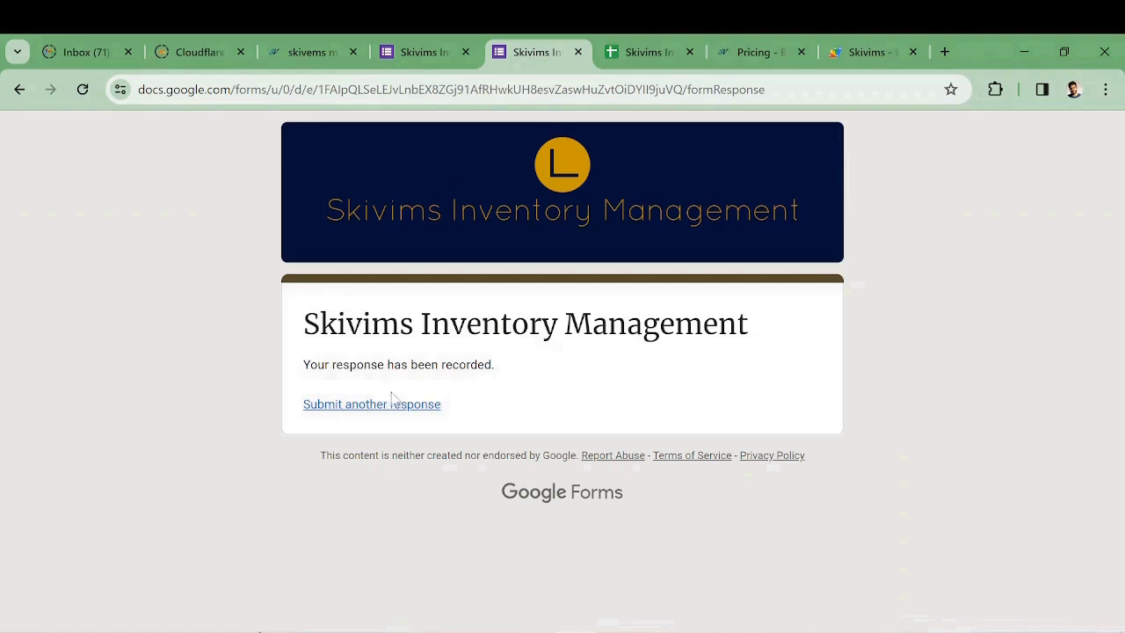
left_click(577, 51)
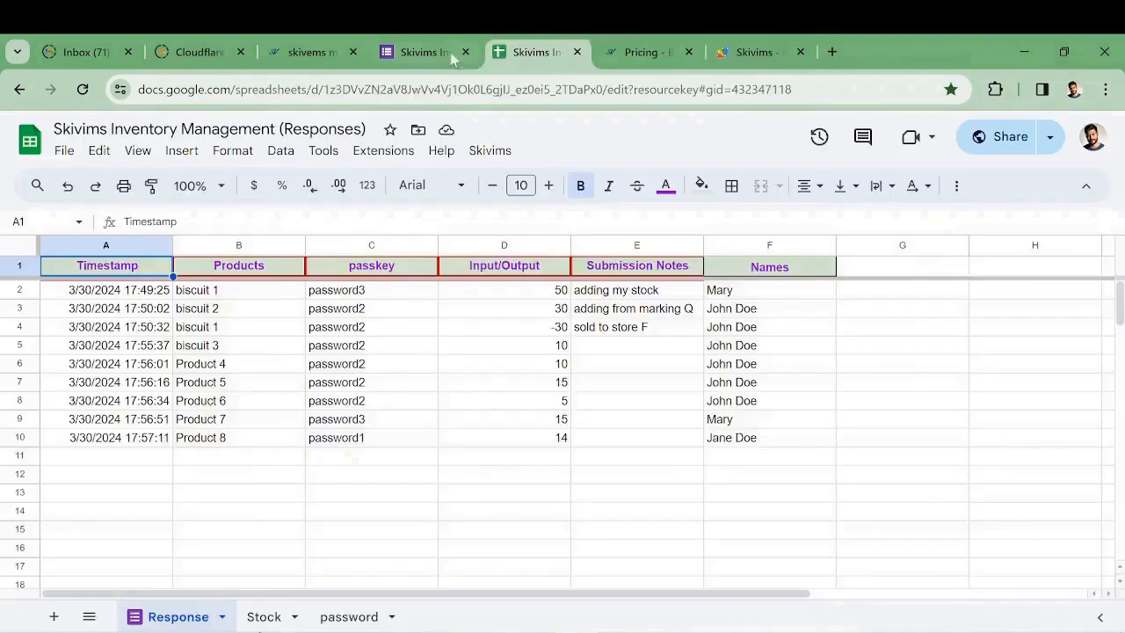
left_click(423, 52)
In the live form preview, choose Product 9 and enter the passkey
left_click(836, 139)
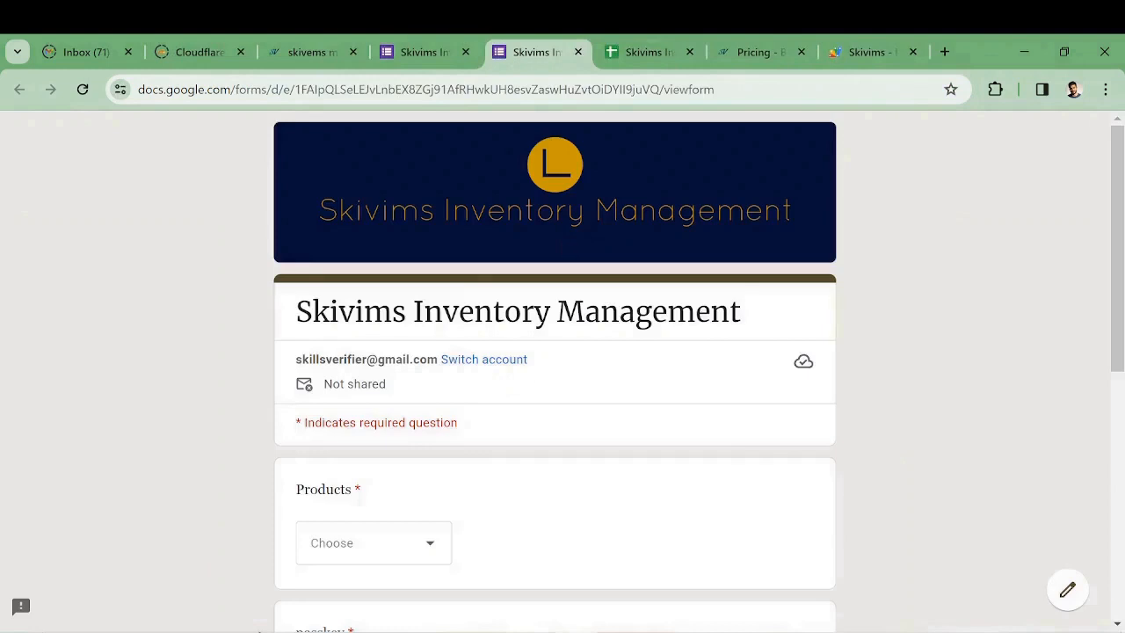
left_click(432, 556)
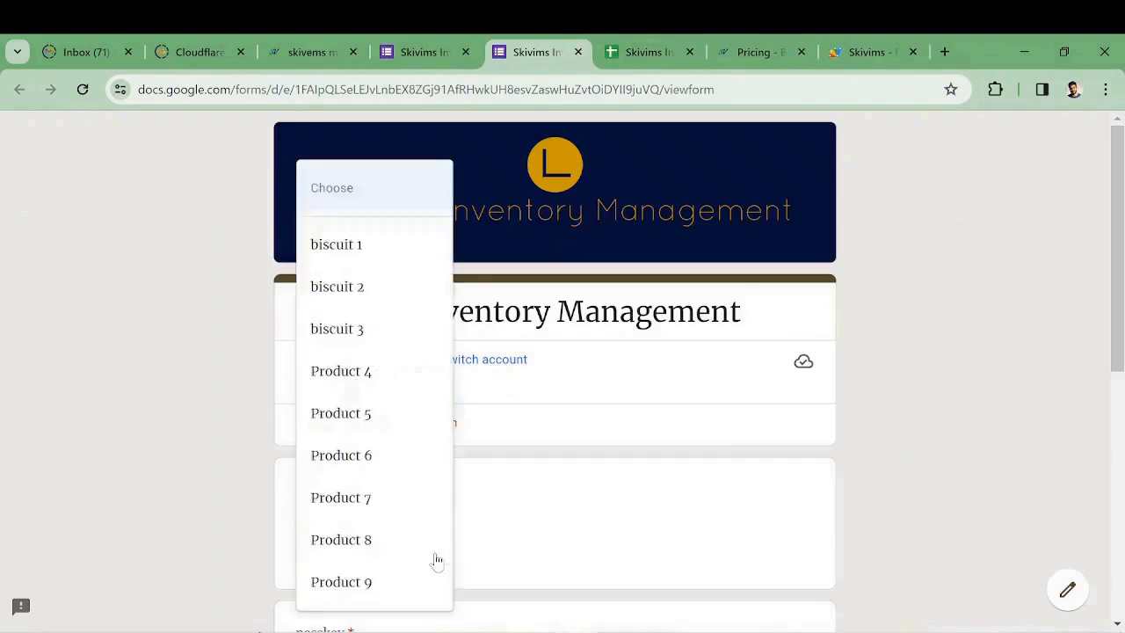
left_click(413, 584)
scroll(587, 522, "down", 2)
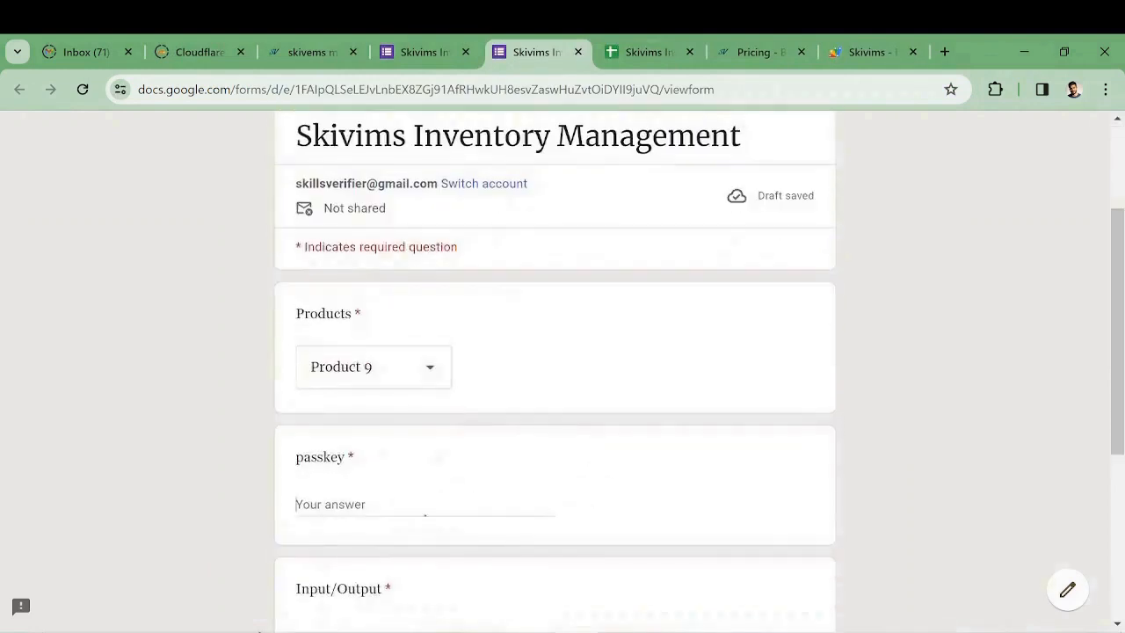
type("password2")
scroll(417, 497, "down", 2)
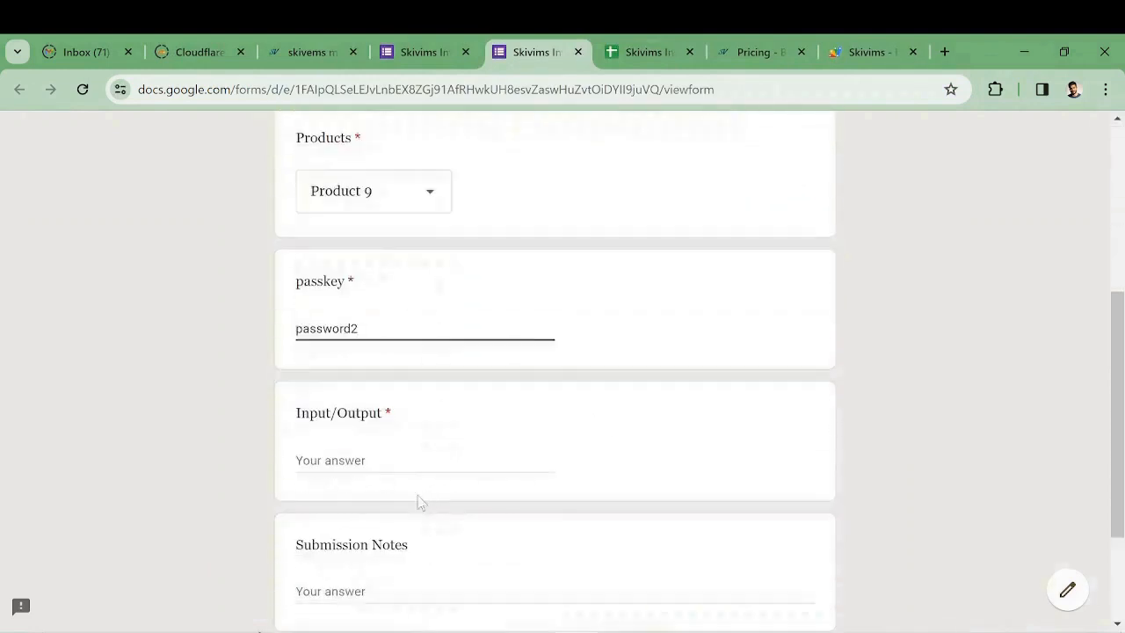
left_click(400, 479)
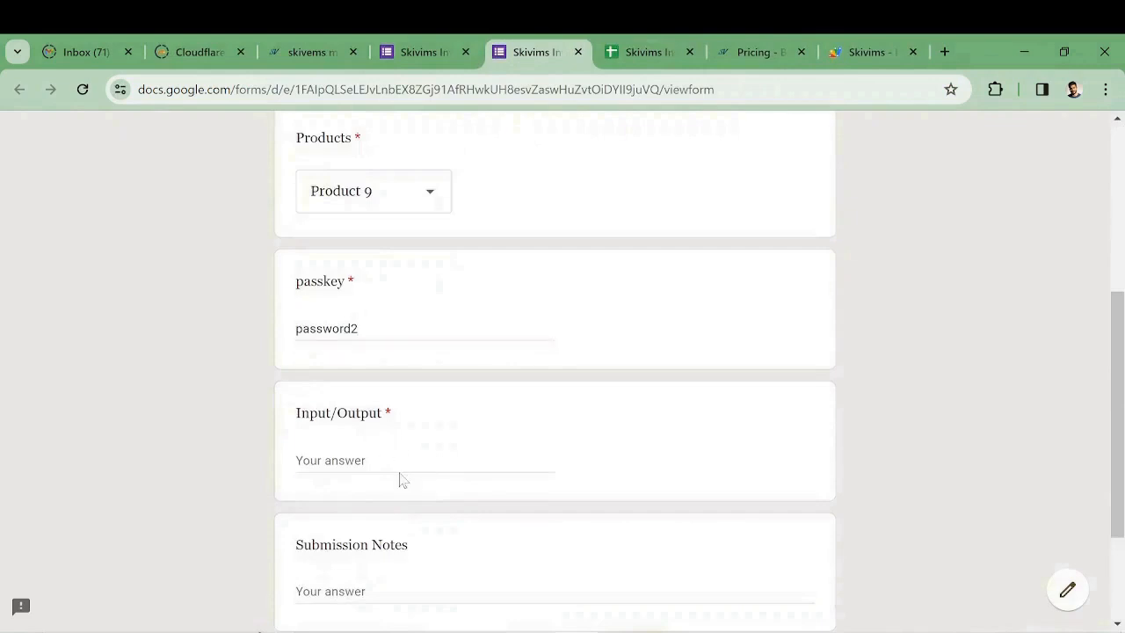
Enter 200 for Input/Output with the note 'adding to stock' and submit the response
left_click(401, 461)
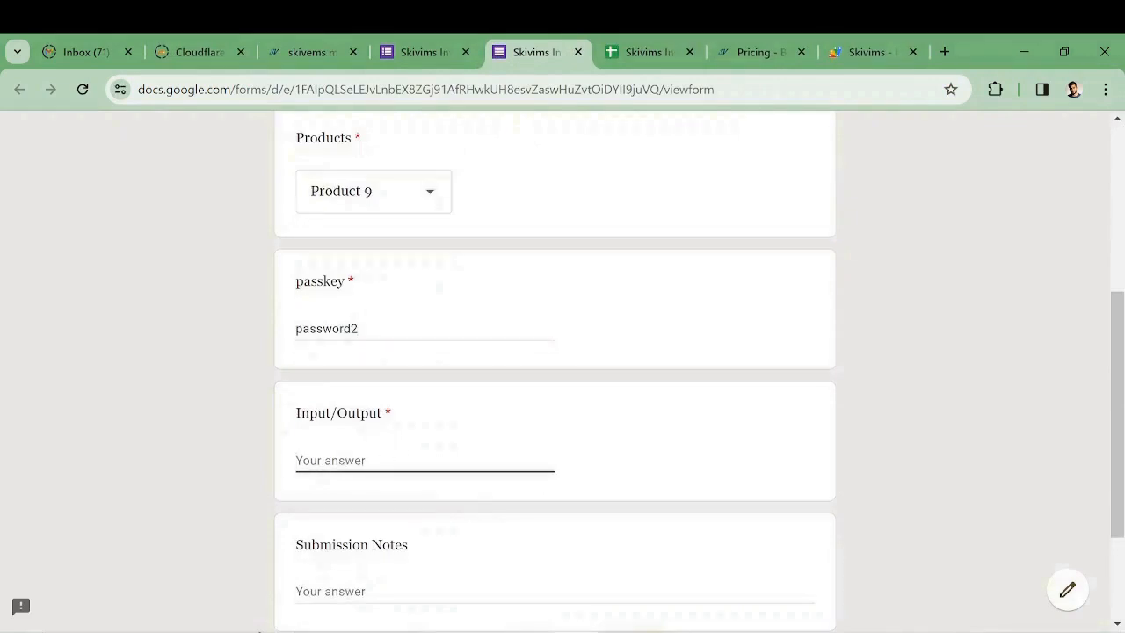
type("200")
scroll(402, 481, "down", 1)
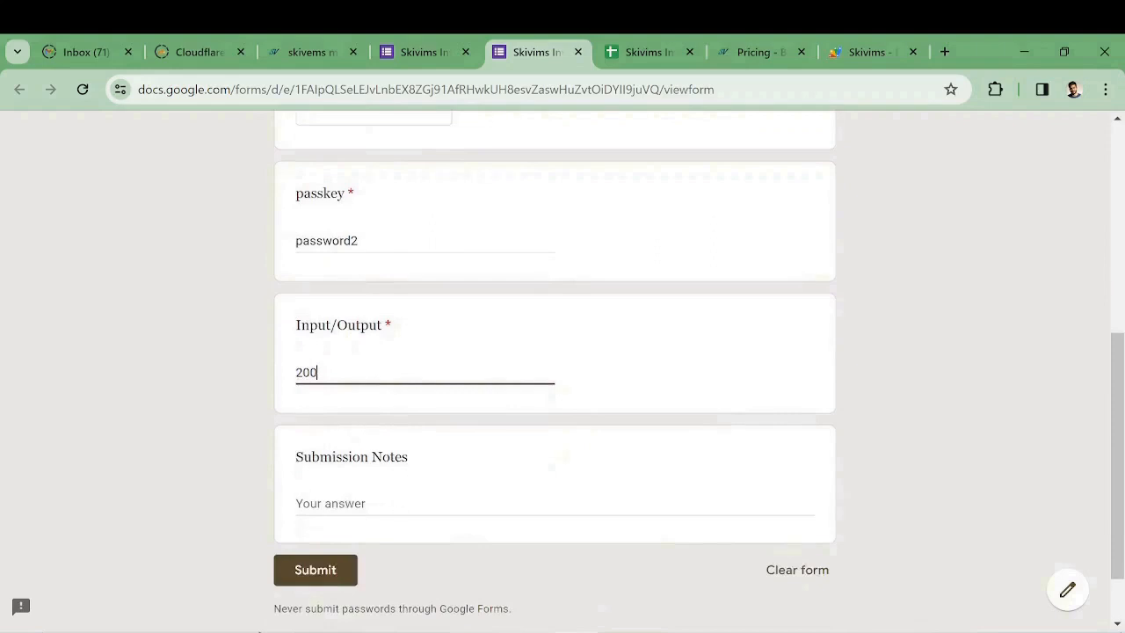
left_click(537, 503)
type("adding to stock")
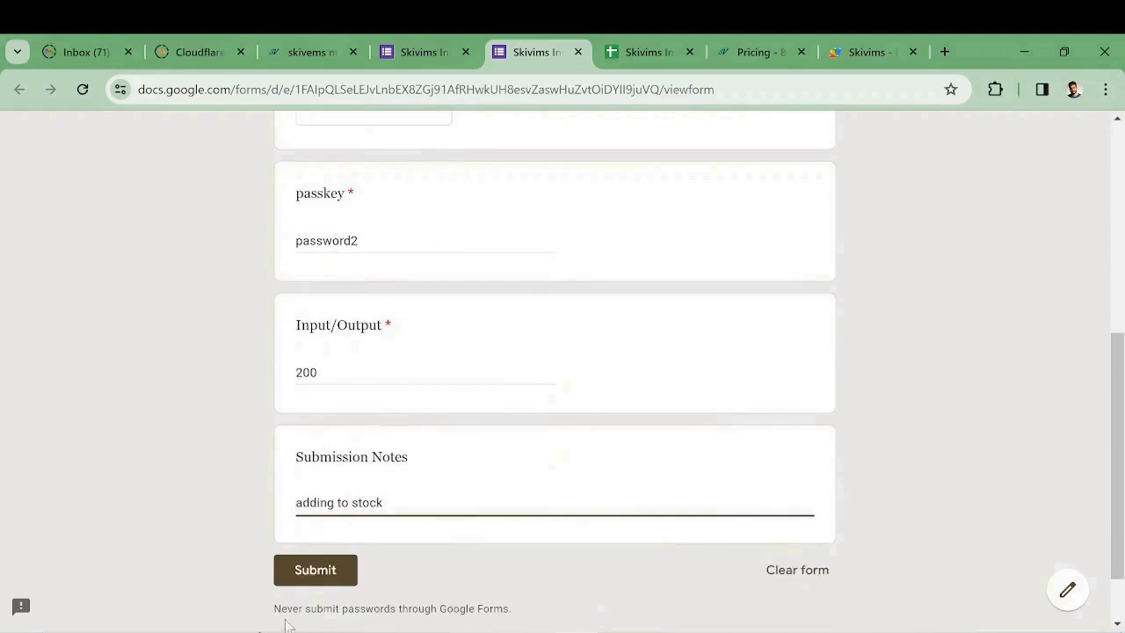
left_click(322, 571)
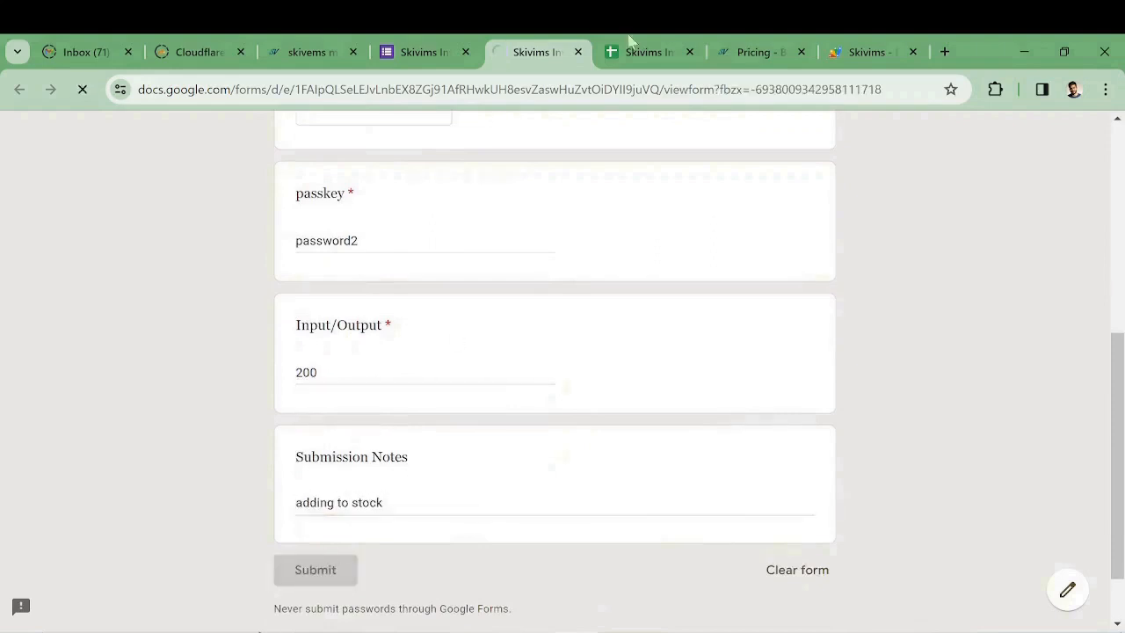
left_click(626, 52)
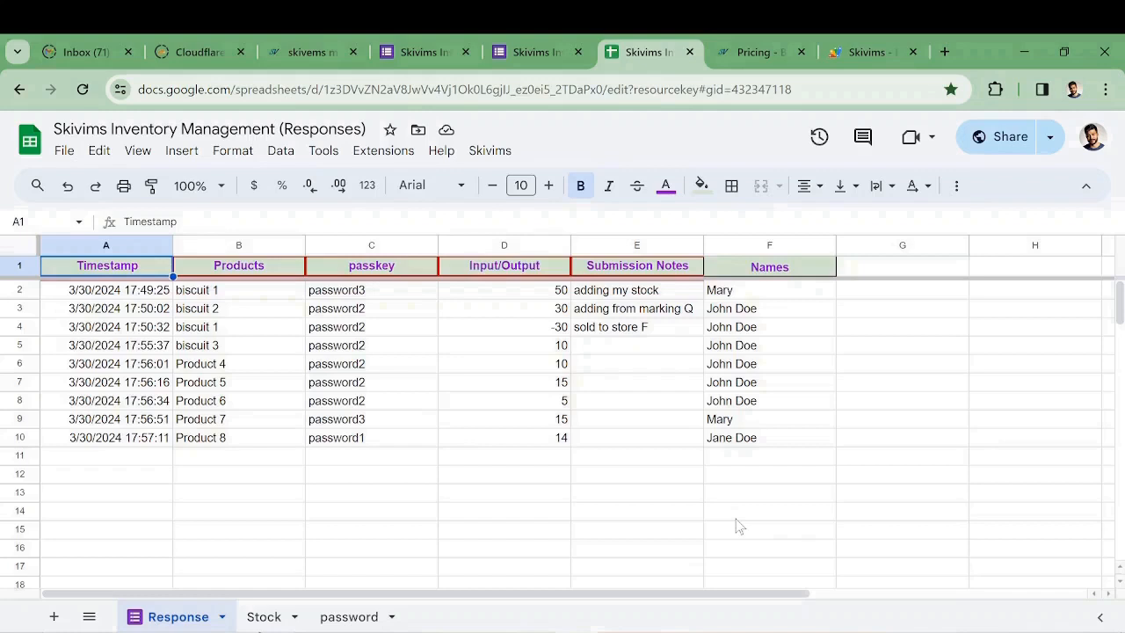
Look over the Response sheet for the Product 9 entry, then return to the 'Your response has been recorded' page
left_click(915, 482)
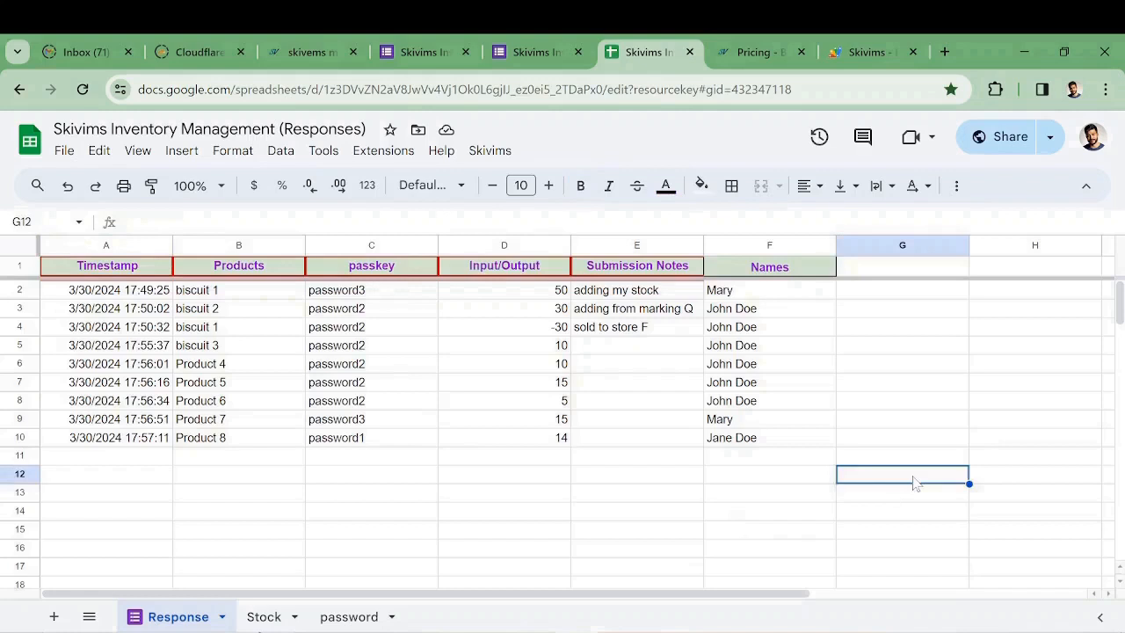
type("R")
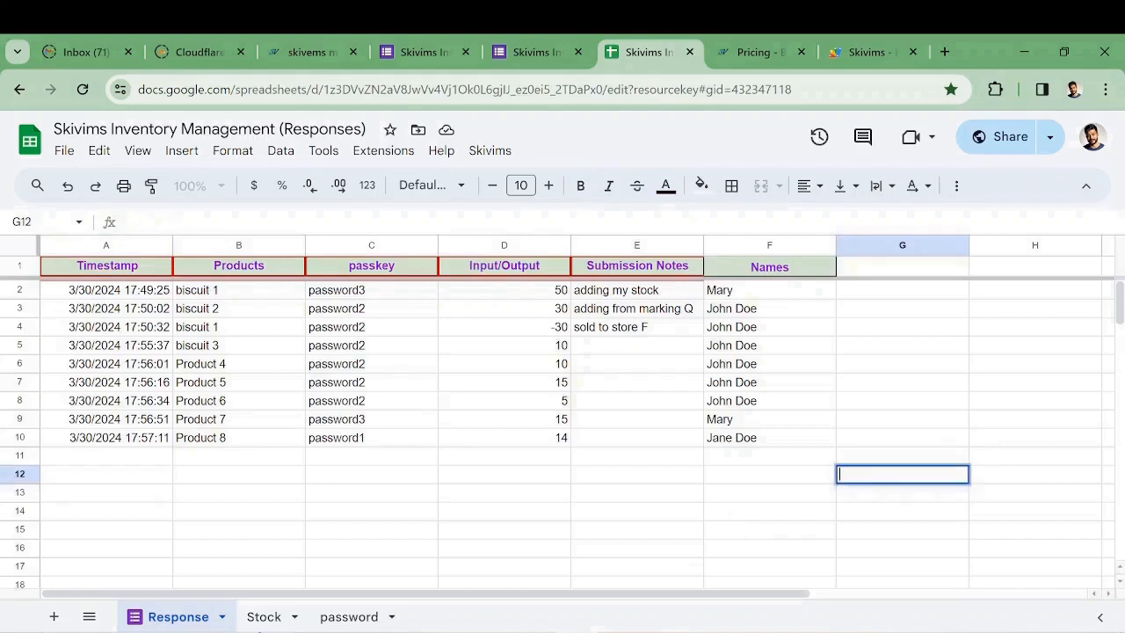
left_click(517, 55)
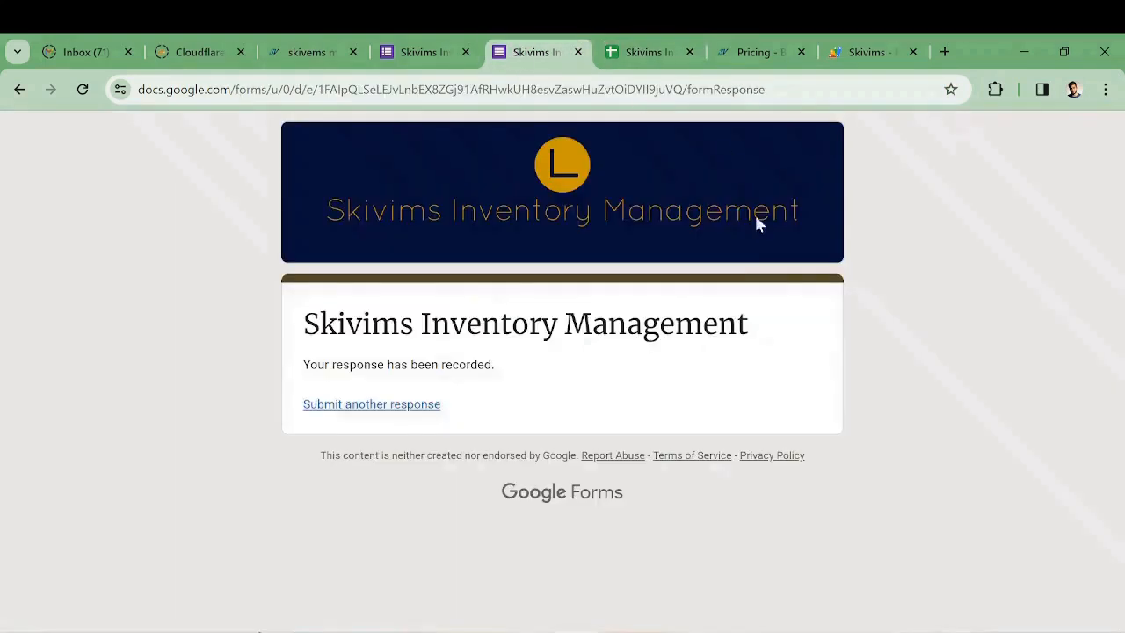
Start another response, choose Product 9 and paste in the passkey
left_click(404, 407)
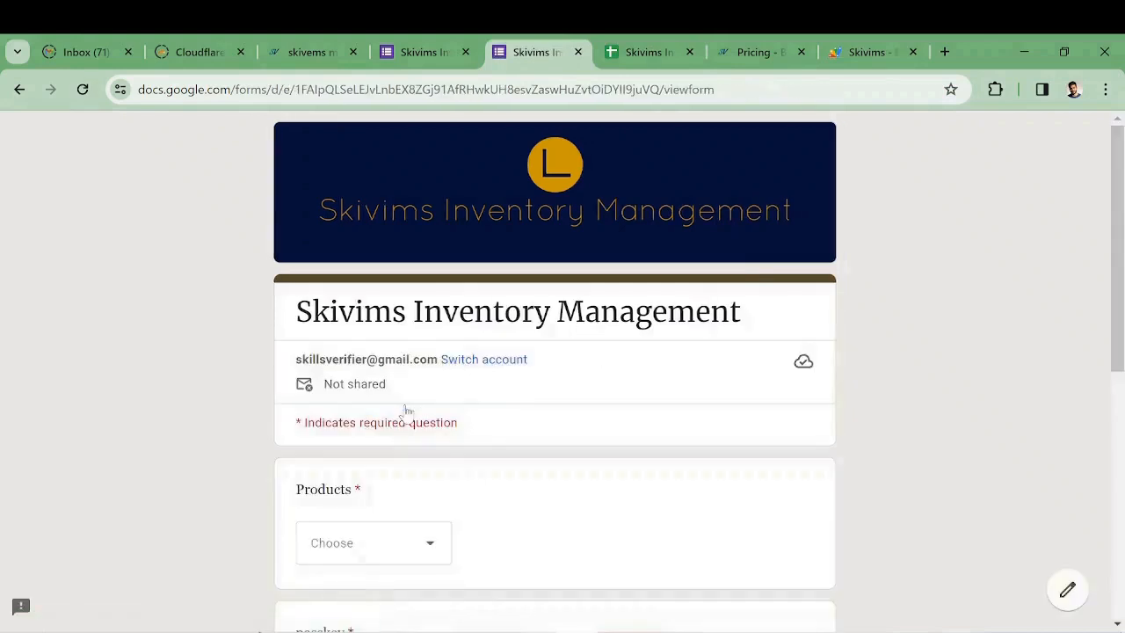
left_click(419, 554)
left_click(374, 581)
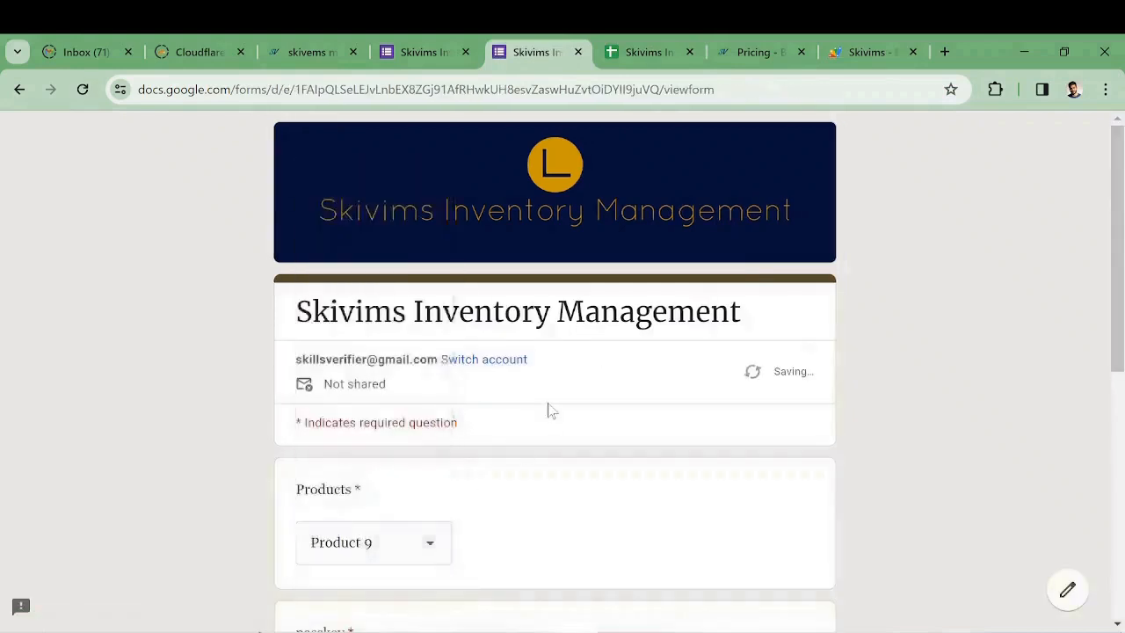
scroll(415, 412, "down", 4)
left_click(404, 329)
key("ctrl+v")
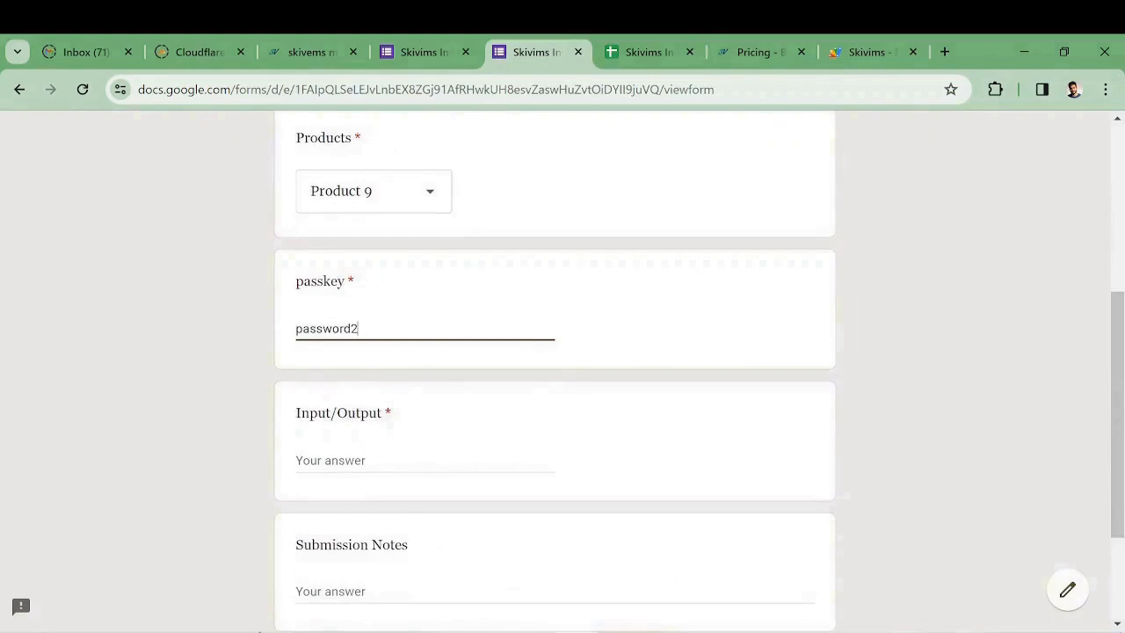
Enter 200 for Input/Output with the note 'adding to stock' and submit the response
left_click(392, 454)
type("200")
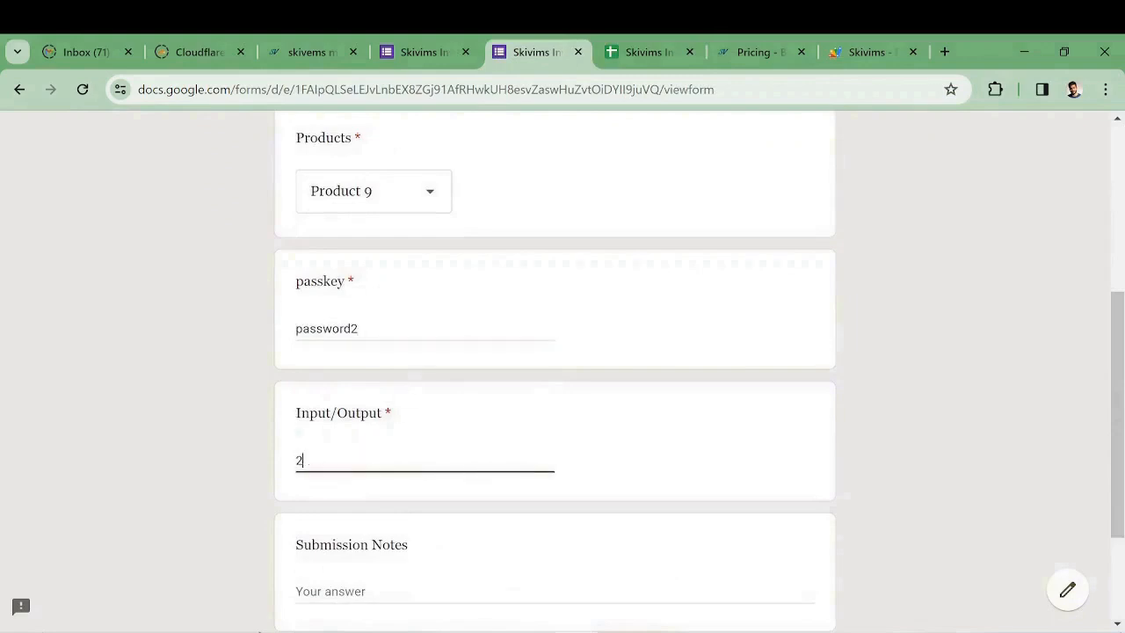
left_click(401, 585)
type("a")
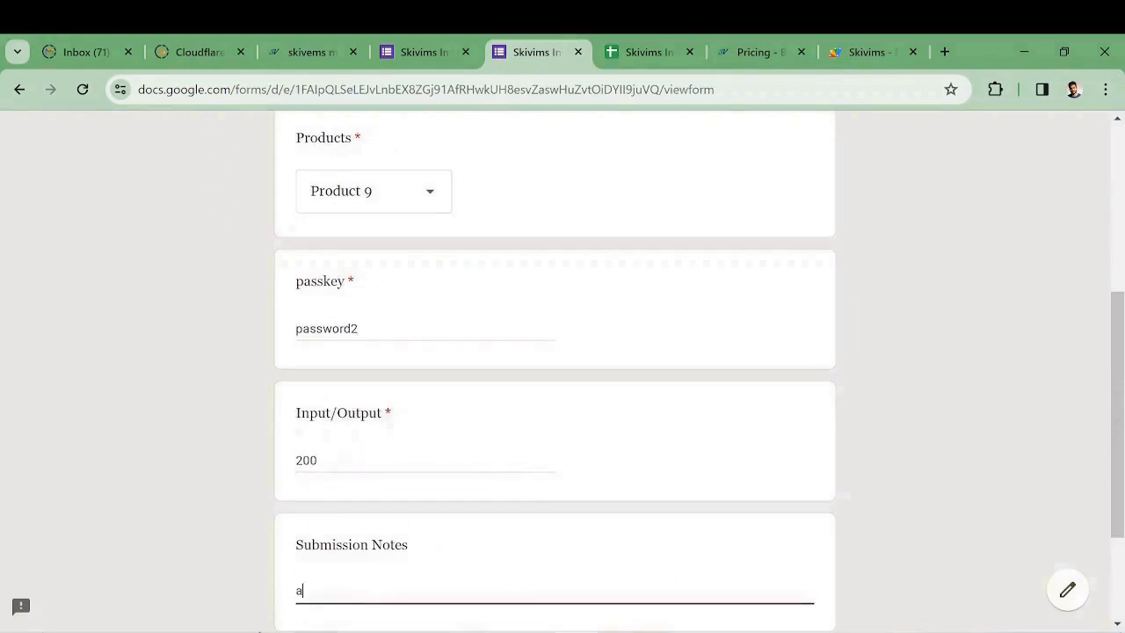
type("dding to stock")
scroll(322, 493, "down", 2)
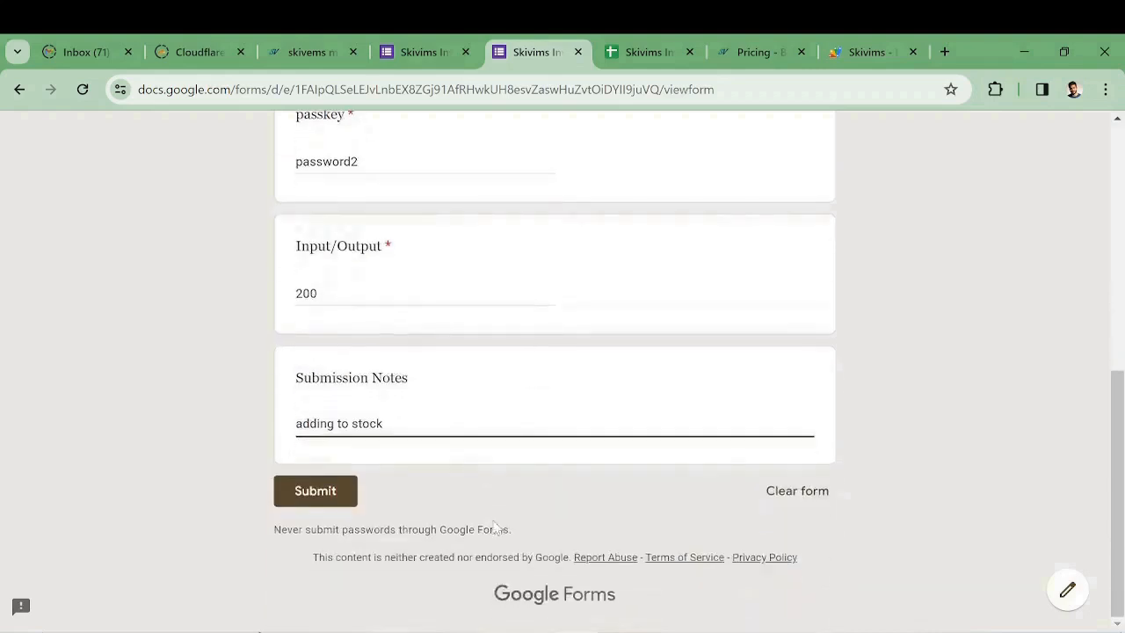
left_click(322, 493)
left_click(640, 52)
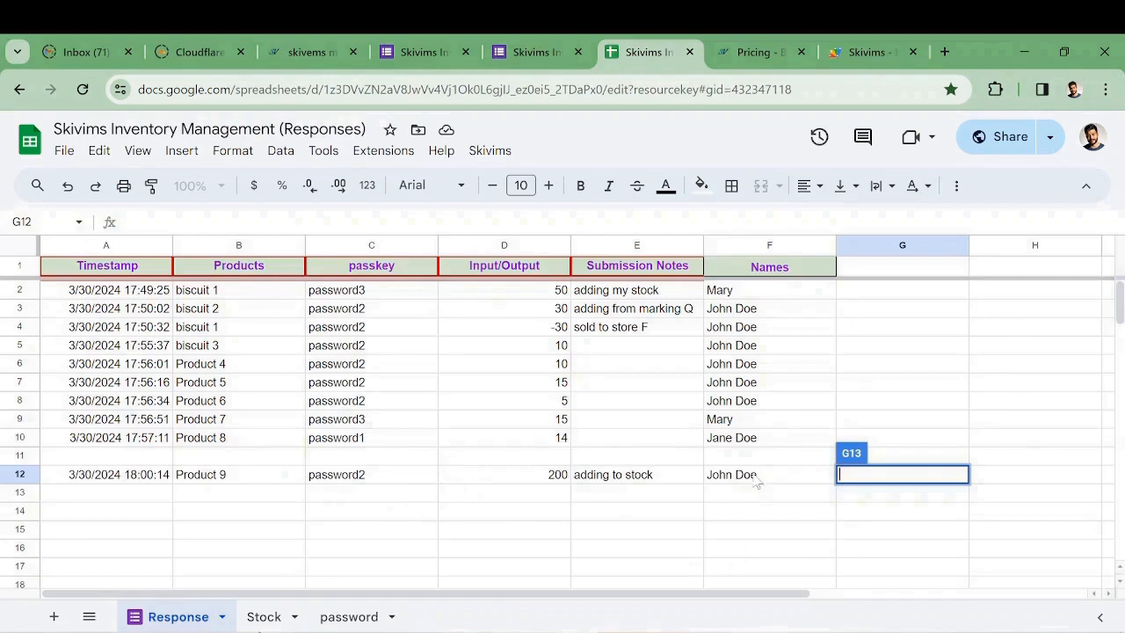
Check Product 9's 200 on the Stock sheet, then keep the current Skivims notification email unchanged
left_click(266, 616)
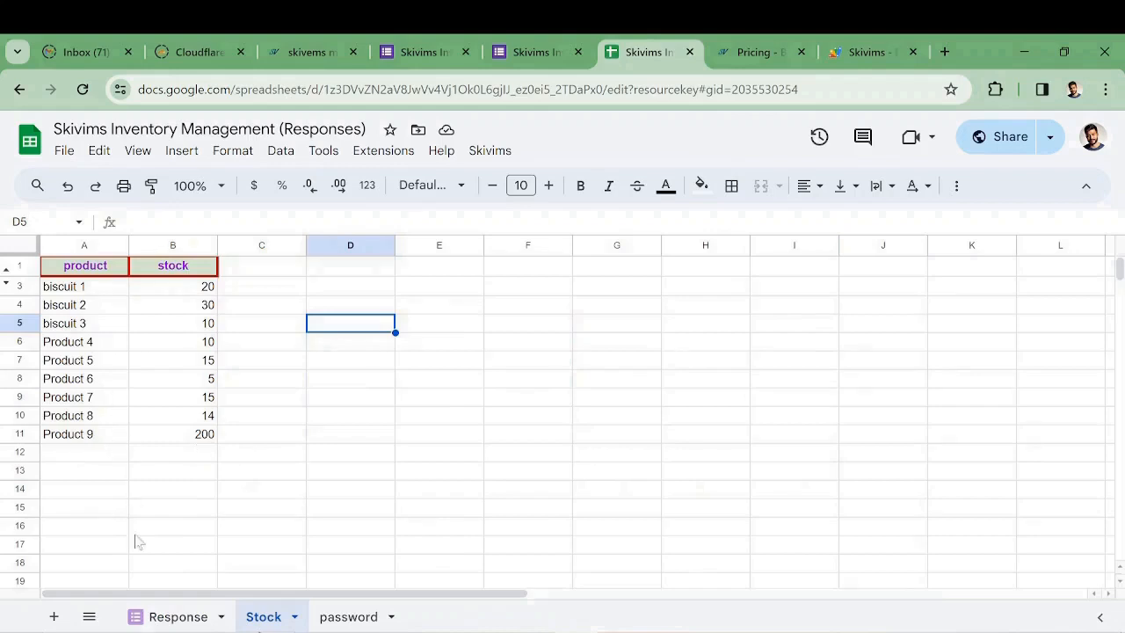
left_click(177, 617)
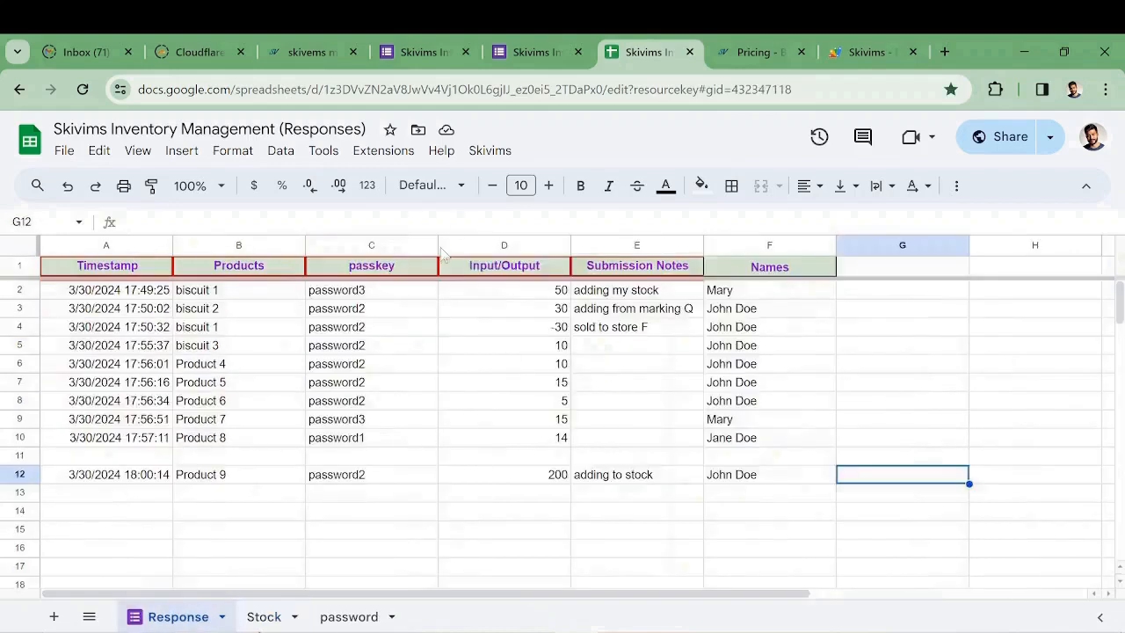
left_click(489, 151)
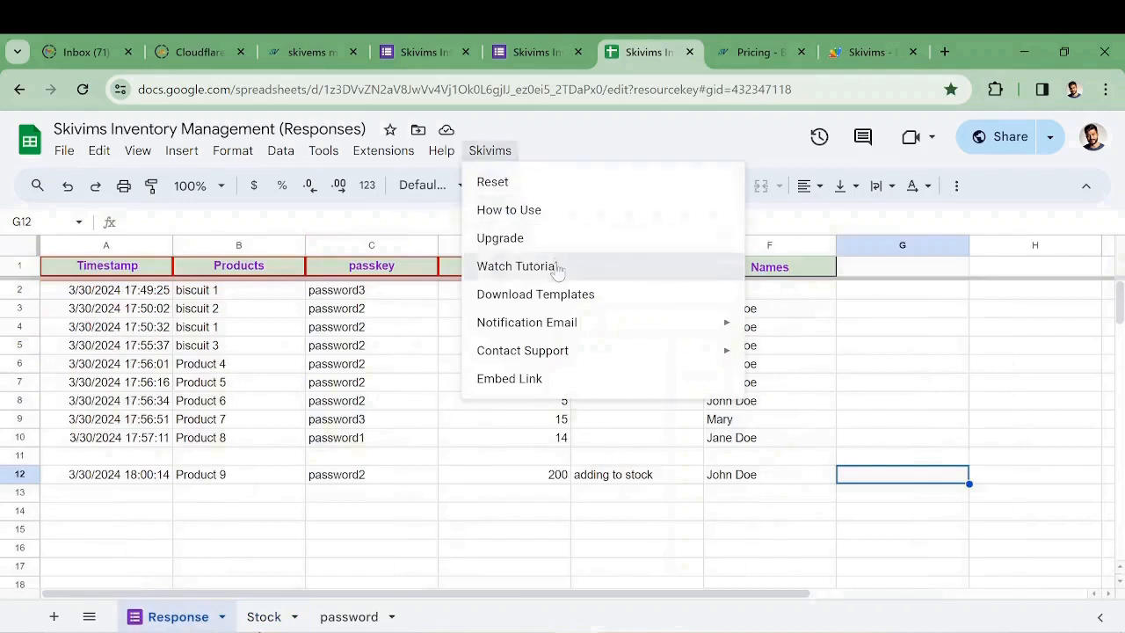
mouse_move(560, 323)
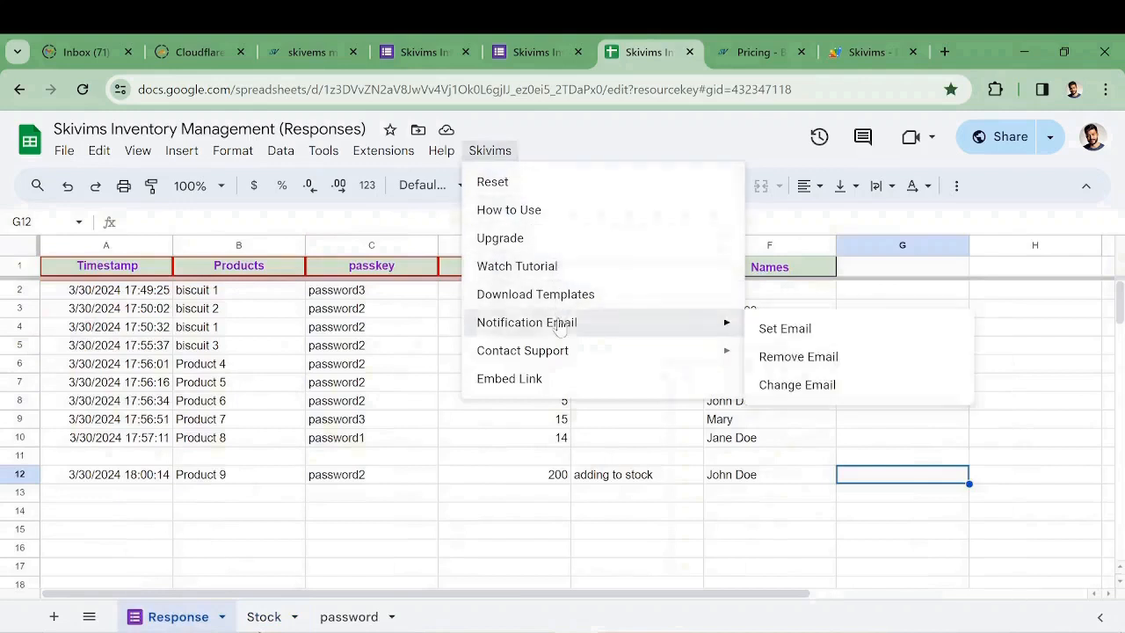
left_click(787, 329)
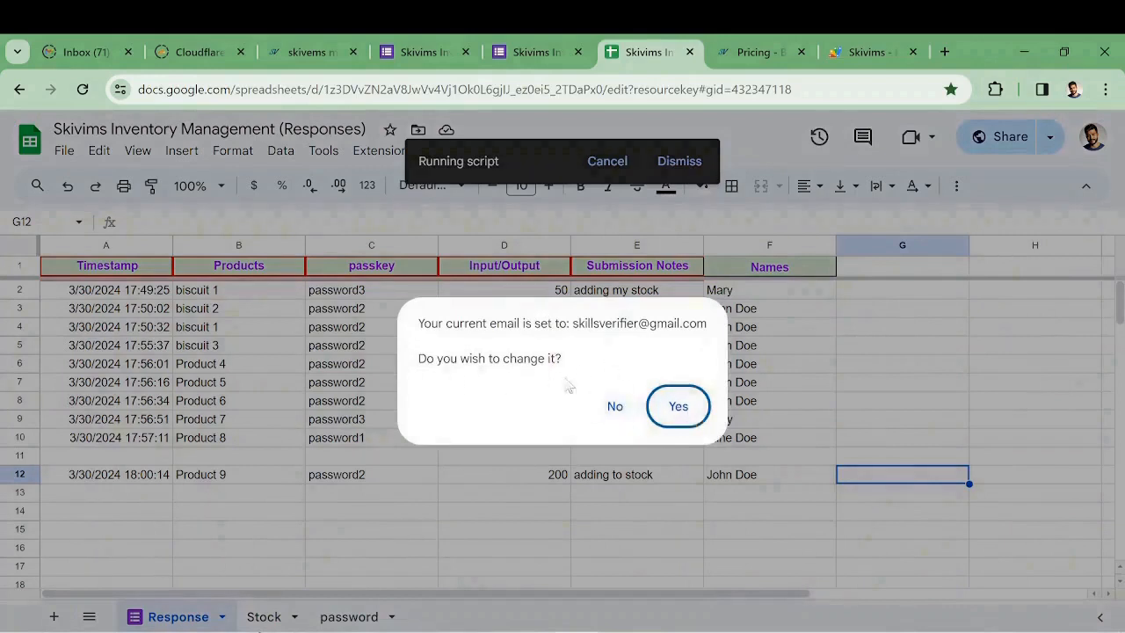
left_click(617, 408)
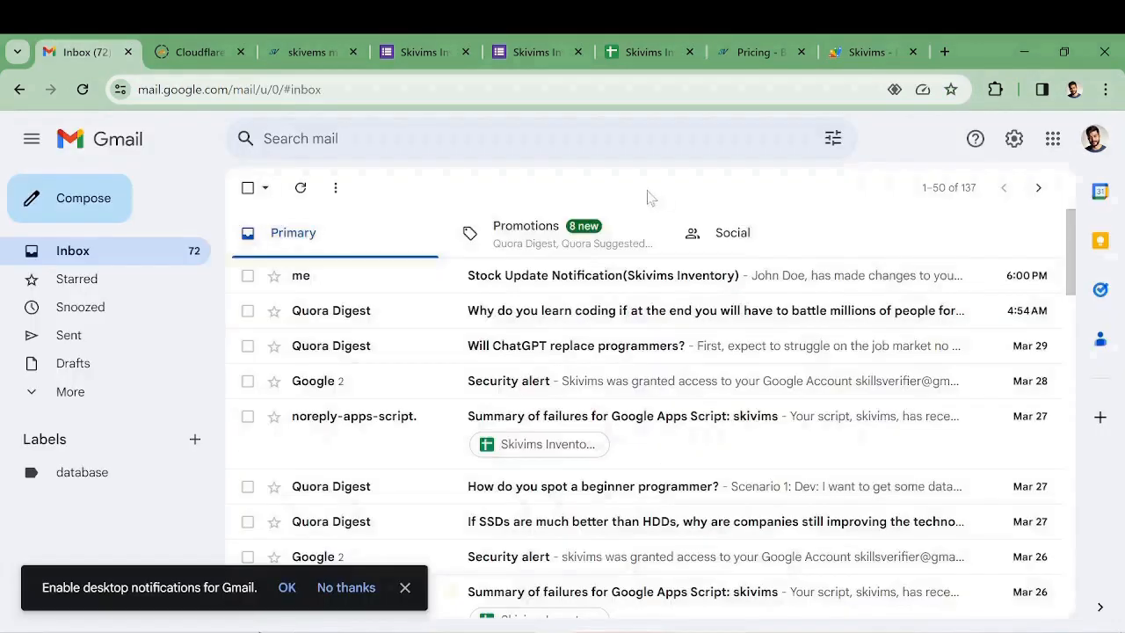
Read the Stock Update Notification email about 200 Product 9 and dismiss the desktop-notifications bar
left_click(617, 280)
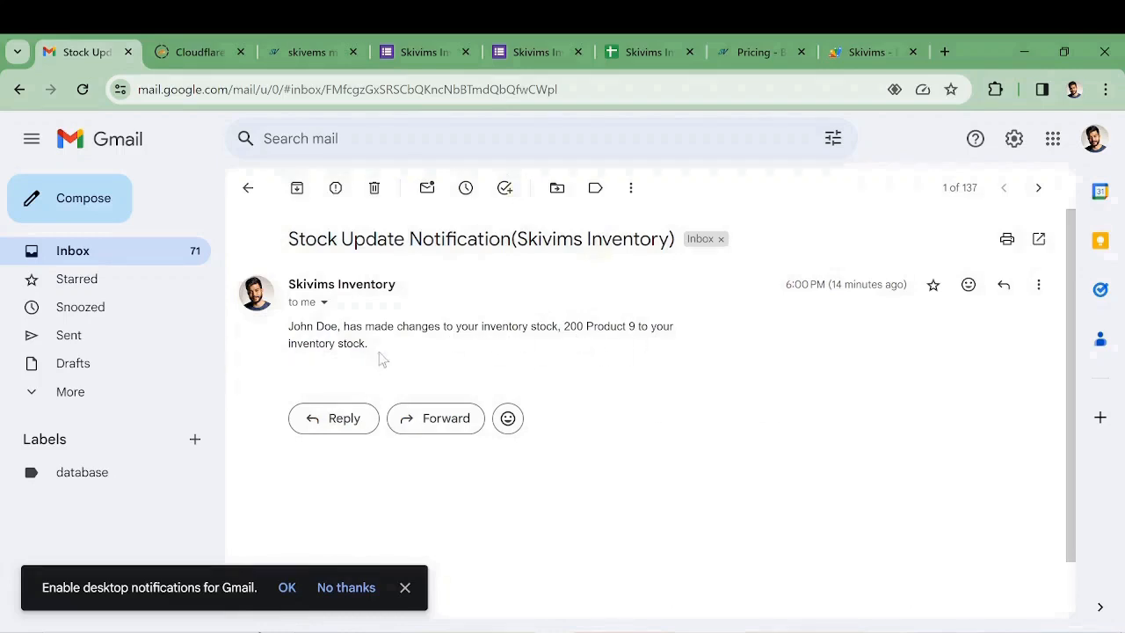
left_click(404, 588)
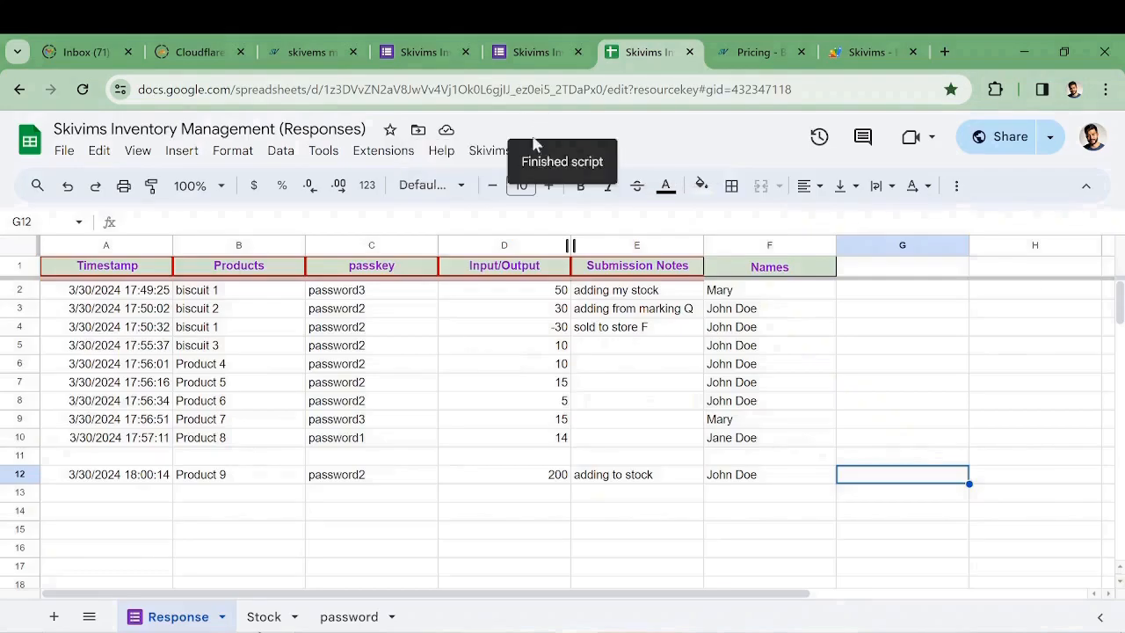
left_click(489, 151)
mouse_move(576, 328)
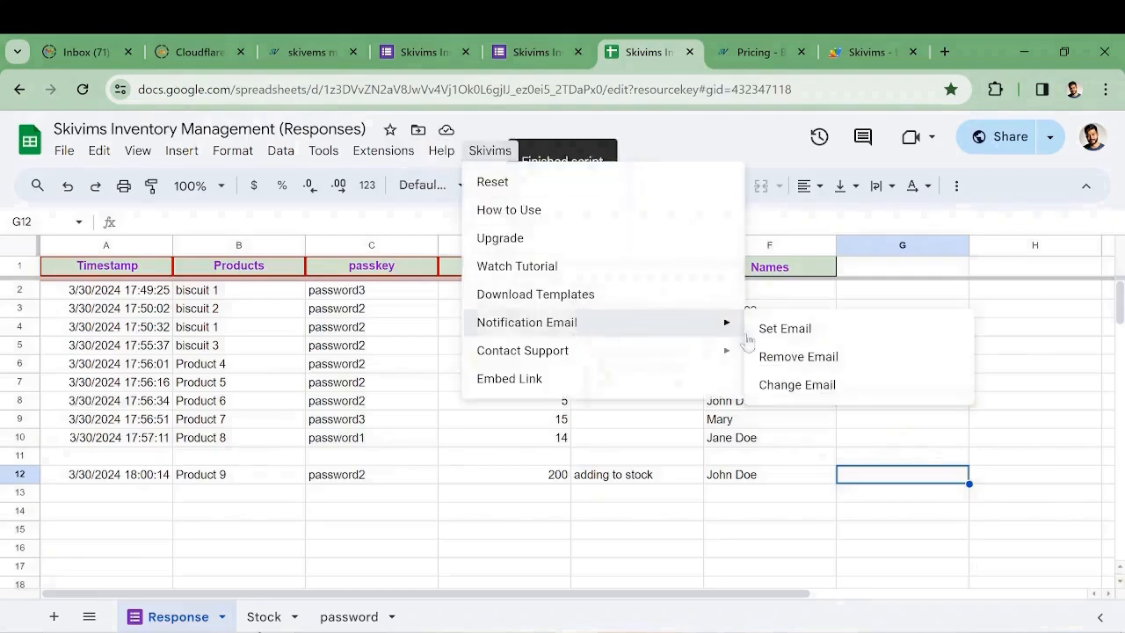
left_click(831, 387)
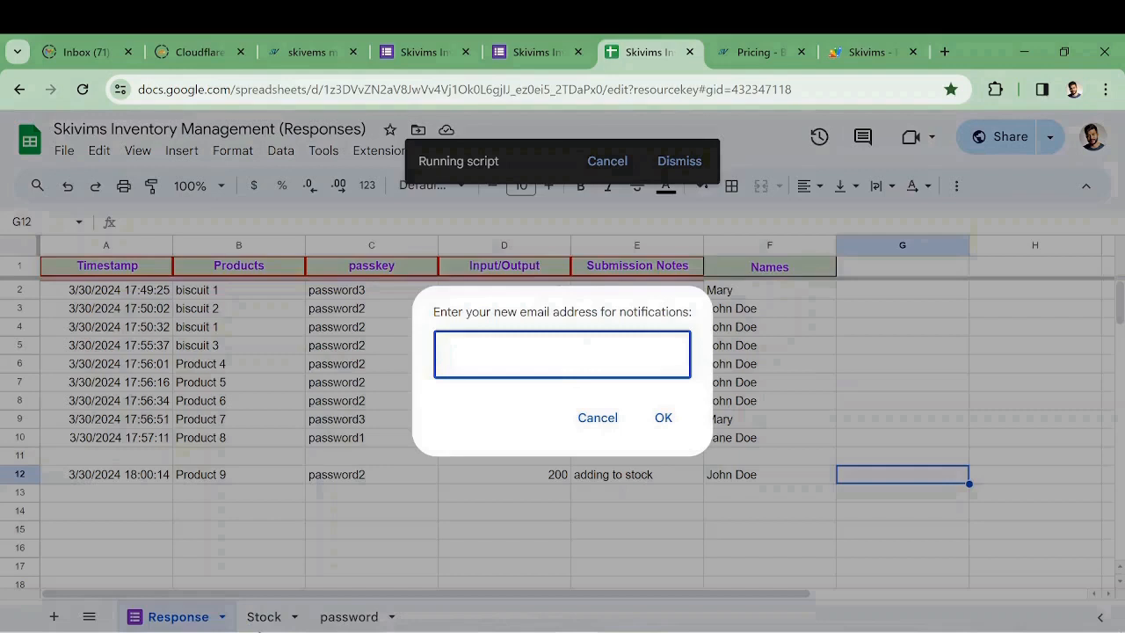
left_click(597, 418)
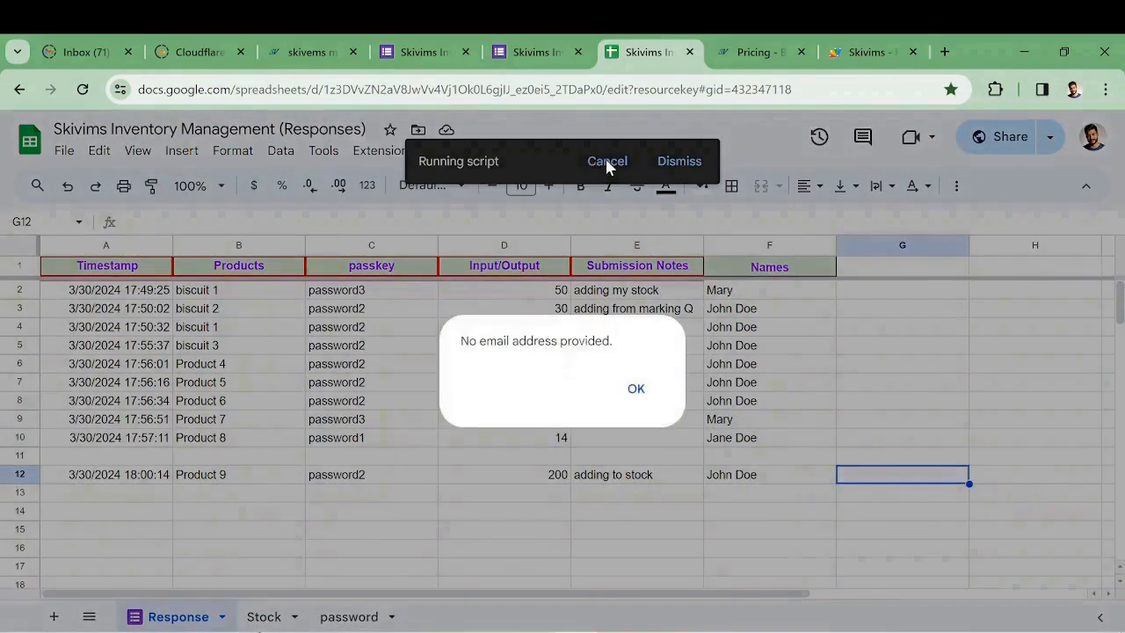
left_click(636, 389)
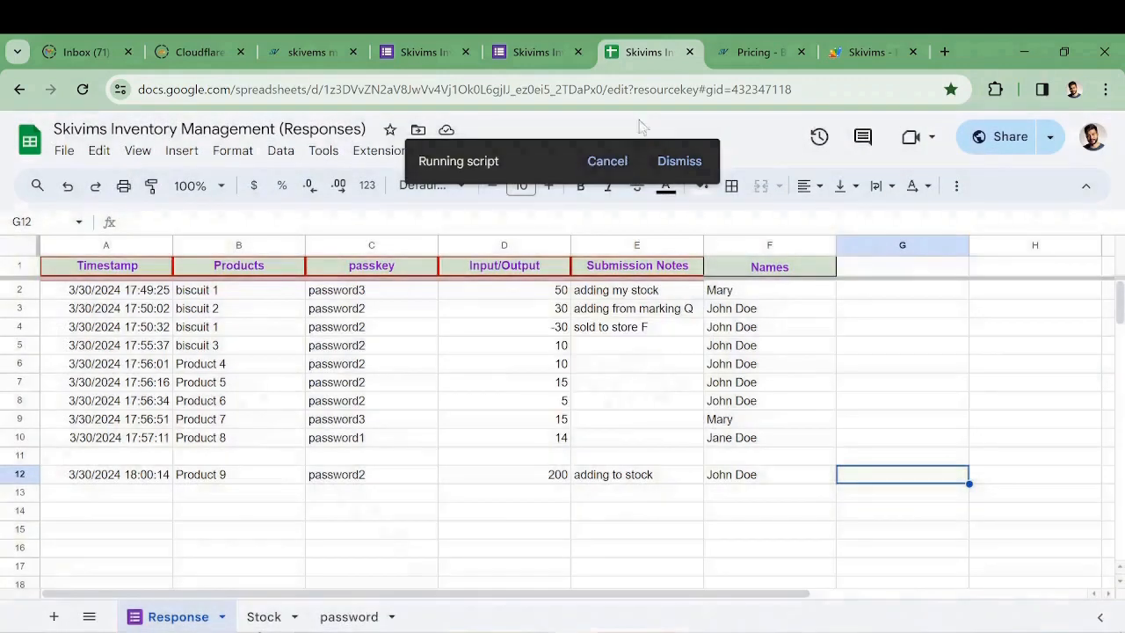
left_click(608, 165)
left_click(495, 150)
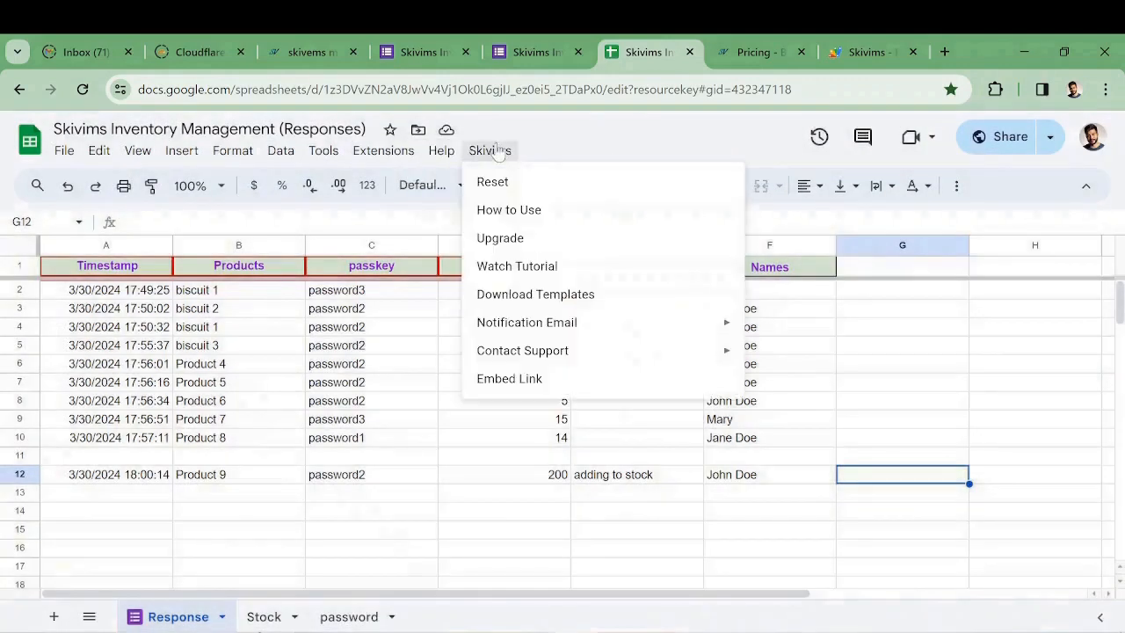
mouse_move(648, 352)
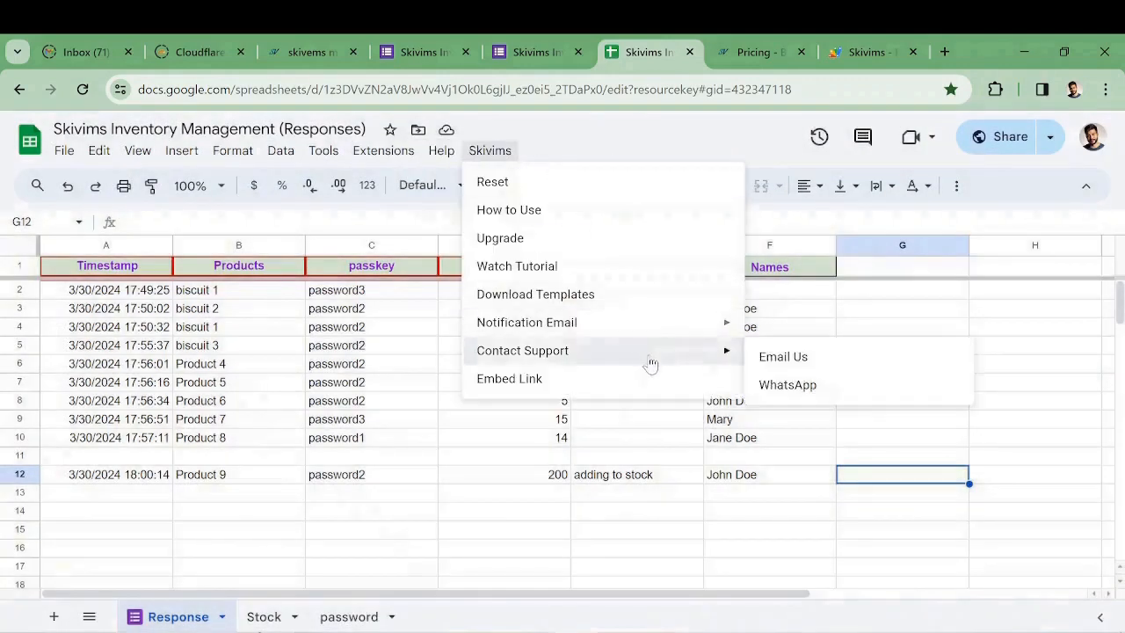
left_click(844, 397)
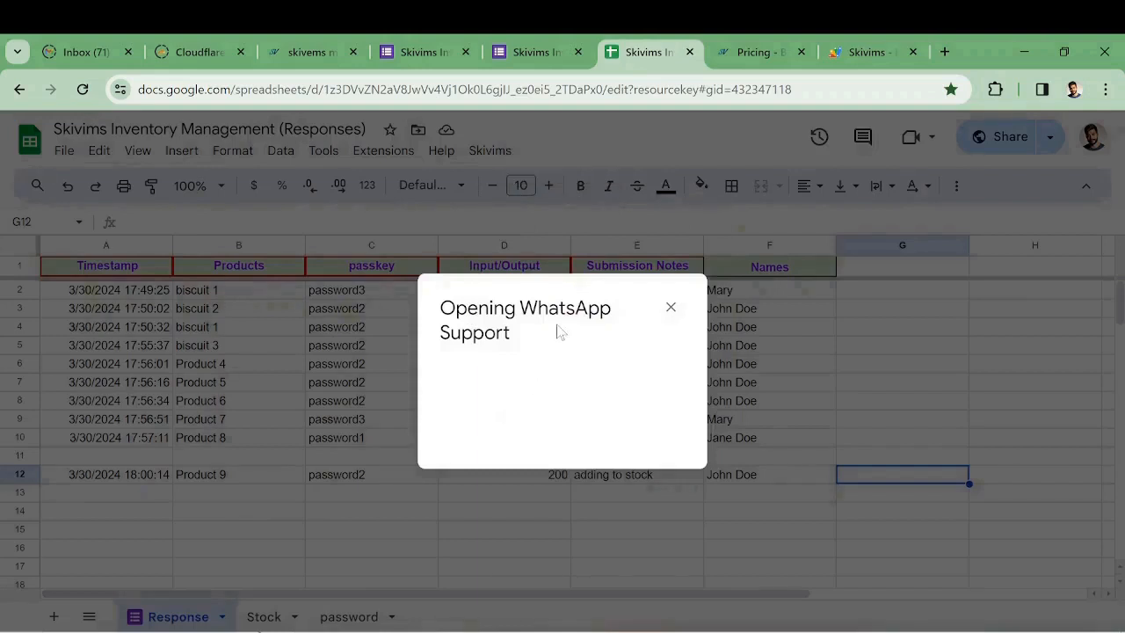
left_click(518, 377)
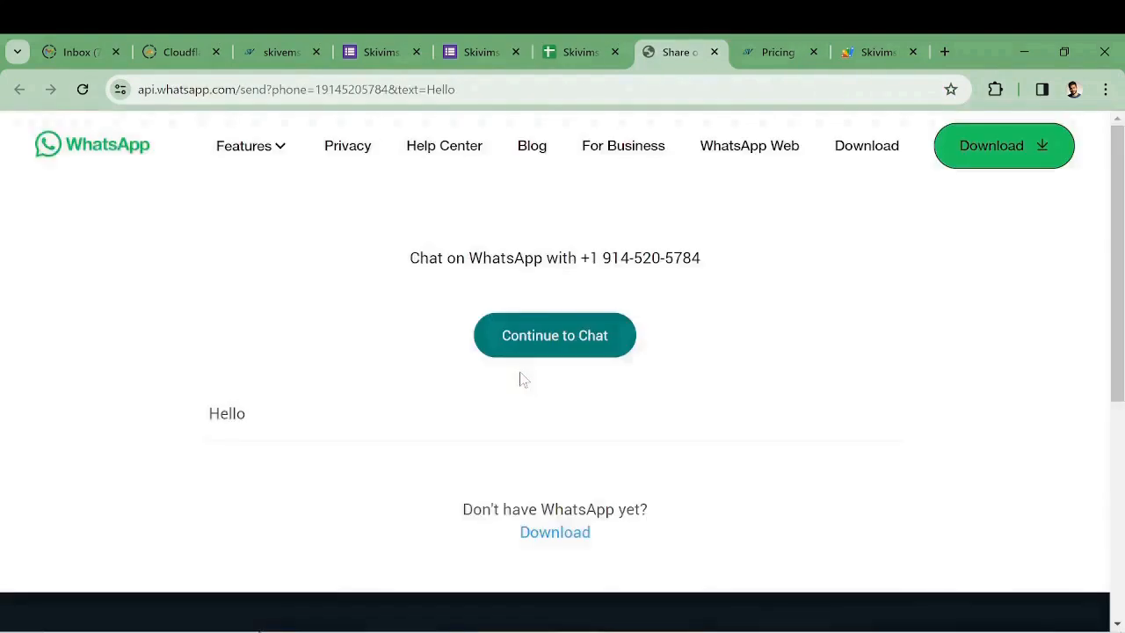
left_click(713, 52)
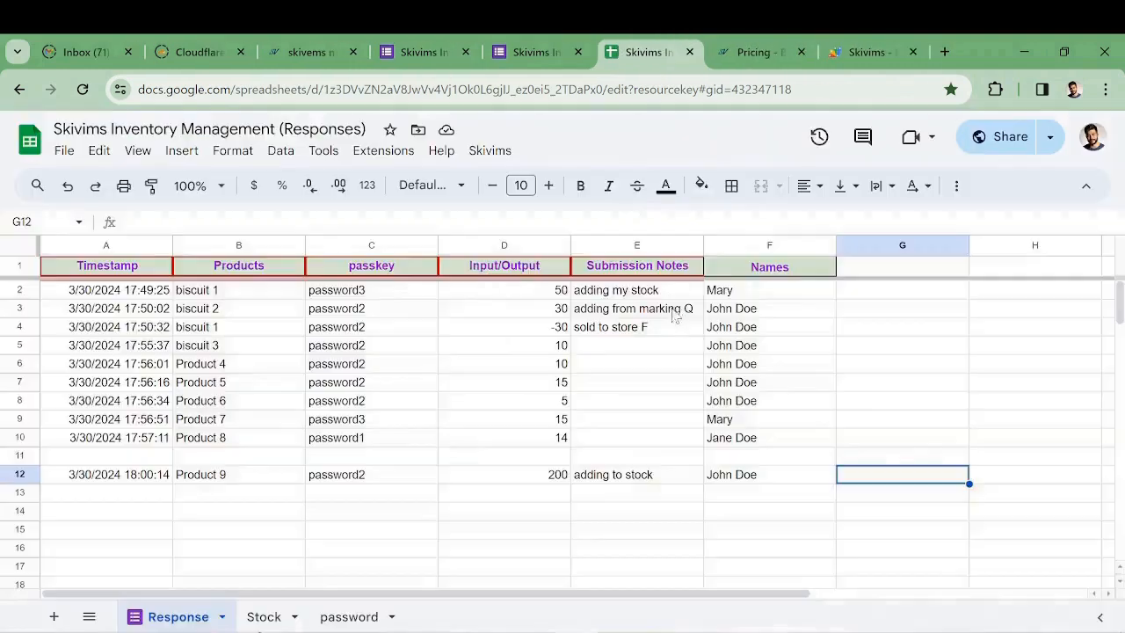
left_click(671, 307)
Copy the sheet's iframe embed code from Skivims > Embed Link, then close the dialog
left_click(492, 153)
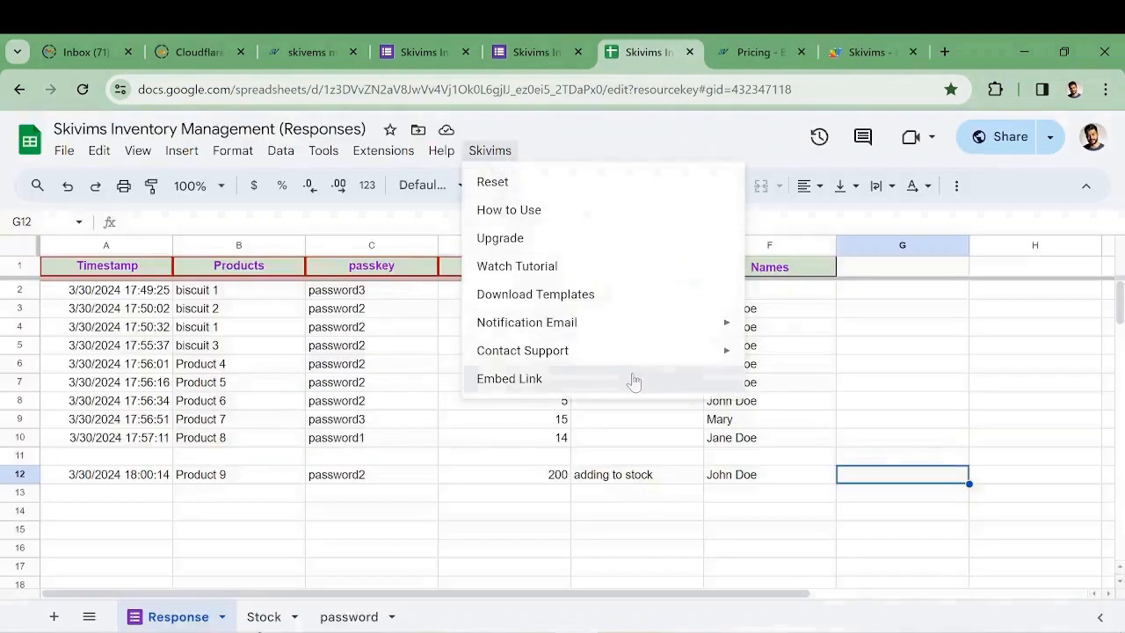
left_click(556, 380)
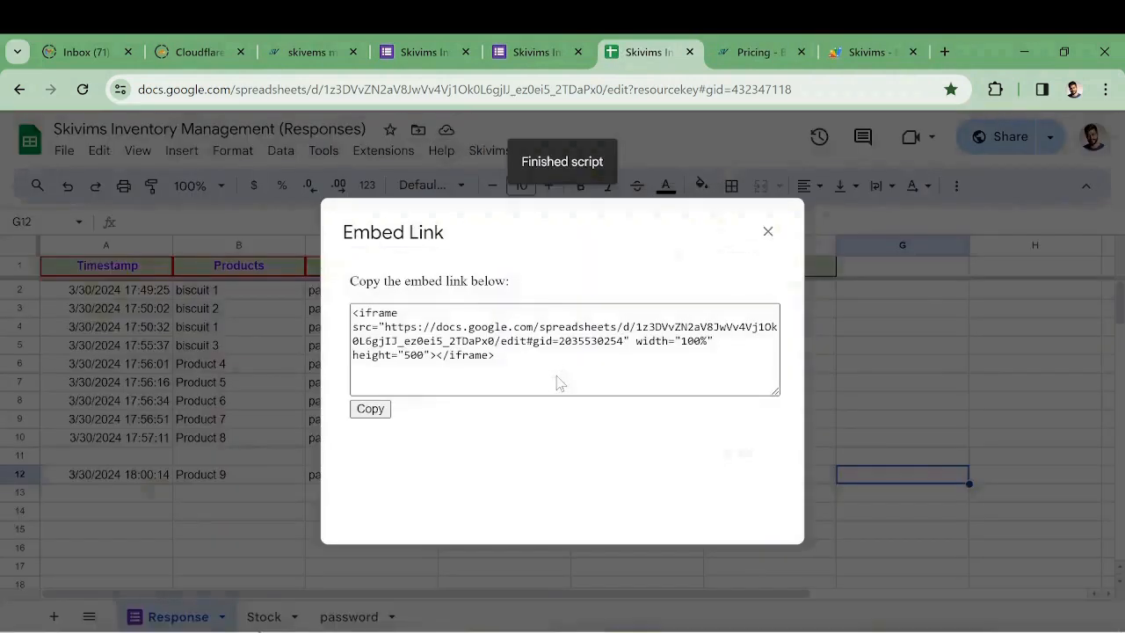
left_click_drag(352, 312, 497, 357)
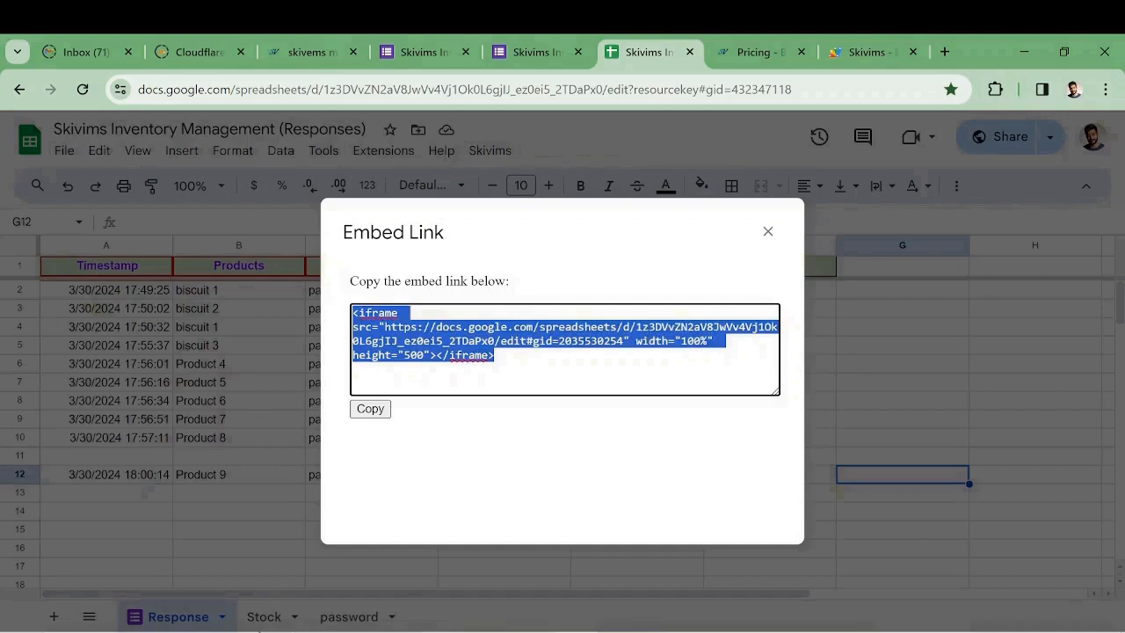
left_click(371, 409)
left_click(710, 271)
left_click(768, 233)
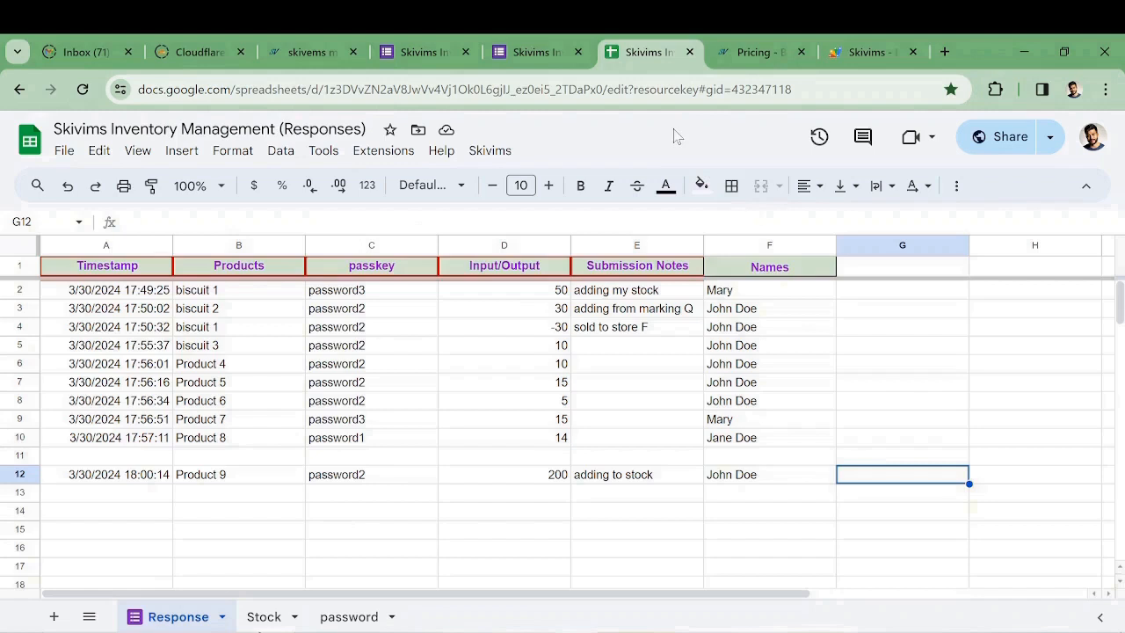
Inspect the Input/Output and passkey questions' validation settings in the form editor, then return to the Response sheet
left_click(425, 52)
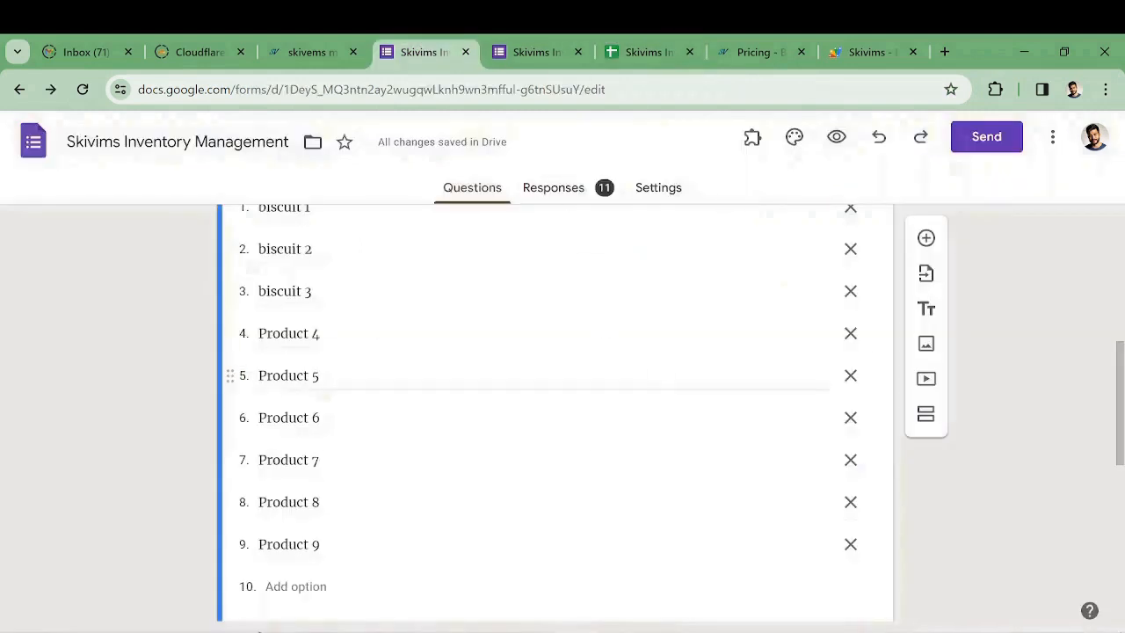
scroll(662, 365, "up", 2)
scroll(1035, 316, "up", 3)
scroll(1025, 319, "down", 2)
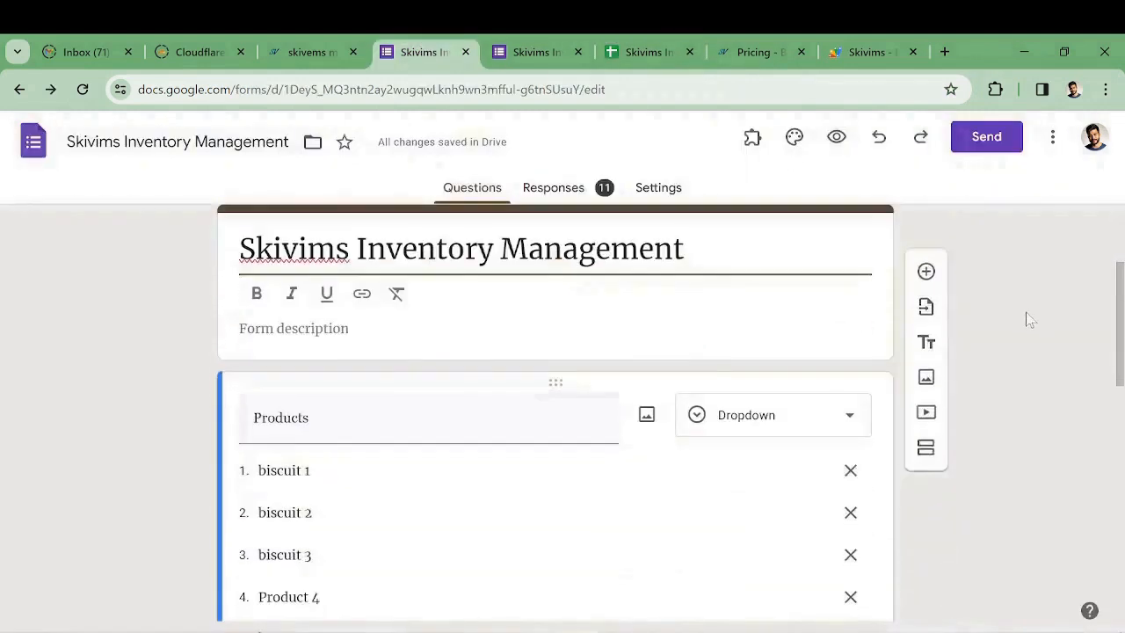
scroll(941, 360, "down", 8)
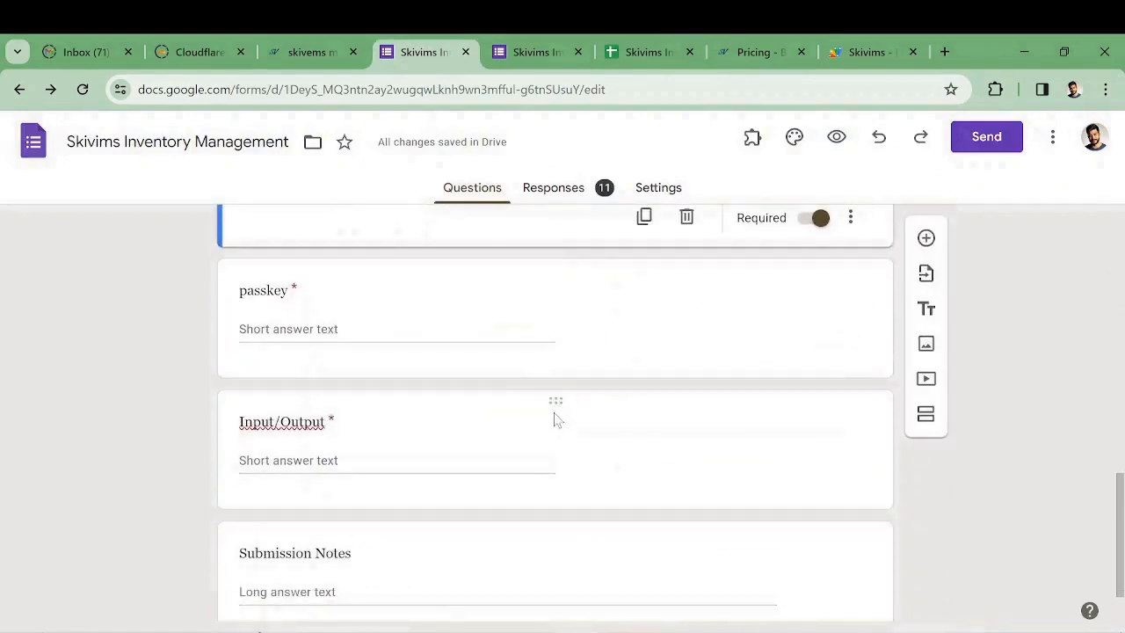
left_click(554, 419)
scroll(613, 385, "up", 2)
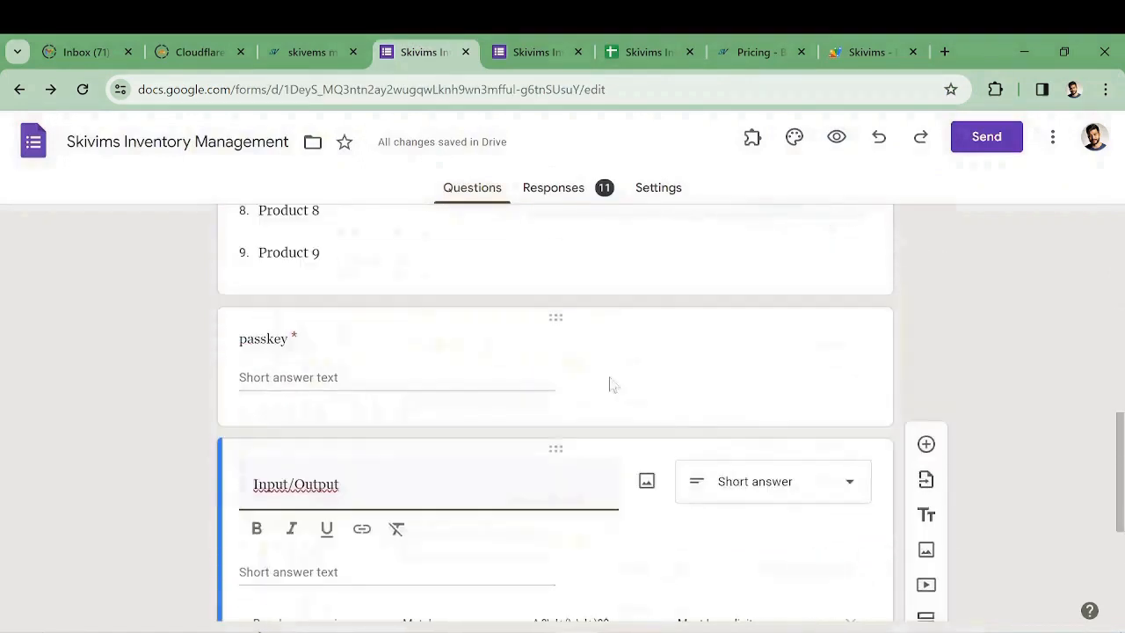
left_click(553, 322)
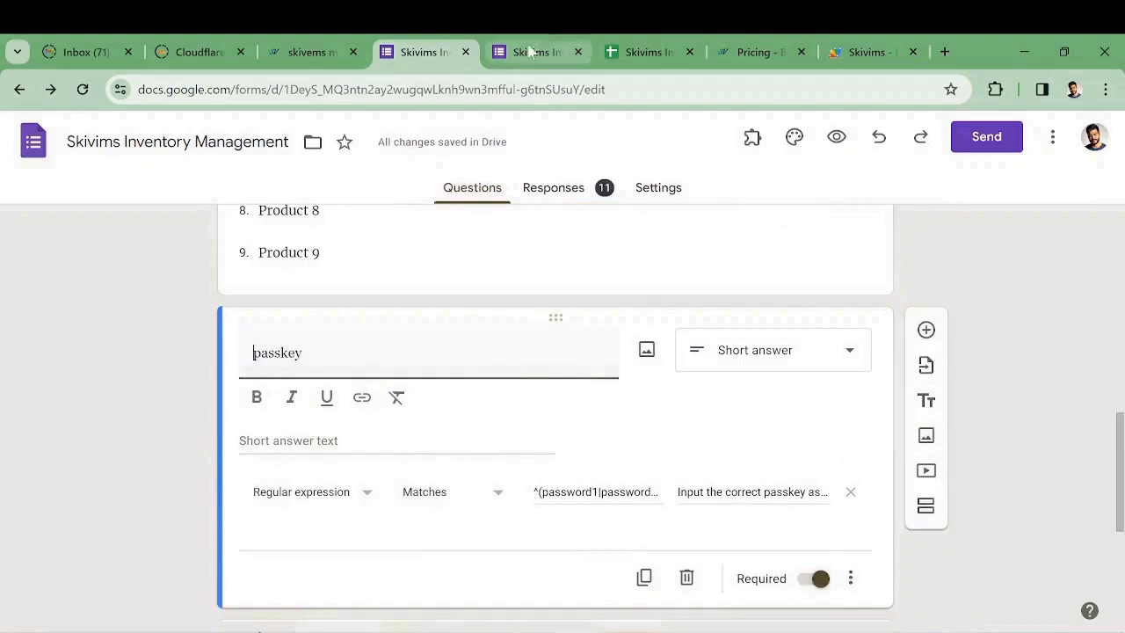
left_click(532, 52)
left_click(646, 52)
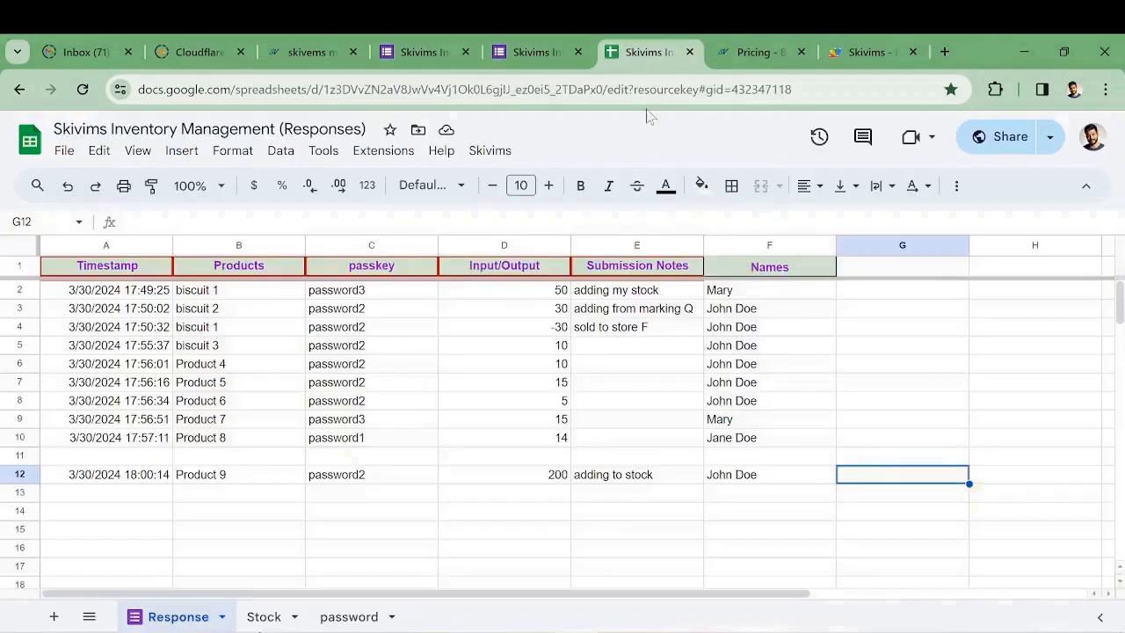
left_click(490, 151)
left_click(563, 215)
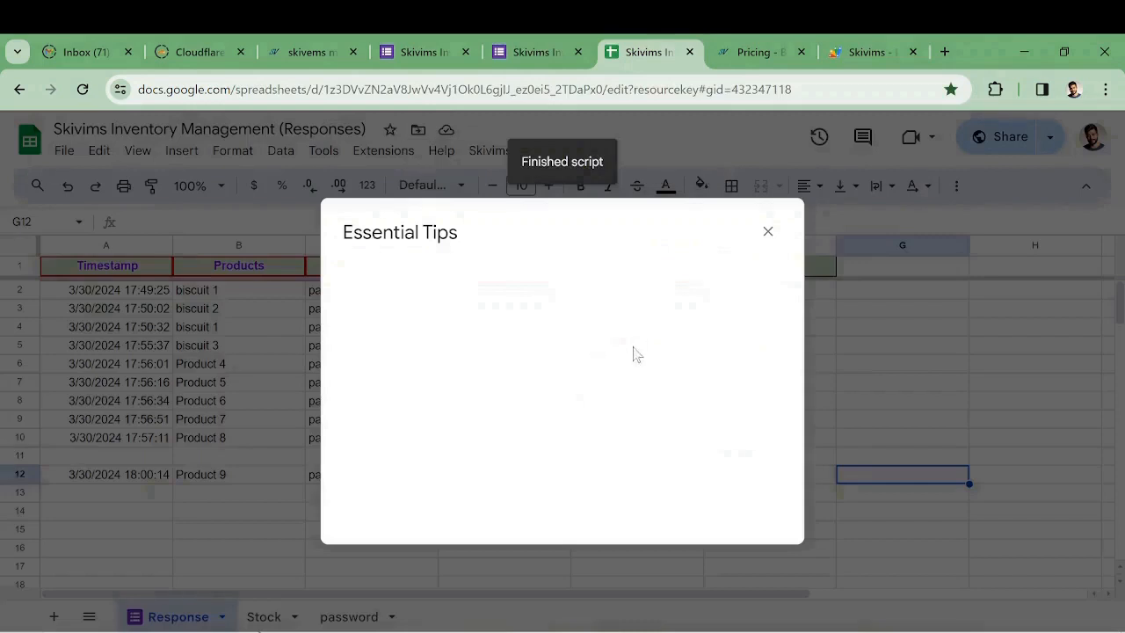
scroll(498, 310, "down", 5)
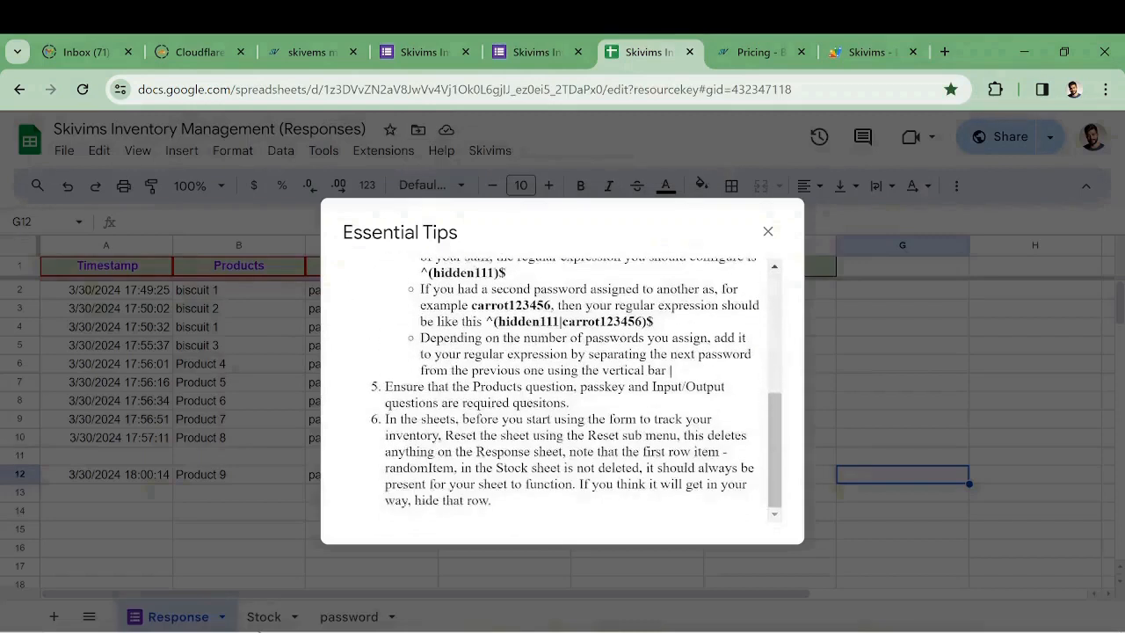
scroll(497, 309, "up", 5)
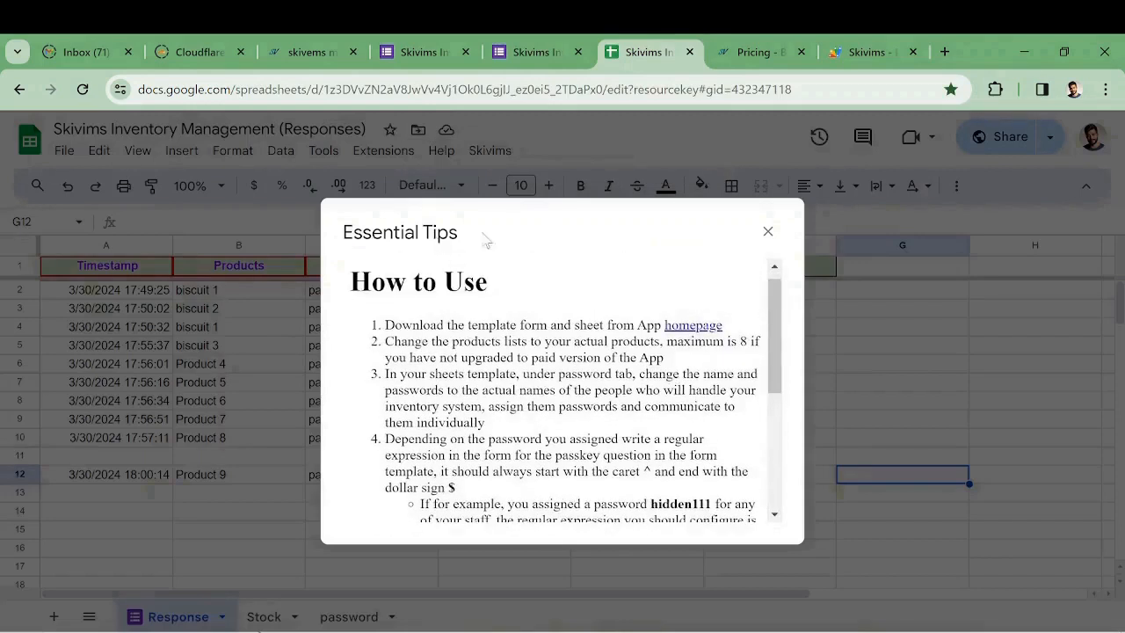
left_click(767, 233)
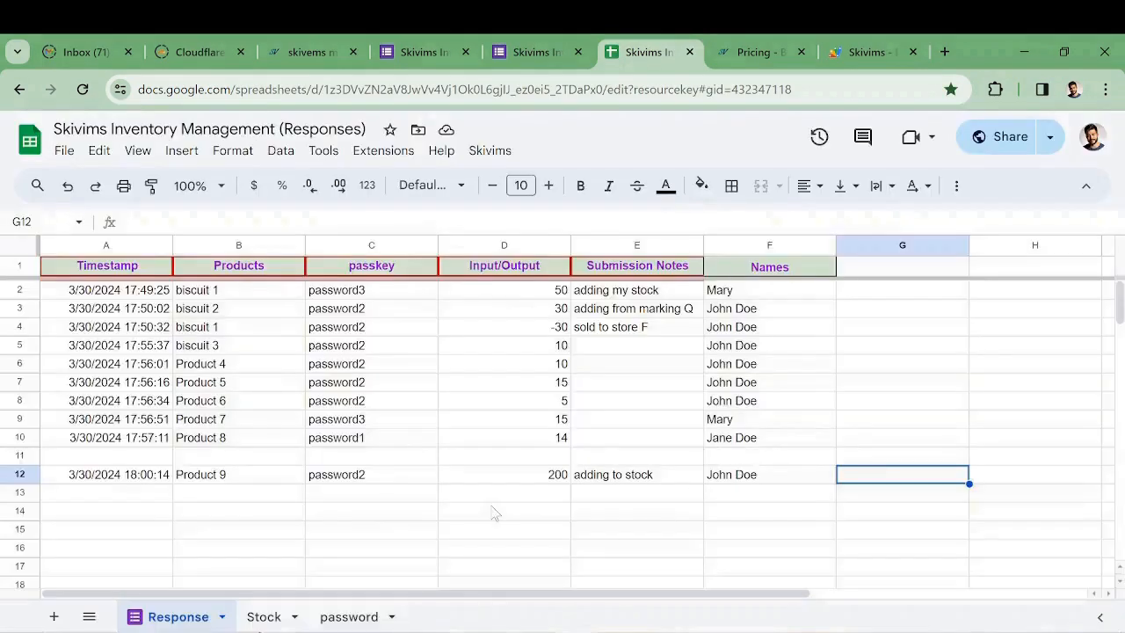